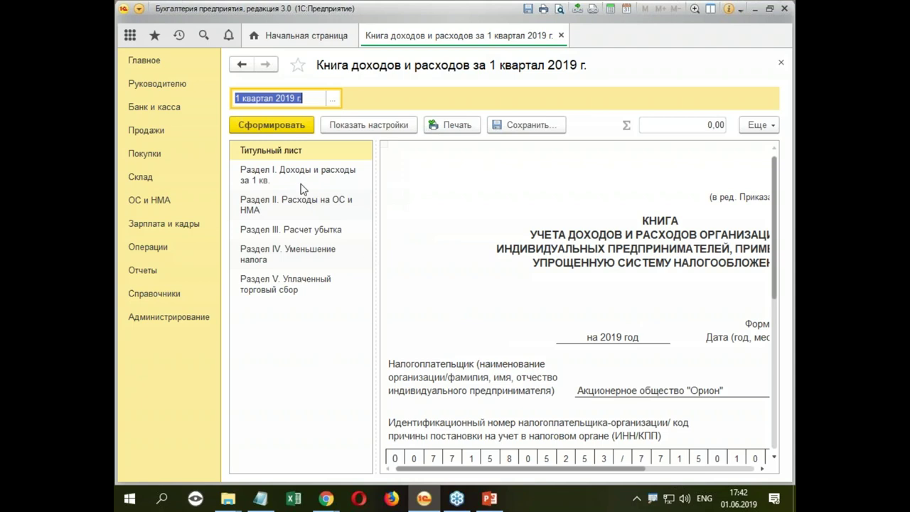
Examine the income and expense entries in Section I of the Q1 2019 income and expense book, including the material write-off amounts.
{"action": "left_click_drag", "start_coordinate": [541, 469], "coordinate": [717, 490]}
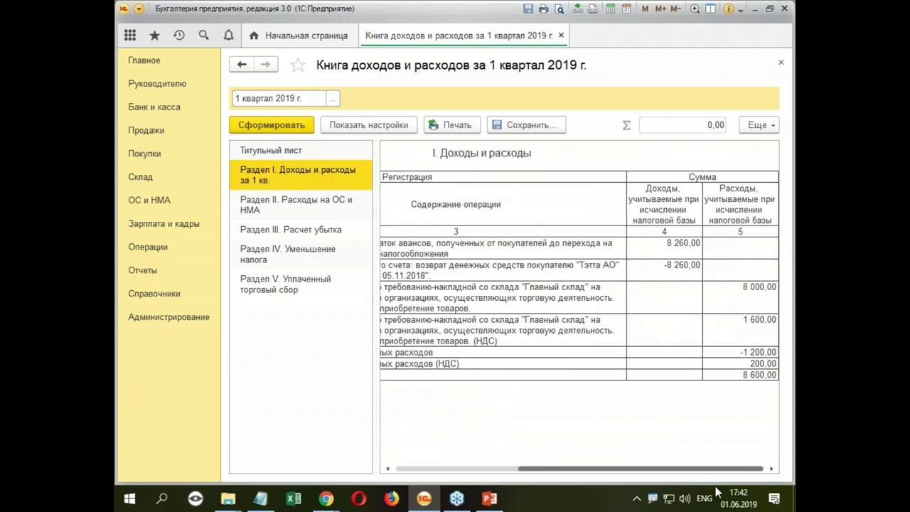
{"action": "left_click_drag", "start_coordinate": [740, 288], "coordinate": [749, 338]}
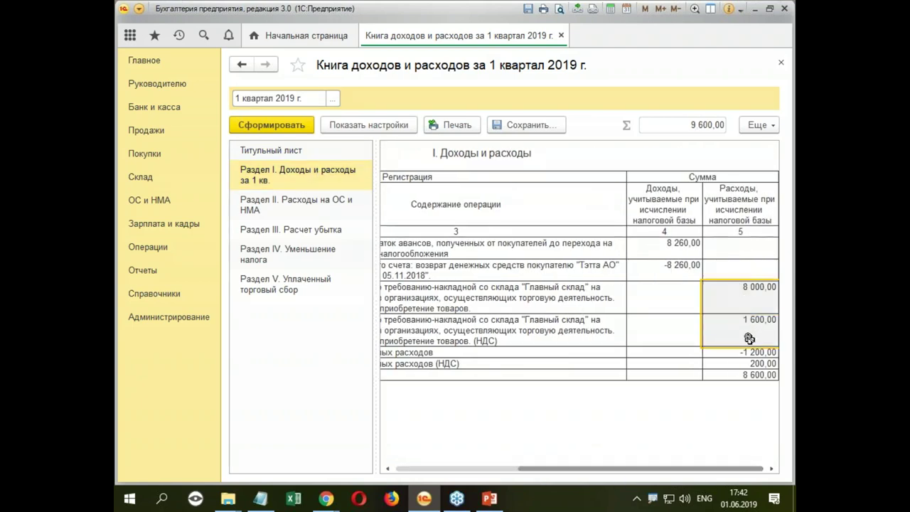
{"action": "left_click", "coordinate": [714, 288]}
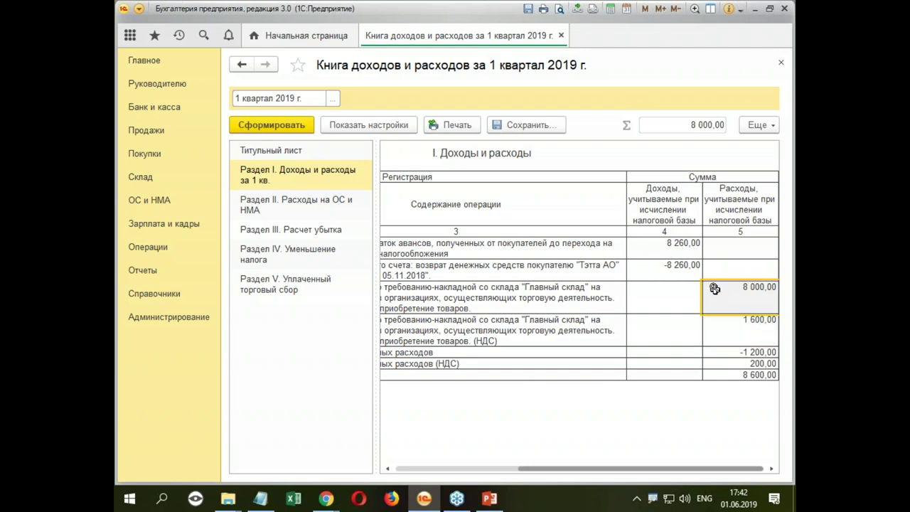
{"action": "left_click", "coordinate": [736, 339]}
{"action": "left_click", "coordinate": [732, 299]}
{"action": "left_click", "coordinate": [739, 339]}
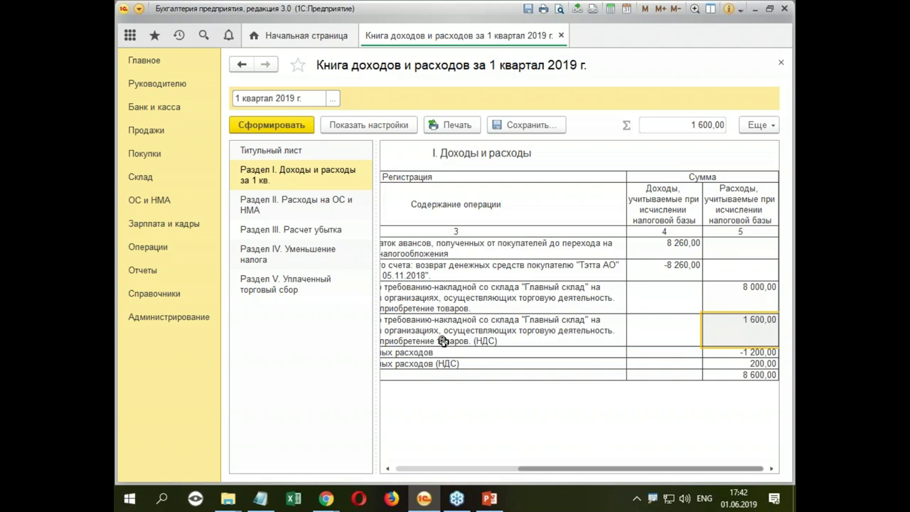
{"action": "left_click_drag", "start_coordinate": [522, 469], "coordinate": [620, 470]}
{"action": "left_click_drag", "start_coordinate": [509, 461], "coordinate": [609, 475]}
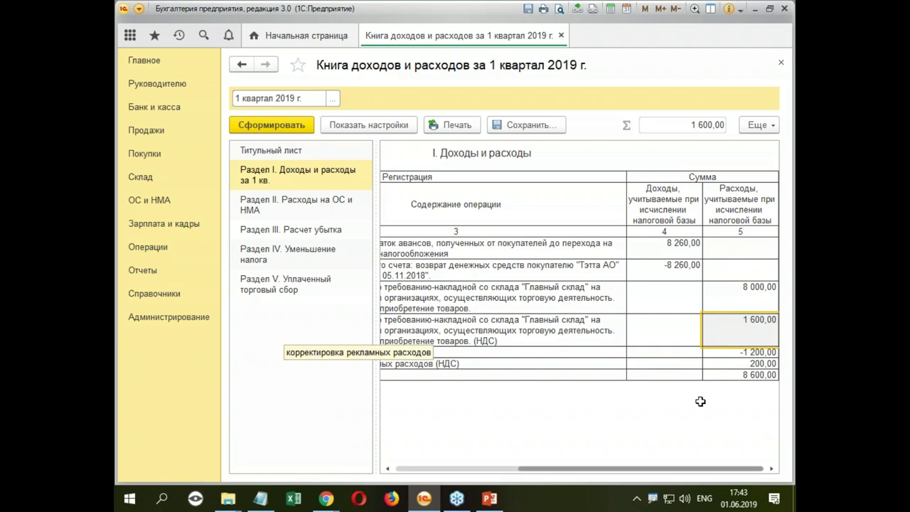
{"action": "left_click_drag", "start_coordinate": [529, 469], "coordinate": [364, 459]}
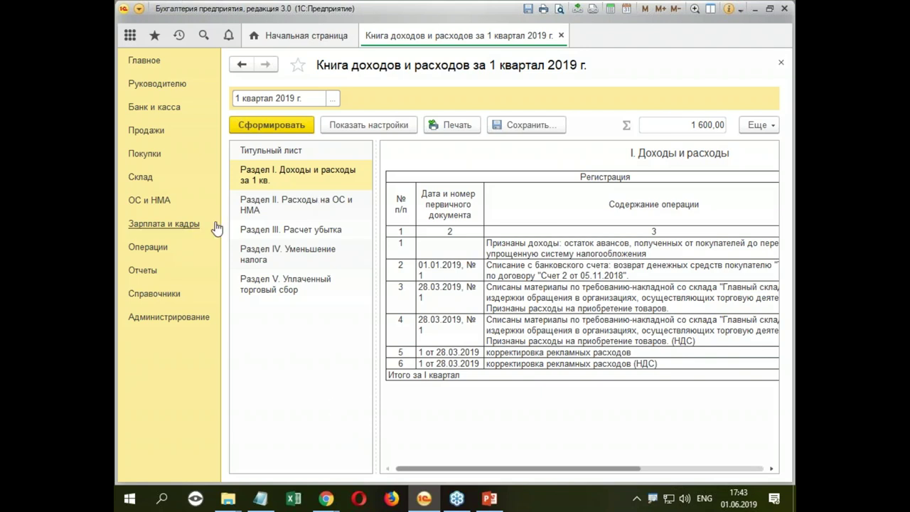
Create a new receipt in the bank statements (Банковские выписки) and date it 29.01.2019.
{"action": "left_click", "coordinate": [152, 108]}
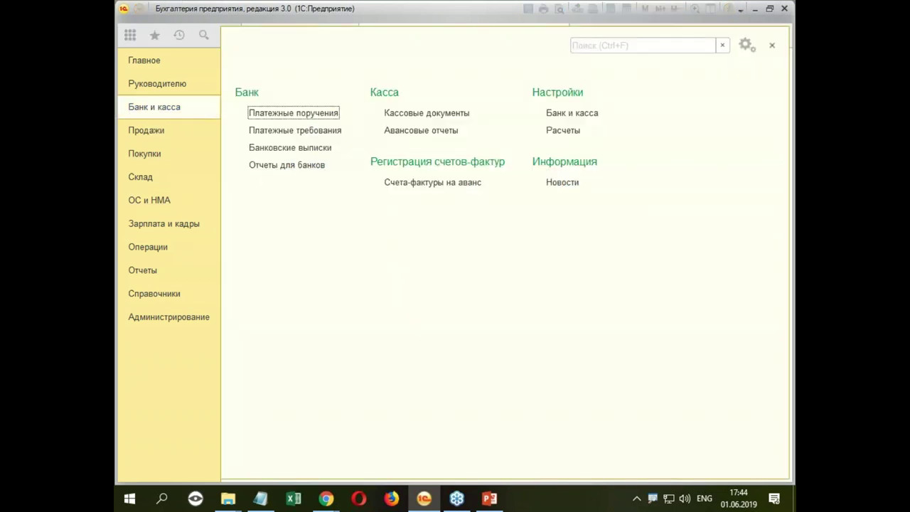
{"action": "left_click", "coordinate": [317, 148]}
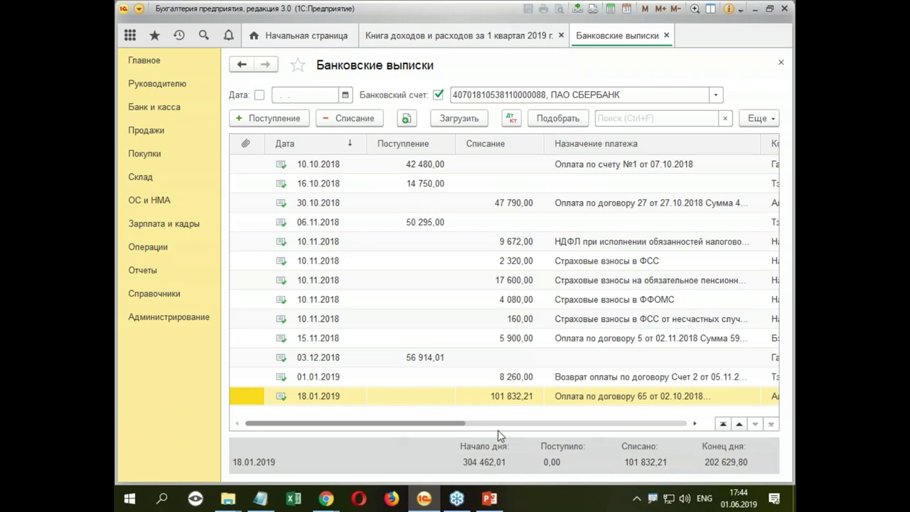
{"action": "left_click", "coordinate": [289, 123]}
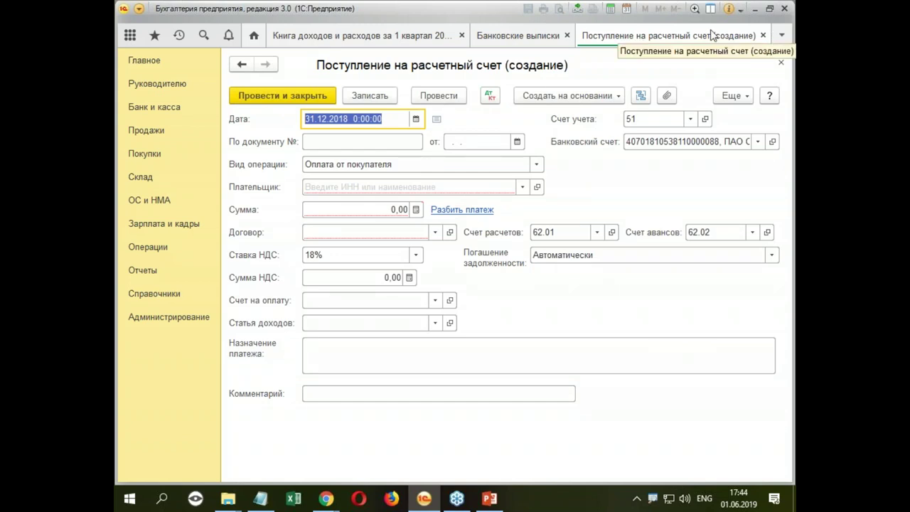
{"action": "type", "text": "29."}
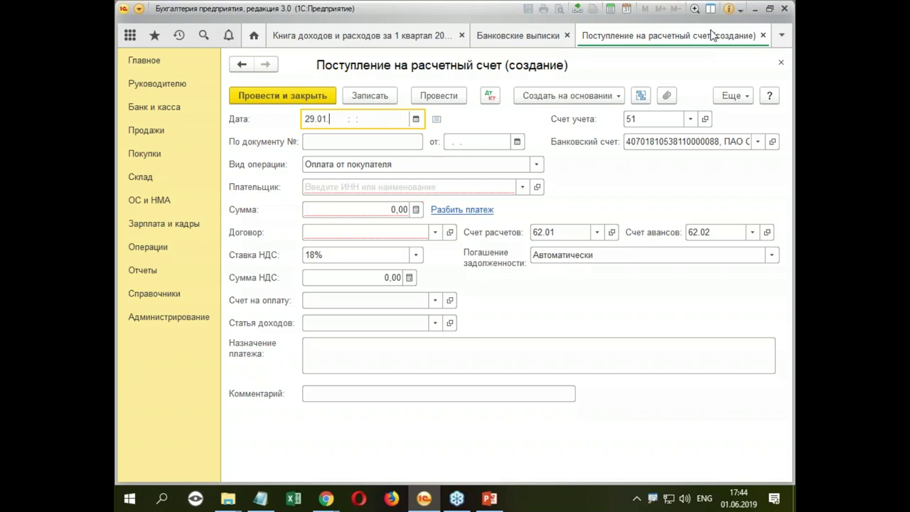
{"action": "type", "text": "01"}
Enter incoming document number 551 dated 29.01.2019 for the receipt.
{"action": "left_click", "coordinate": [363, 142]}
{"action": "type", "text": "5"}
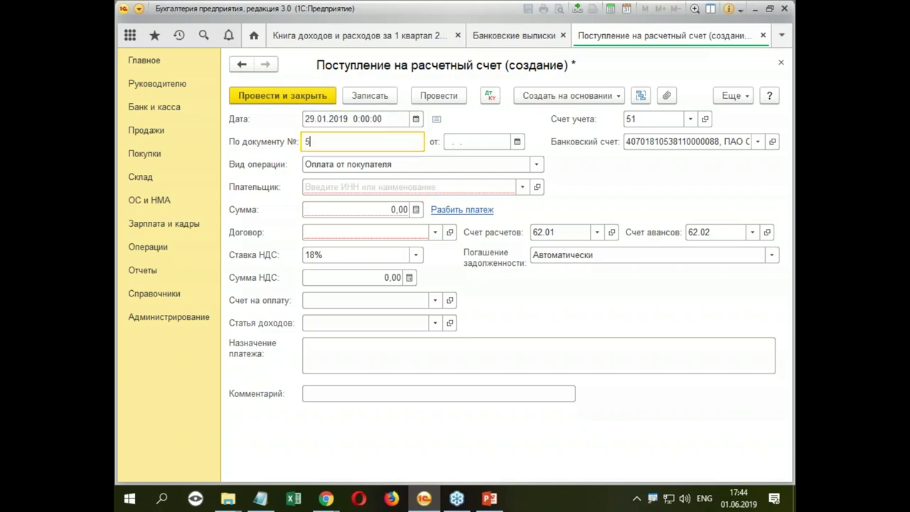
{"action": "type", "text": "51"}
{"action": "key", "text": "Tab"}
{"action": "type", "text": "2"}
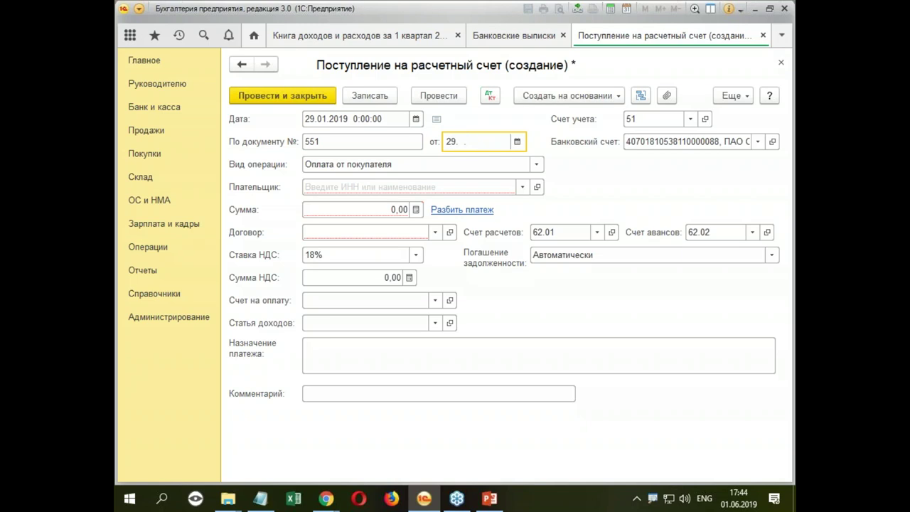
{"action": "type", "text": "9.01"}
{"action": "key", "text": "Tab"}
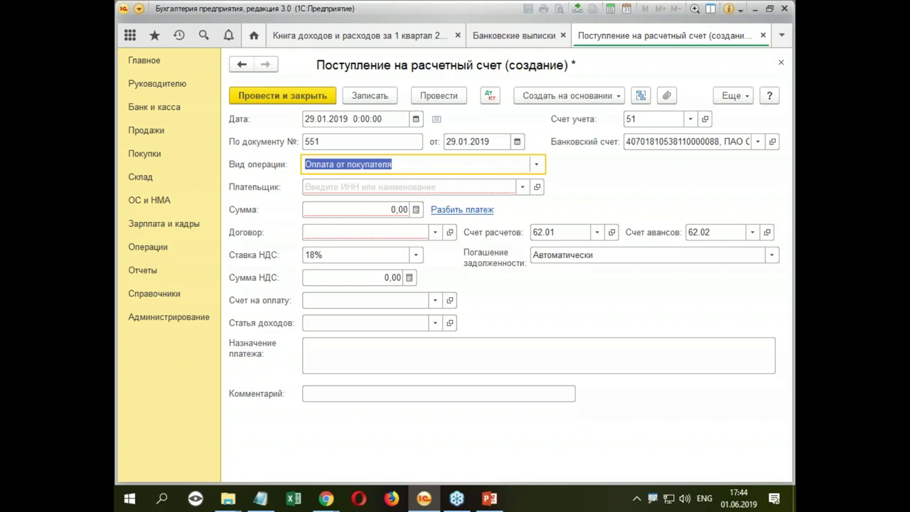
Choose Тэтта АО as the payer and set the payment amount to 180 000.
{"action": "left_click", "coordinate": [461, 186]}
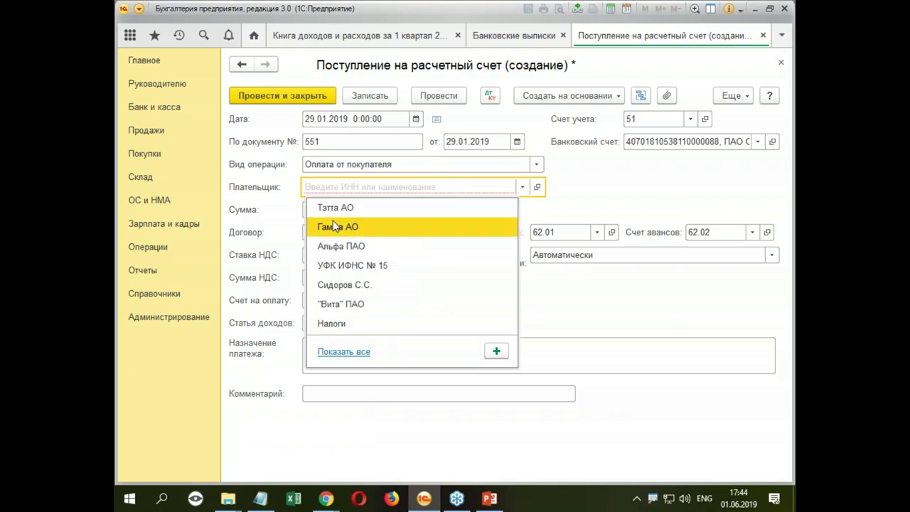
{"action": "left_click", "coordinate": [354, 207]}
{"action": "left_click", "coordinate": [375, 211]}
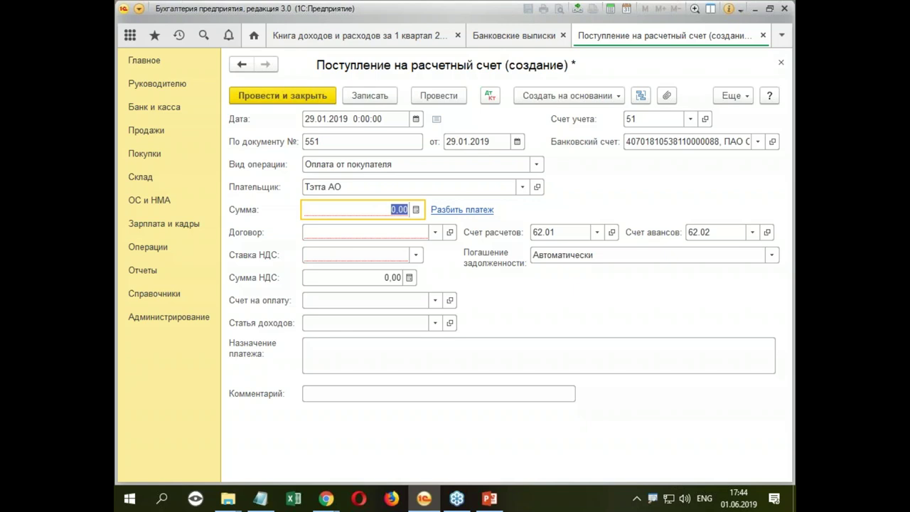
{"action": "type", "text": "180 00"}
{"action": "key", "text": "Tab"}
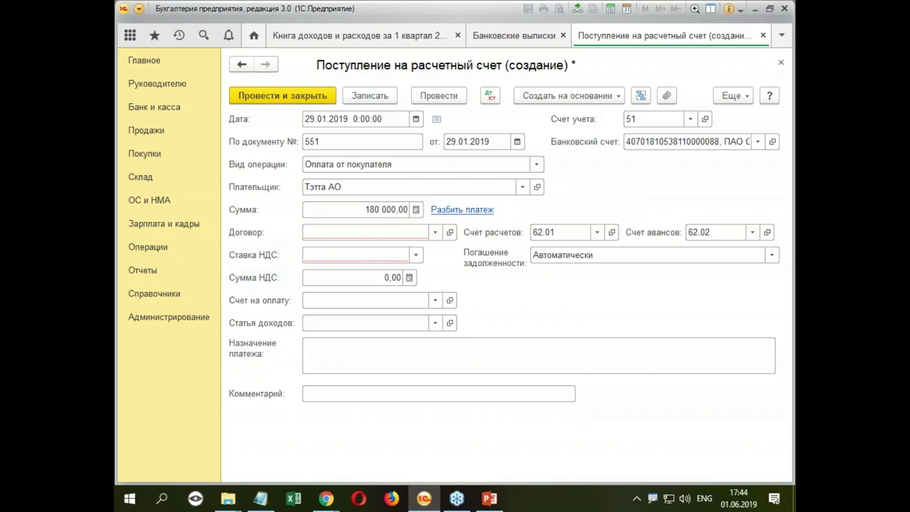
Create customer contract 11 dated 29.01.2019 for Тэтта АО and select it in the receipt.
{"action": "left_click", "coordinate": [435, 231]}
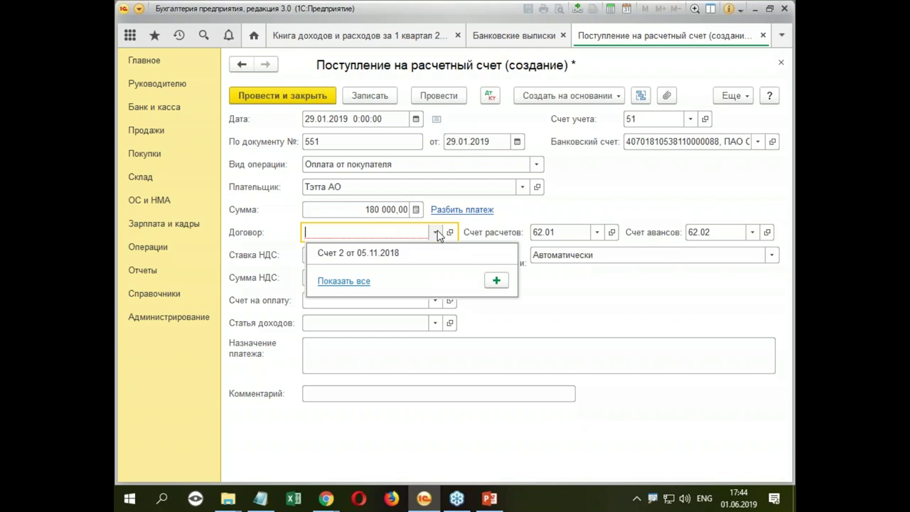
{"action": "left_click", "coordinate": [349, 284]}
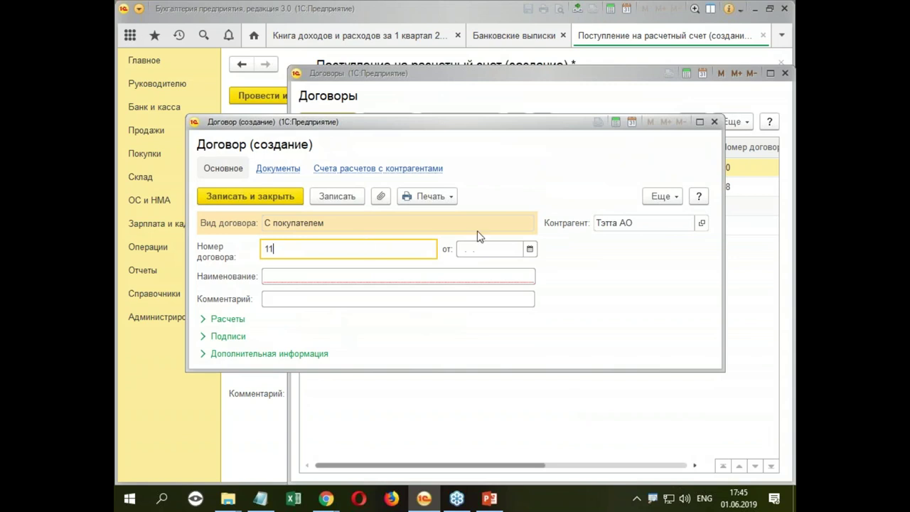
{"action": "left_click", "coordinate": [491, 253]}
{"action": "type", "text": "29."}
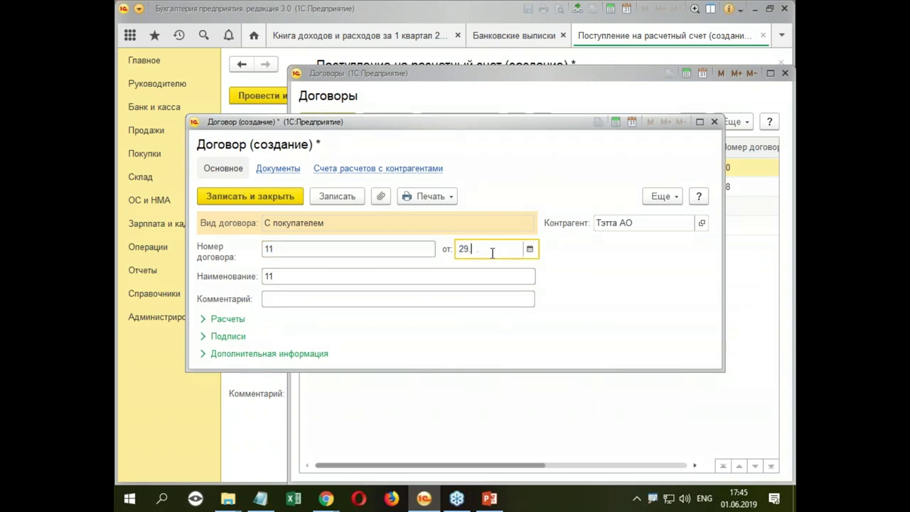
{"action": "type", "text": "01."}
{"action": "key", "text": "Tab"}
{"action": "left_click", "coordinate": [230, 192]}
{"action": "left_click", "coordinate": [317, 122]}
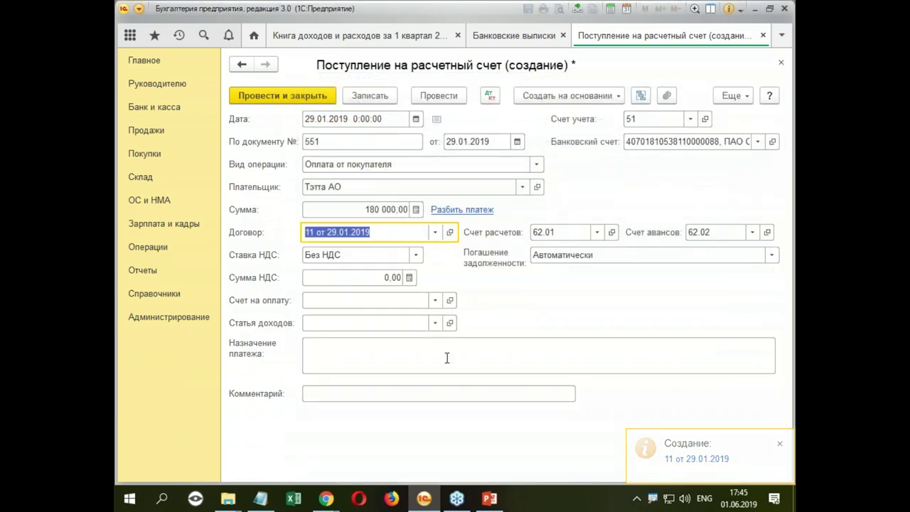
Set the income item to "Поступление от продажи продукции и товаров, выполнения работ, оказания услуг".
{"action": "left_click", "coordinate": [359, 322]}
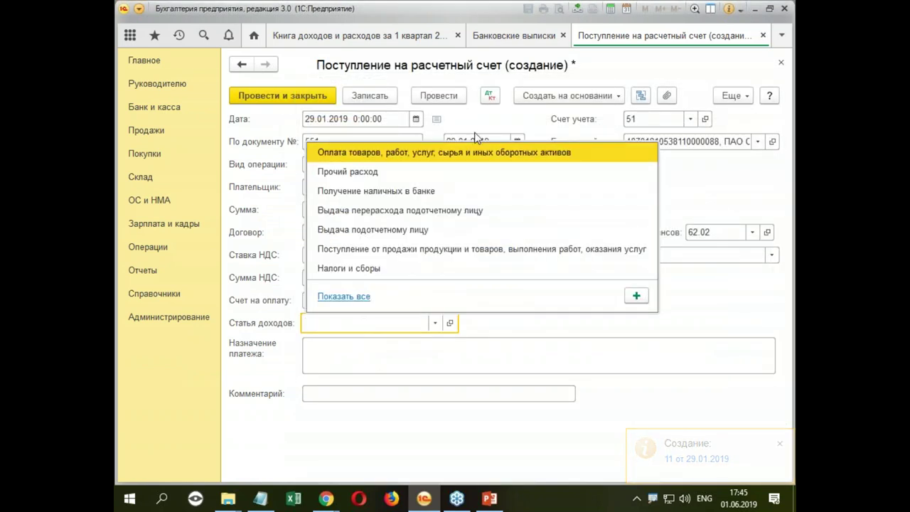
{"action": "left_click", "coordinate": [505, 153]}
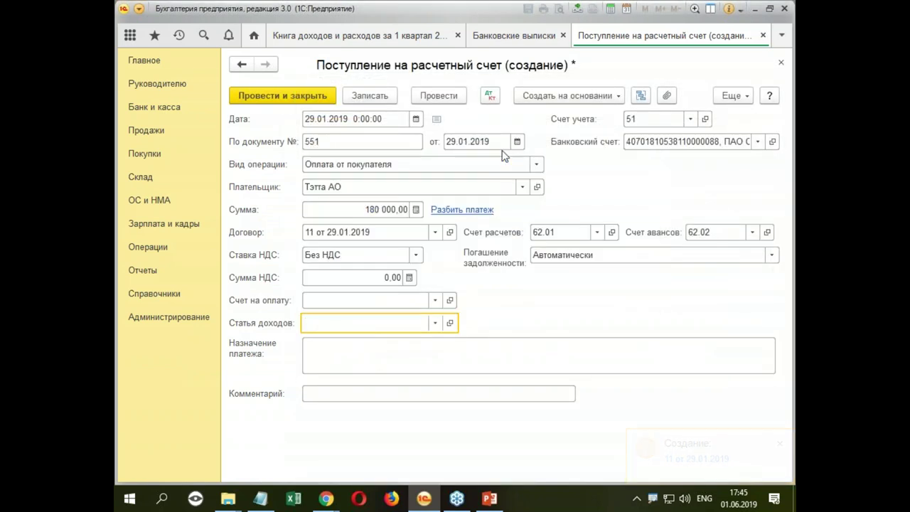
{"action": "left_click", "coordinate": [436, 323]}
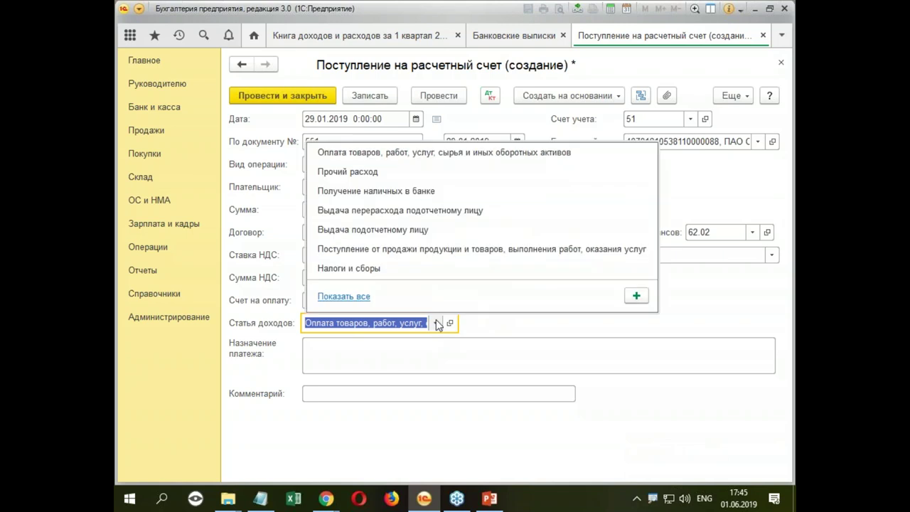
{"action": "left_click", "coordinate": [373, 250]}
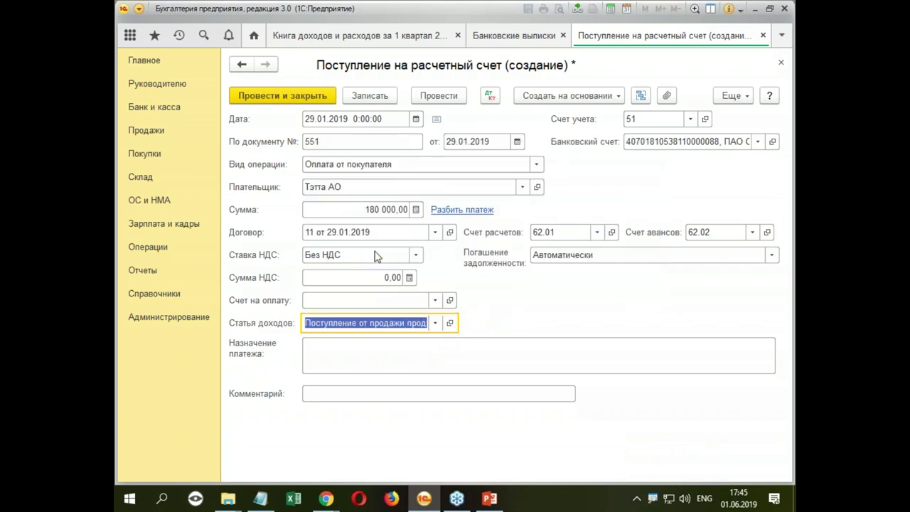
Save the receipt to review its accounting and income-book (раздел I) movements, and post and close it.
{"action": "left_click", "coordinate": [492, 97]}
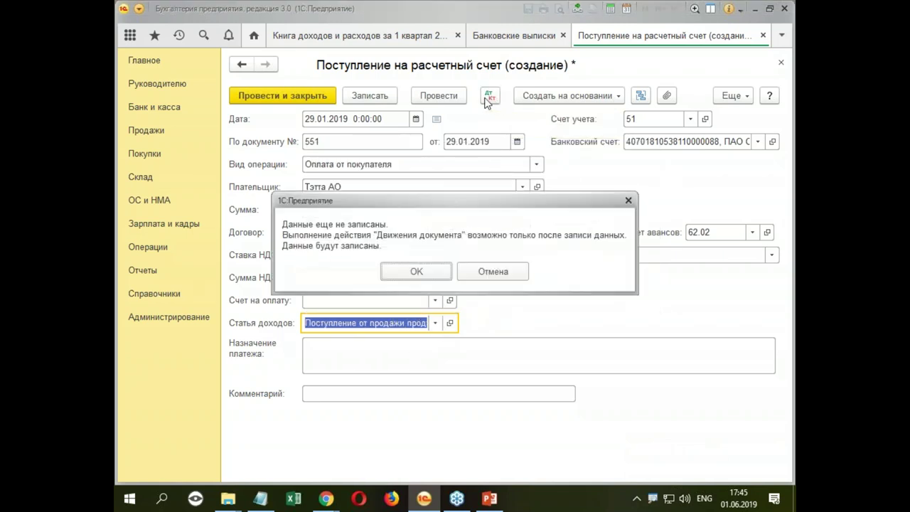
{"action": "left_click", "coordinate": [427, 274]}
{"action": "left_click", "coordinate": [430, 261]}
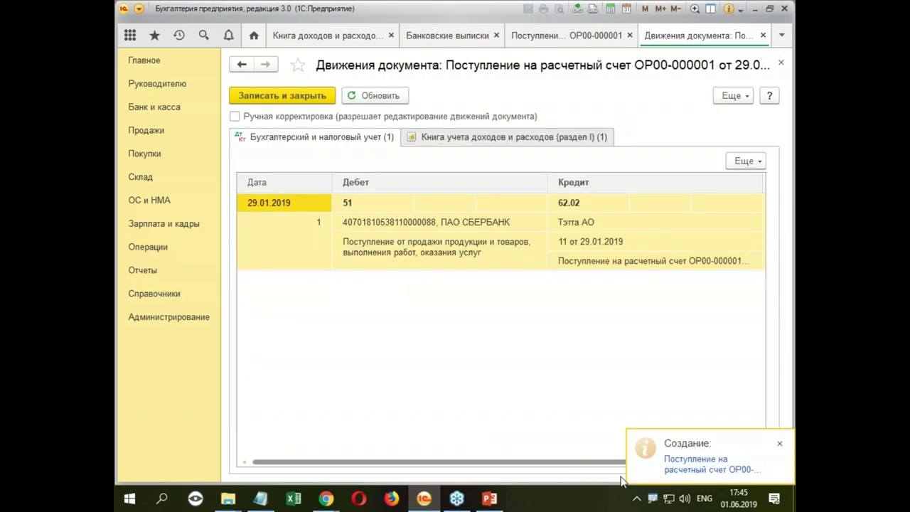
{"action": "left_click_drag", "start_coordinate": [583, 460], "coordinate": [651, 462]}
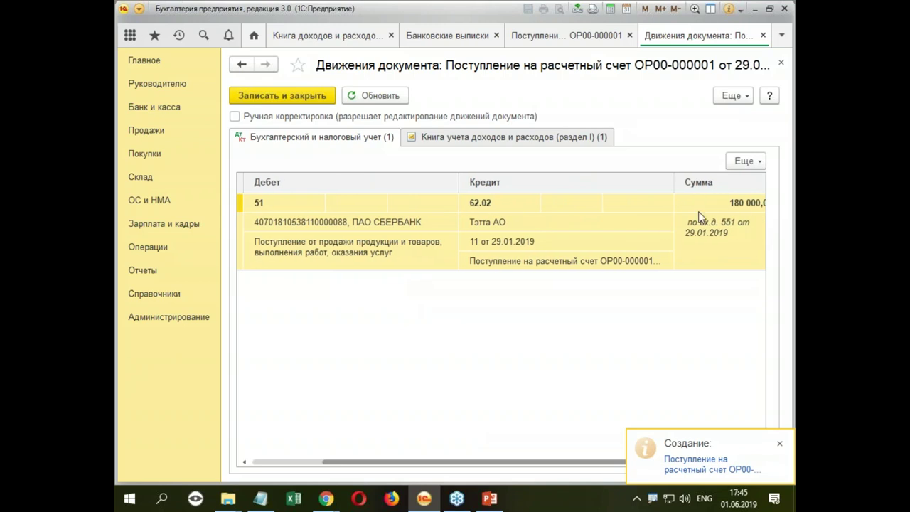
{"action": "left_click", "coordinate": [473, 145]}
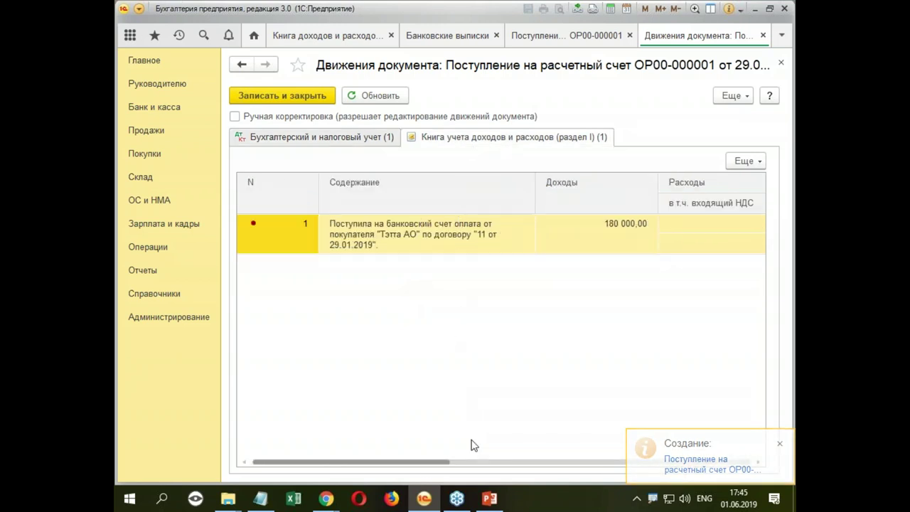
{"action": "left_click_drag", "start_coordinate": [443, 462], "coordinate": [577, 471]}
{"action": "left_click", "coordinate": [781, 65]}
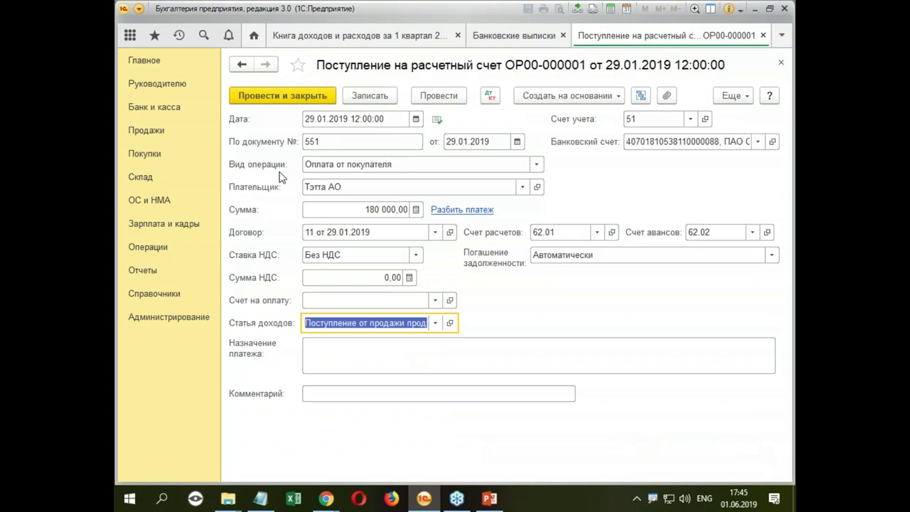
{"action": "left_click", "coordinate": [264, 93]}
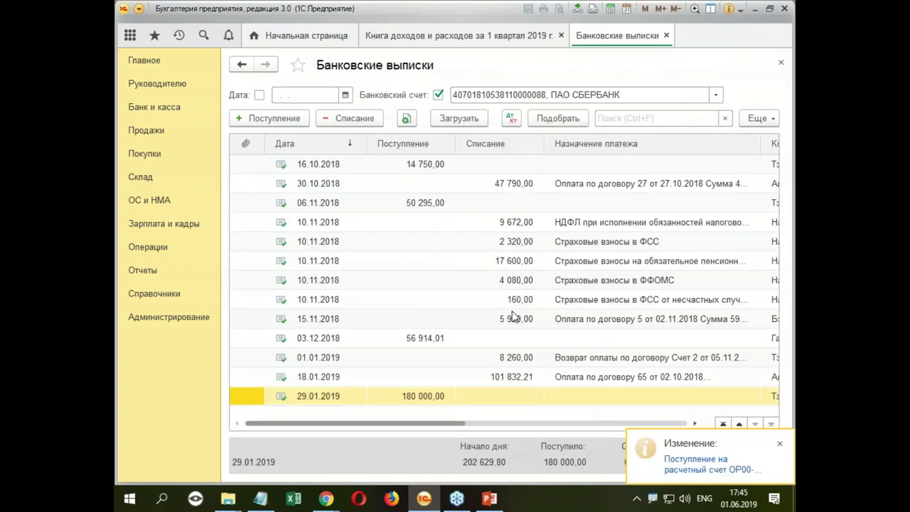
Regenerate the Q1 2019 income and expense book and widen the report area to view the Section I amounts.
{"action": "left_click", "coordinate": [440, 37]}
{"action": "left_click", "coordinate": [250, 125]}
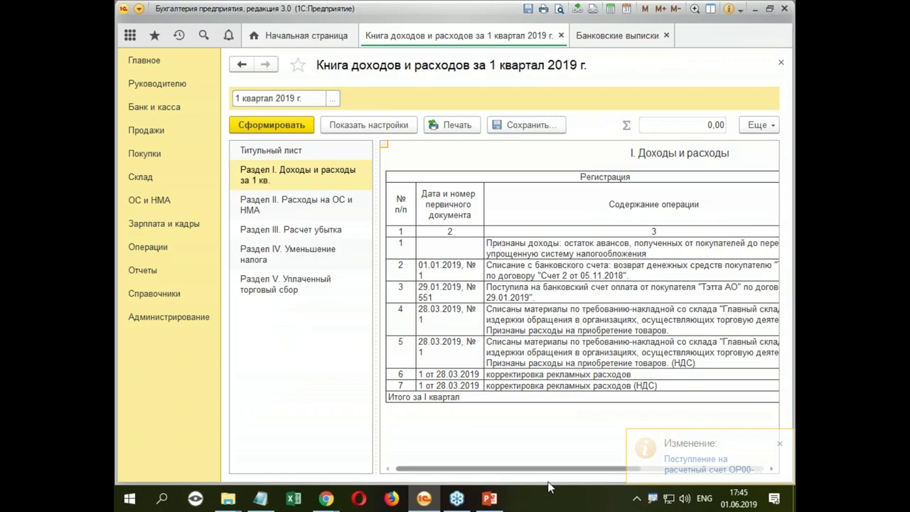
{"action": "left_click_drag", "start_coordinate": [376, 326], "coordinate": [259, 327]}
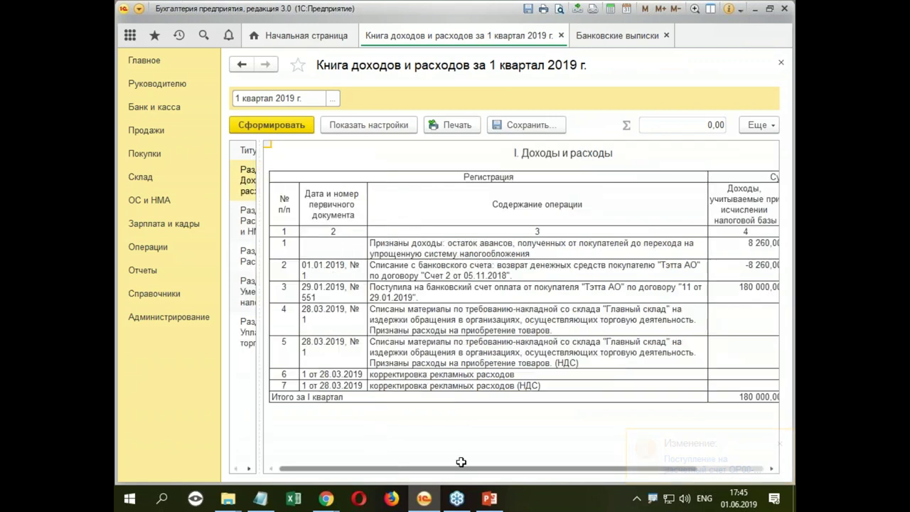
{"action": "left_click_drag", "start_coordinate": [595, 469], "coordinate": [692, 470]}
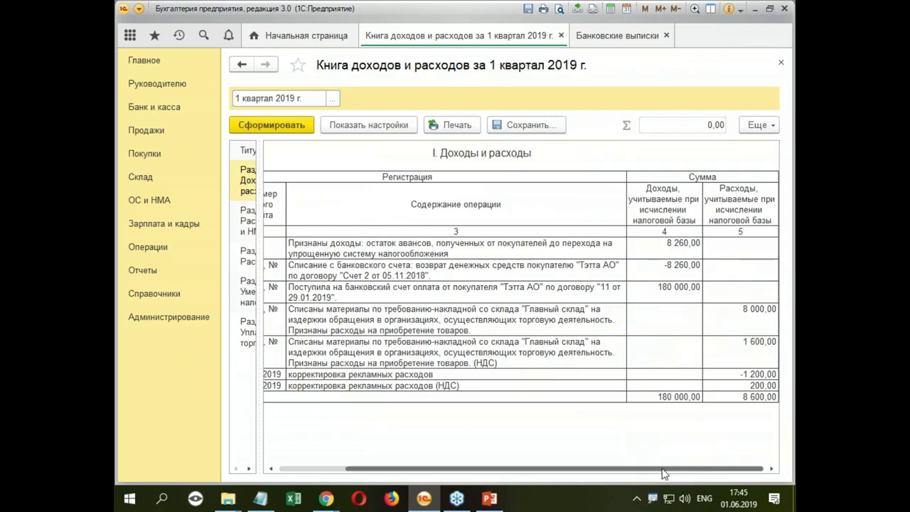
Run month-end closing for January 2019 only, without including December 2018, and decline moving on to closing February.
{"action": "mouse_move", "coordinate": [227, 498]}
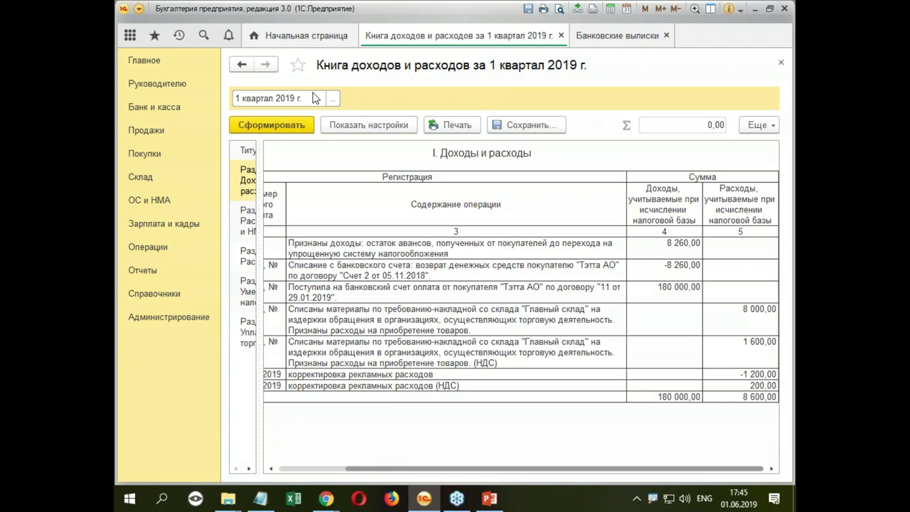
{"action": "left_click", "coordinate": [165, 254]}
{"action": "left_click", "coordinate": [287, 254]}
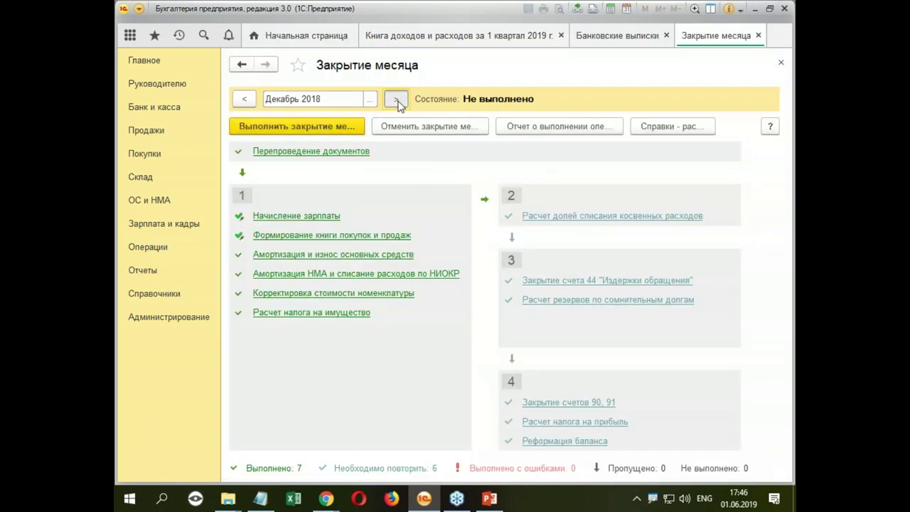
{"action": "left_click", "coordinate": [395, 99]}
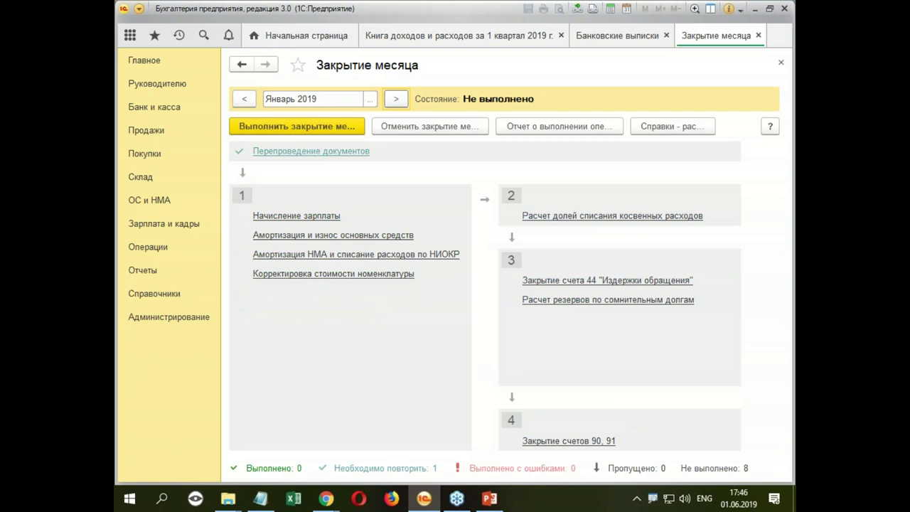
{"action": "left_click", "coordinate": [314, 129]}
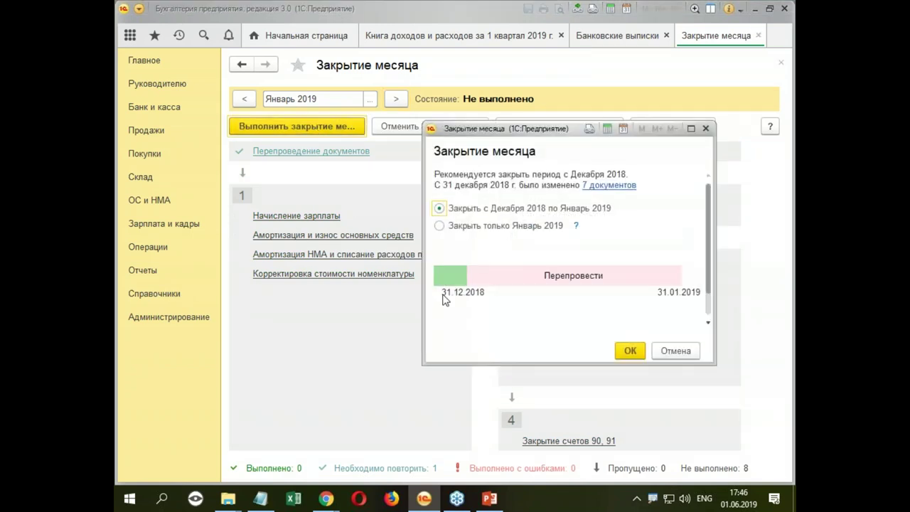
{"action": "left_click", "coordinate": [471, 227]}
{"action": "left_click", "coordinate": [629, 351]}
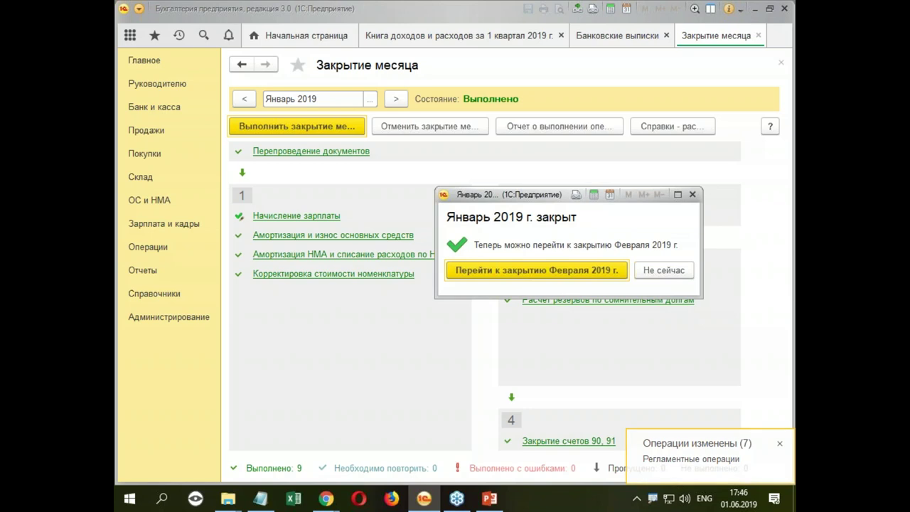
{"action": "left_click", "coordinate": [677, 268]}
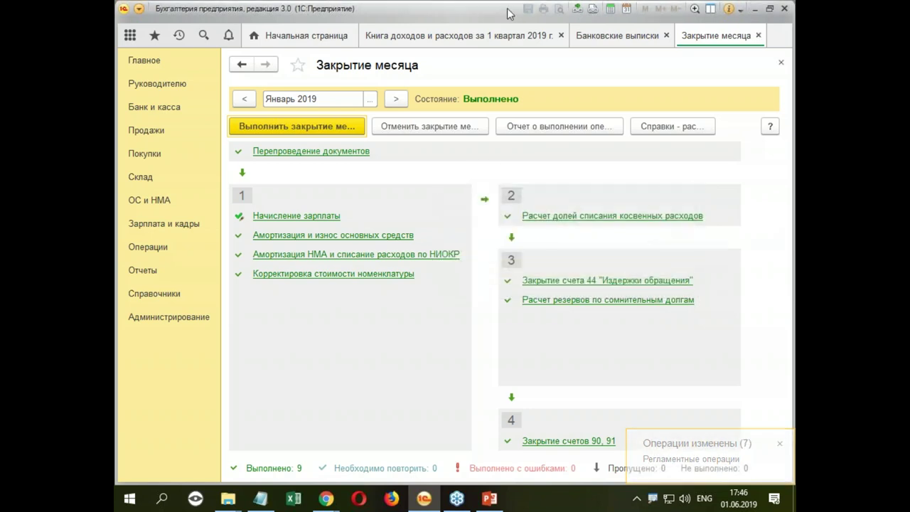
Examine Section I of the Q1 2019 income and expense book, checking the advertising expense adjustment lines dated 28.03.2019 and their amounts.
{"action": "left_click", "coordinate": [469, 37]}
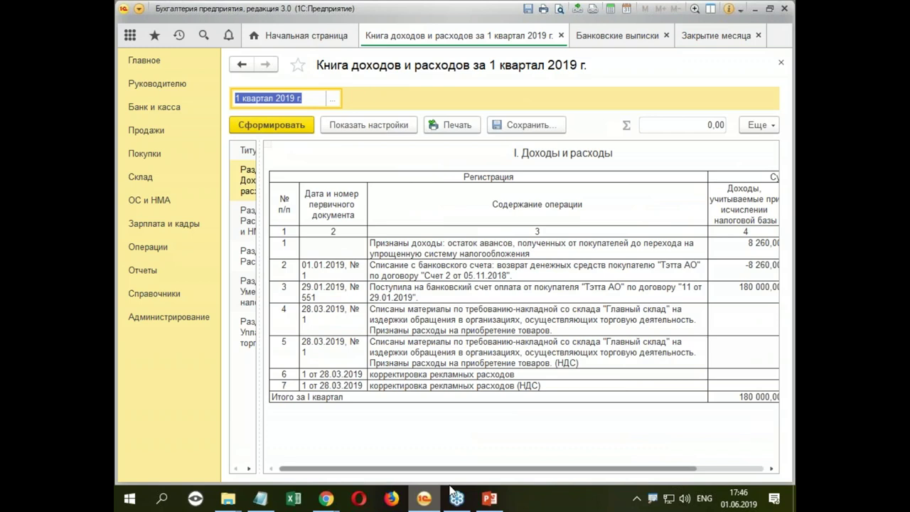
{"action": "left_click_drag", "start_coordinate": [517, 480], "coordinate": [583, 480]}
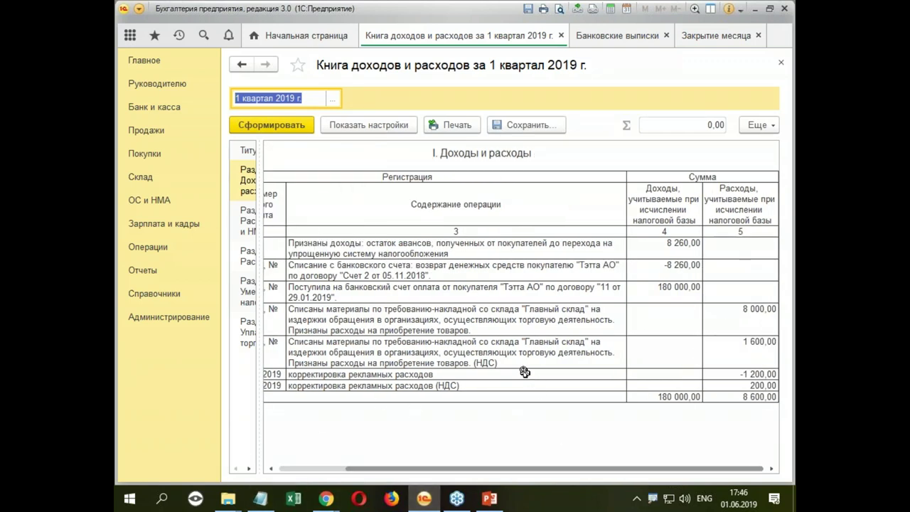
{"action": "left_click", "coordinate": [481, 386]}
{"action": "left_click_drag", "start_coordinate": [482, 469], "coordinate": [417, 472]}
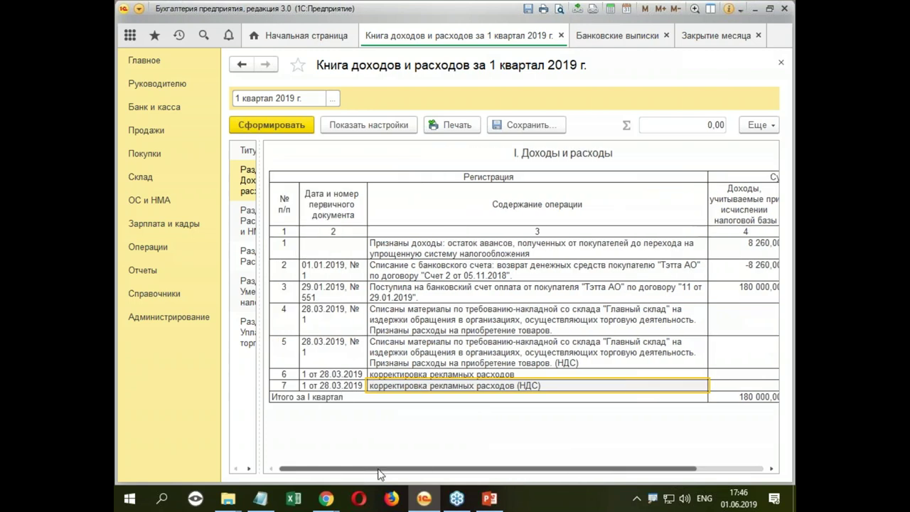
{"action": "left_click", "coordinate": [322, 382]}
{"action": "left_click", "coordinate": [364, 376]}
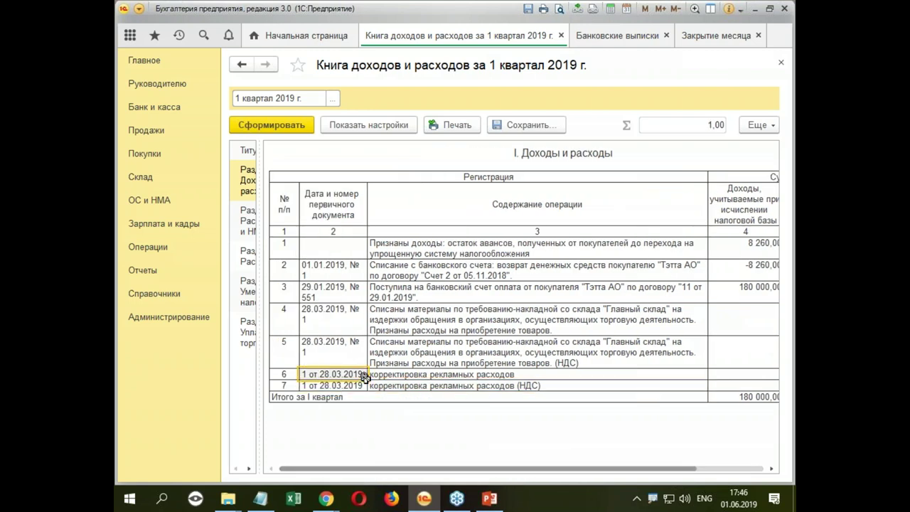
{"action": "left_click", "coordinate": [452, 376]}
{"action": "left_click", "coordinate": [469, 386]}
{"action": "left_click", "coordinate": [453, 376]}
{"action": "left_click", "coordinate": [380, 384]}
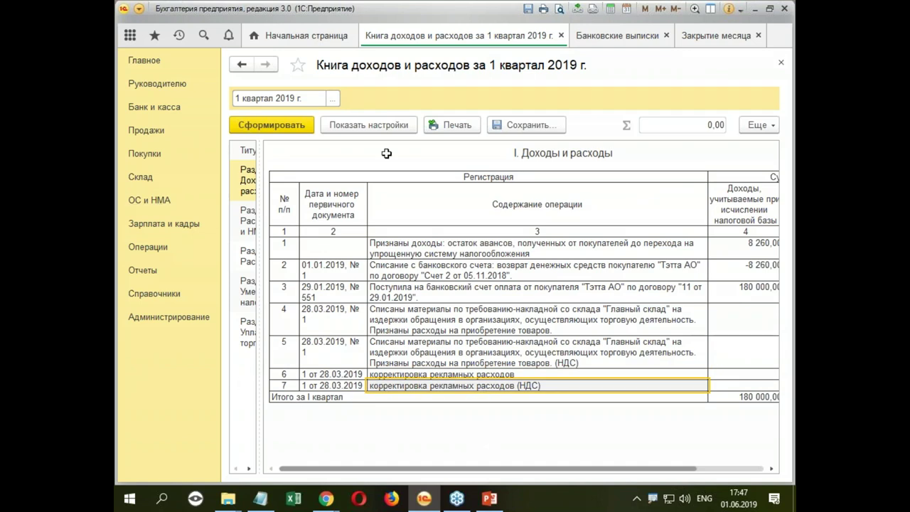
Review the УСН income and expense book entry dated 31.03.2019 that adjusts advertising expenses, and mark it for deletion.
{"action": "left_click", "coordinate": [146, 250]}
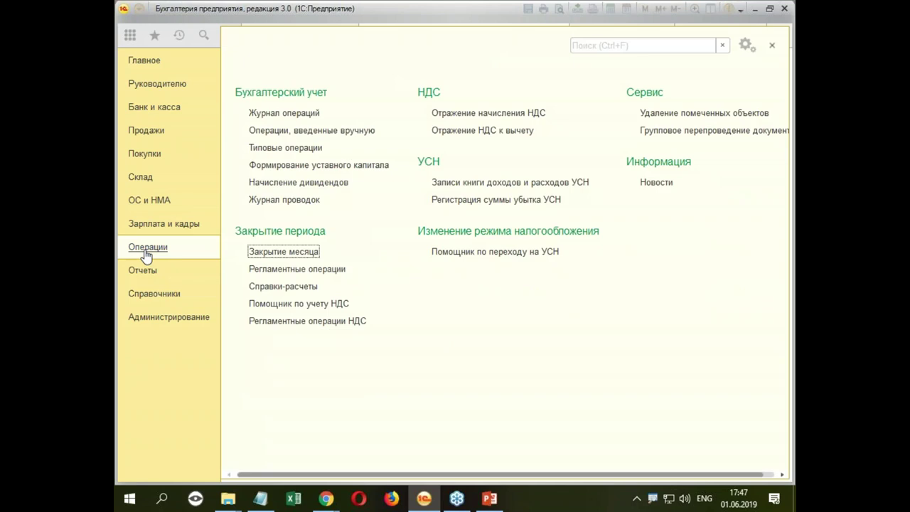
{"action": "left_click", "coordinate": [461, 183]}
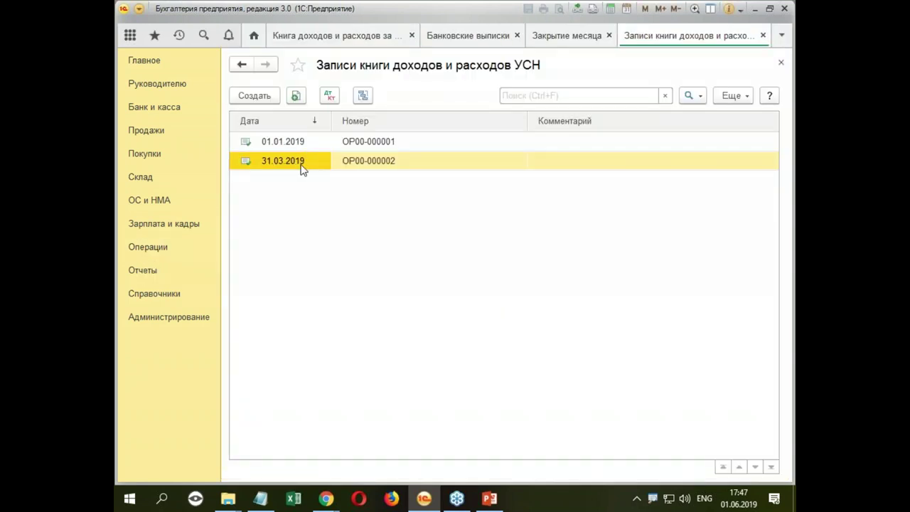
{"action": "double_click", "coordinate": [275, 163]}
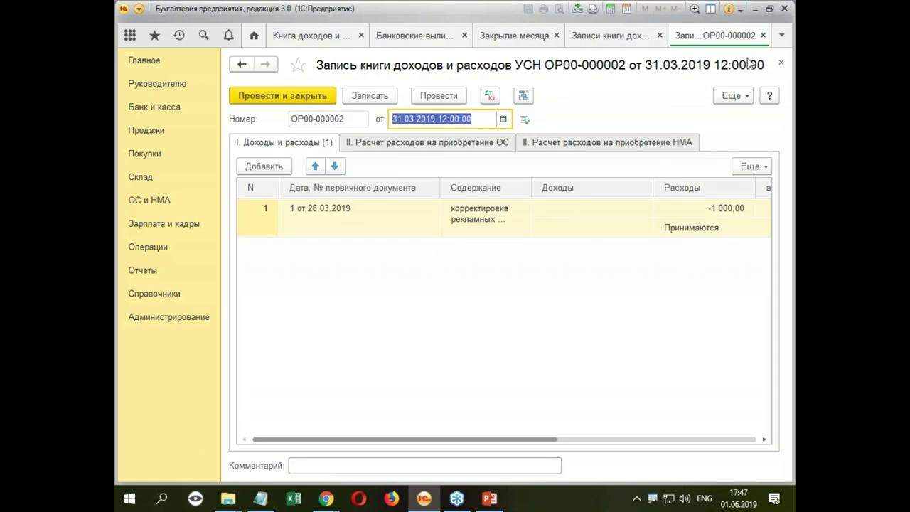
{"action": "left_click", "coordinate": [779, 66]}
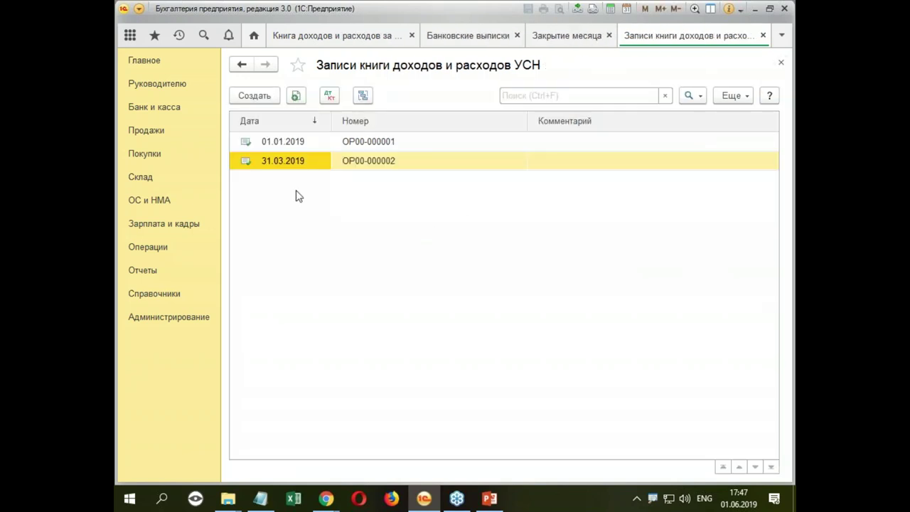
{"action": "right_click", "coordinate": [272, 163]}
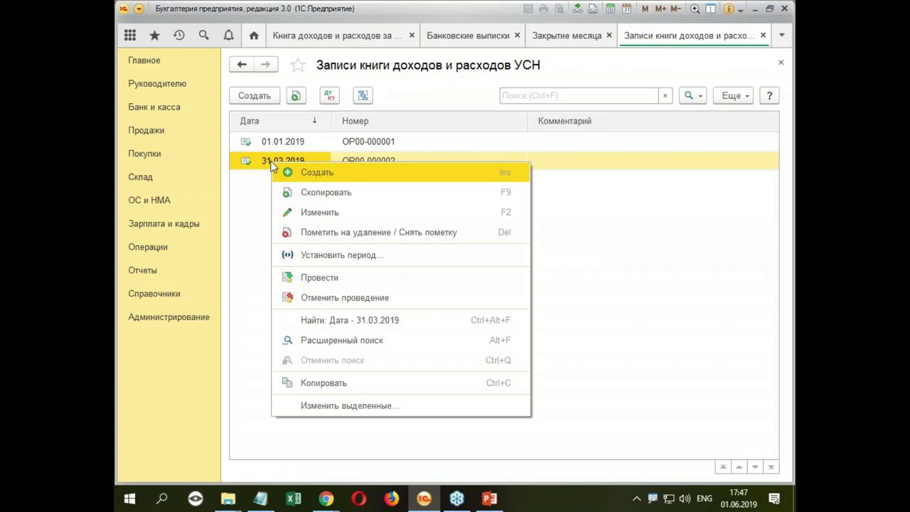
{"action": "left_click", "coordinate": [412, 232]}
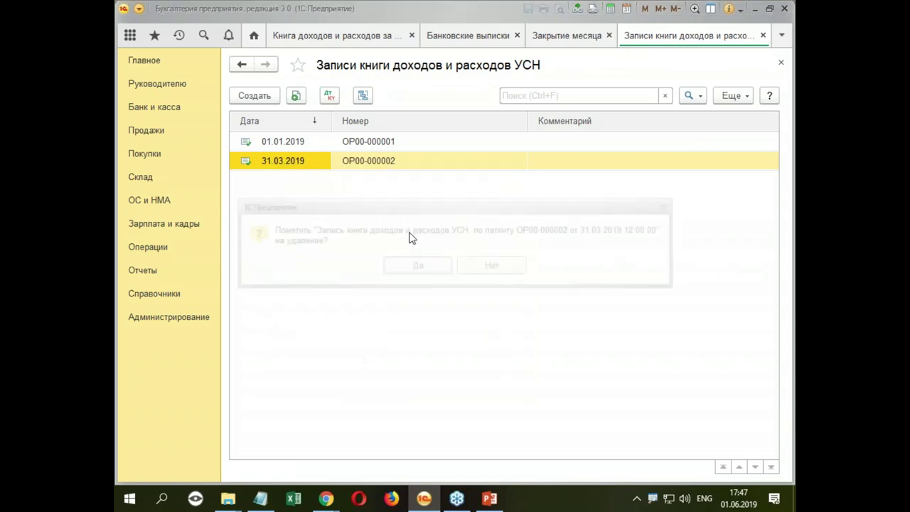
{"action": "left_click", "coordinate": [416, 266]}
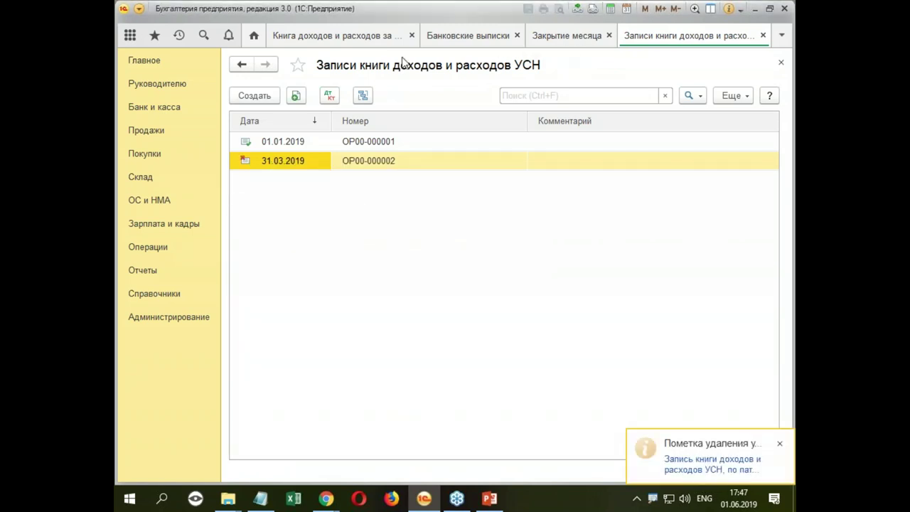
Regenerate the Q1 2019 income and expense book and check the income and expense amounts in Section I.
{"action": "left_click", "coordinate": [328, 39]}
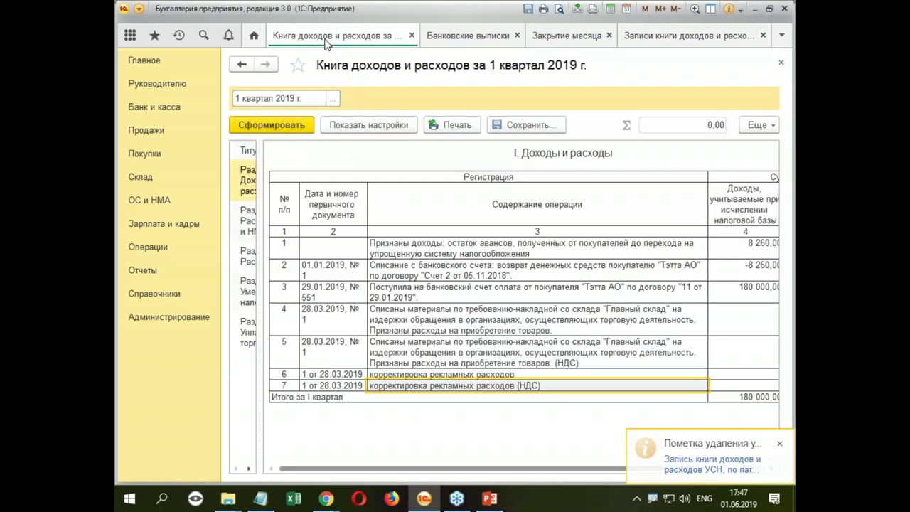
{"action": "left_click", "coordinate": [273, 127]}
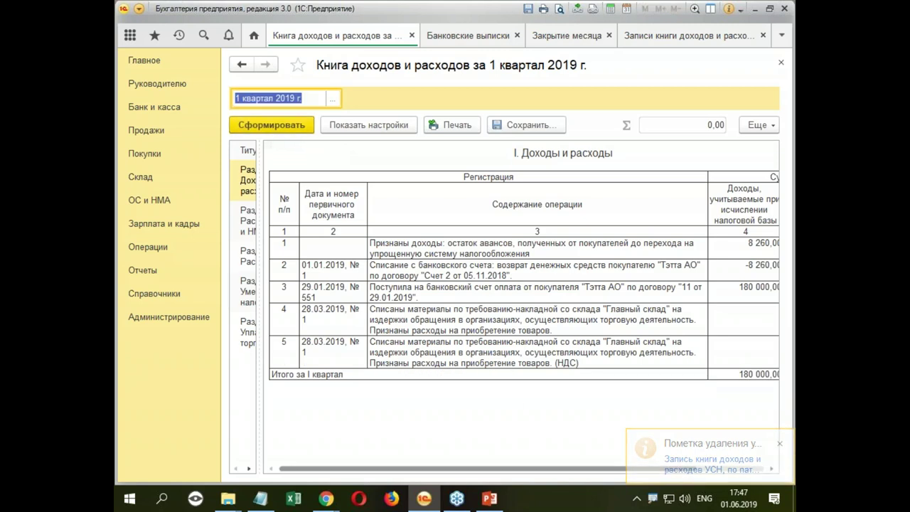
{"action": "left_click", "coordinate": [778, 443]}
{"action": "left_click_drag", "start_coordinate": [675, 469], "coordinate": [741, 477]}
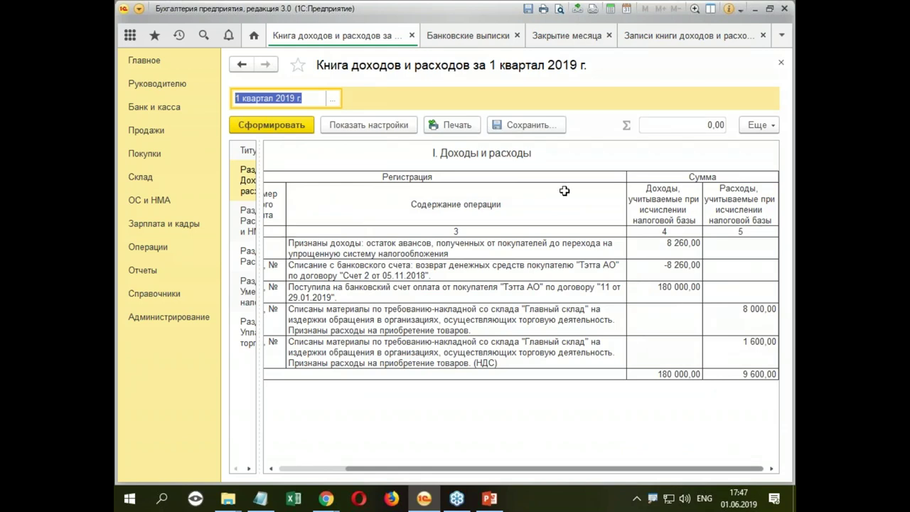
{"action": "left_click_drag", "start_coordinate": [663, 246], "coordinate": [652, 276]}
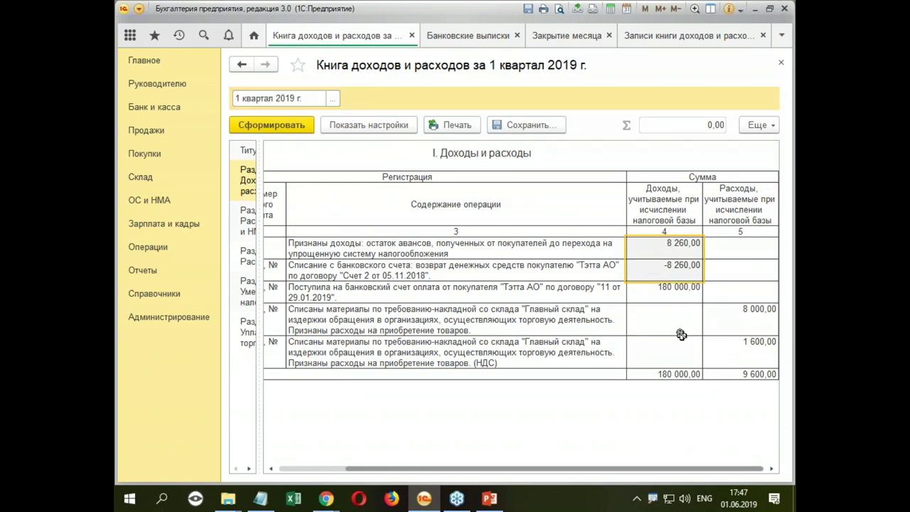
{"action": "left_click", "coordinate": [654, 291]}
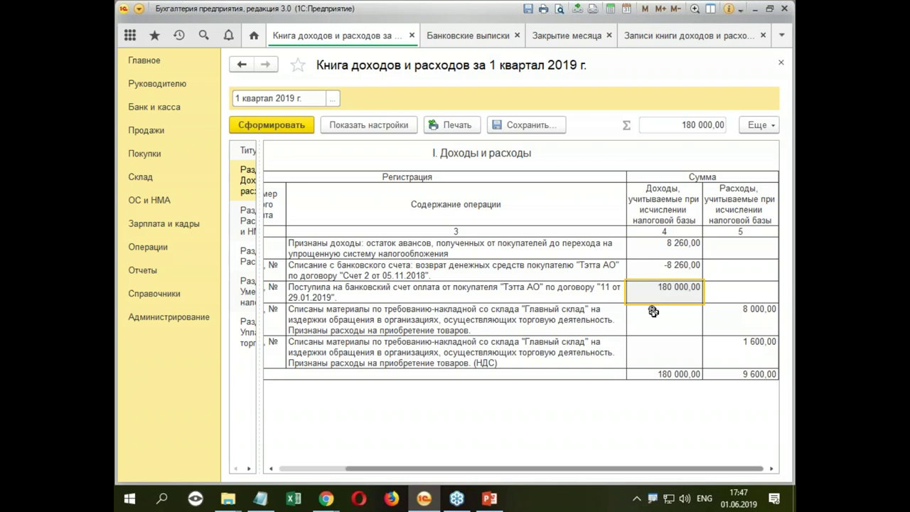
{"action": "left_click_drag", "start_coordinate": [732, 307], "coordinate": [734, 351]}
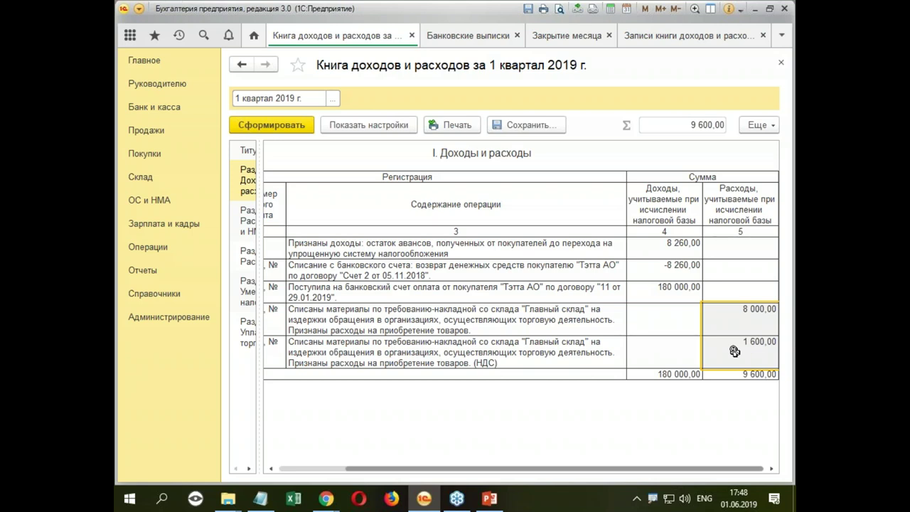
Generate the УСН tax accounting analysis for 01.01.2019–31.03.2019, review its income and expense blocks, and close it.
{"action": "left_click", "coordinate": [140, 271]}
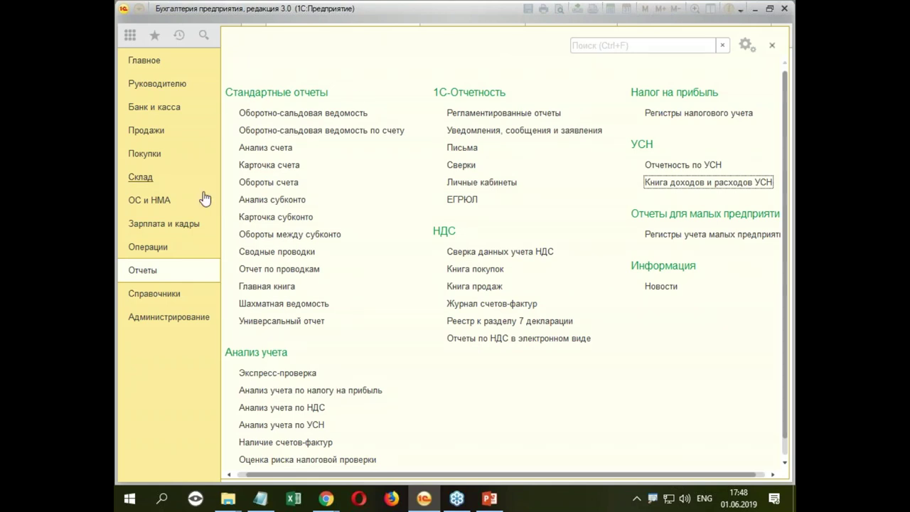
{"action": "scroll", "coordinate": [284, 420], "scroll_direction": "down", "scroll_amount": 1}
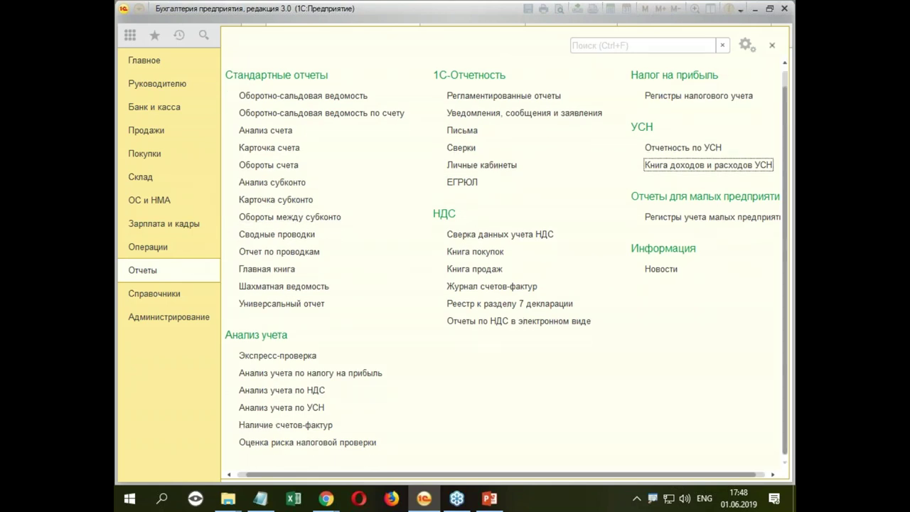
{"action": "left_click", "coordinate": [274, 409]}
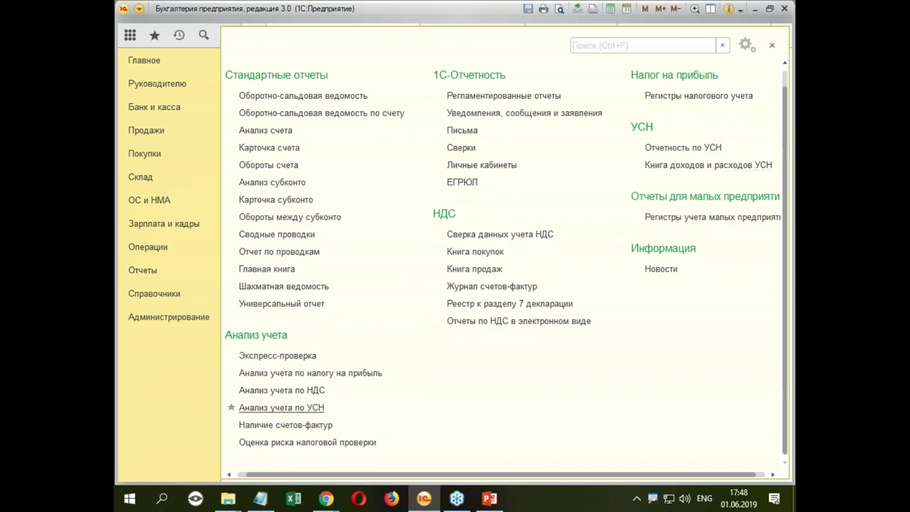
{"action": "left_click", "coordinate": [276, 128]}
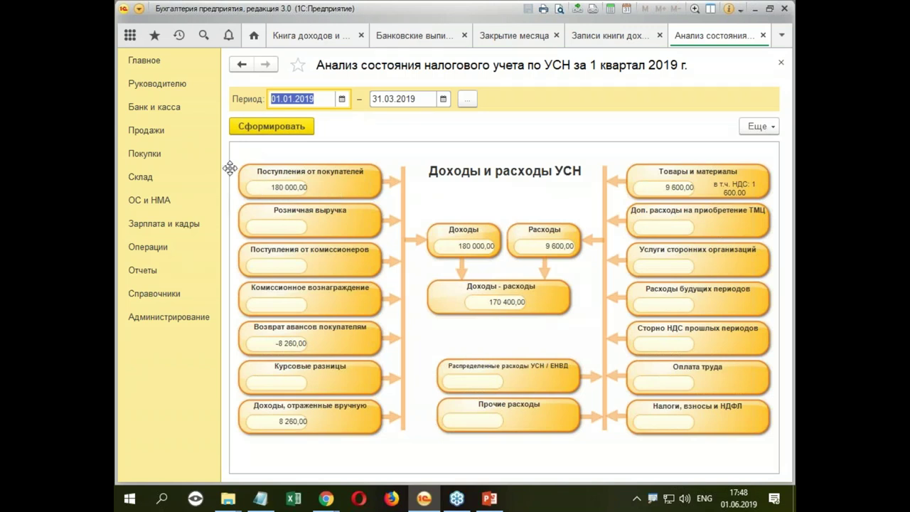
{"action": "left_click", "coordinate": [780, 63]}
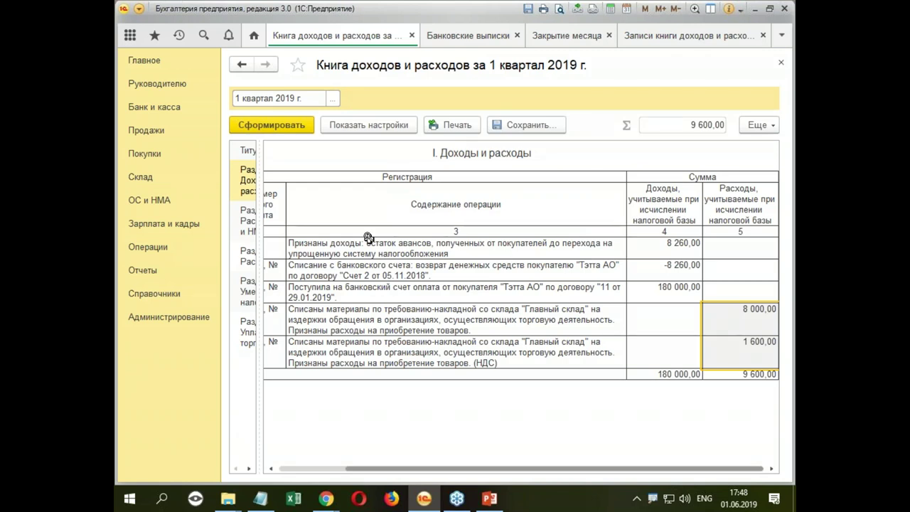
Reopen the УСН accounting analysis and generate it again for the first quarter of 2019.
{"action": "left_click", "coordinate": [147, 271]}
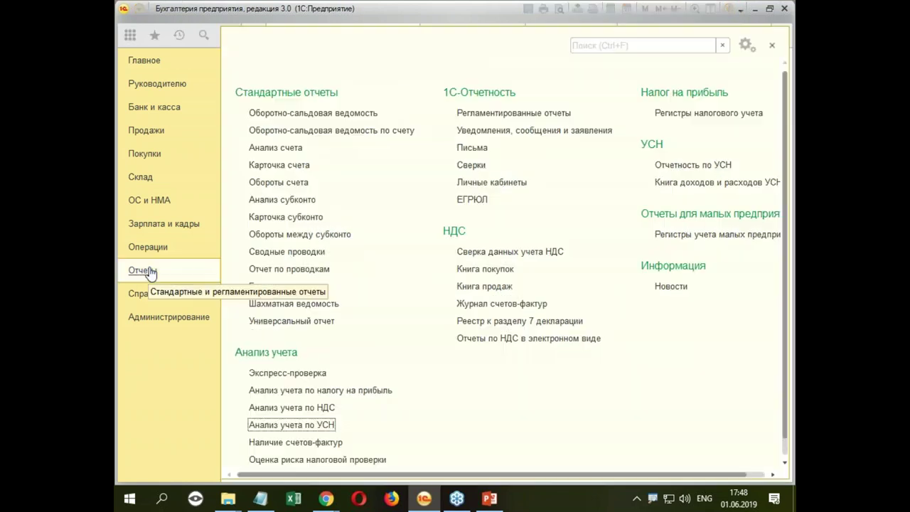
{"action": "left_click", "coordinate": [309, 426]}
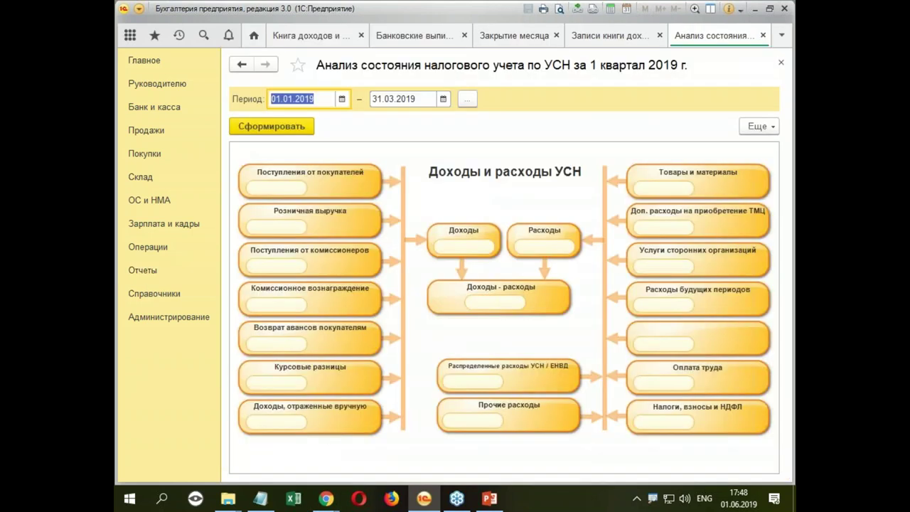
{"action": "left_click", "coordinate": [293, 127]}
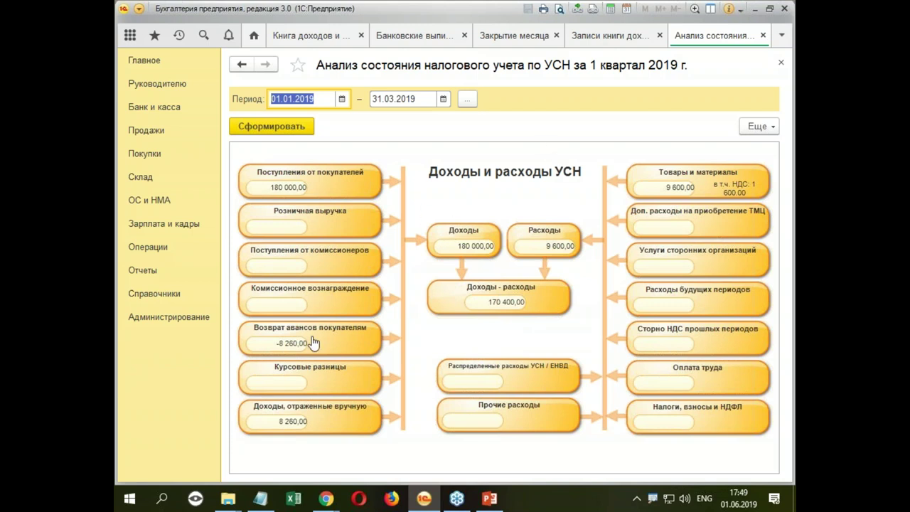
Calculate 1% of the 180000 income with the built-in calculator, placed over the analysis report.
{"action": "left_click", "coordinate": [611, 10]}
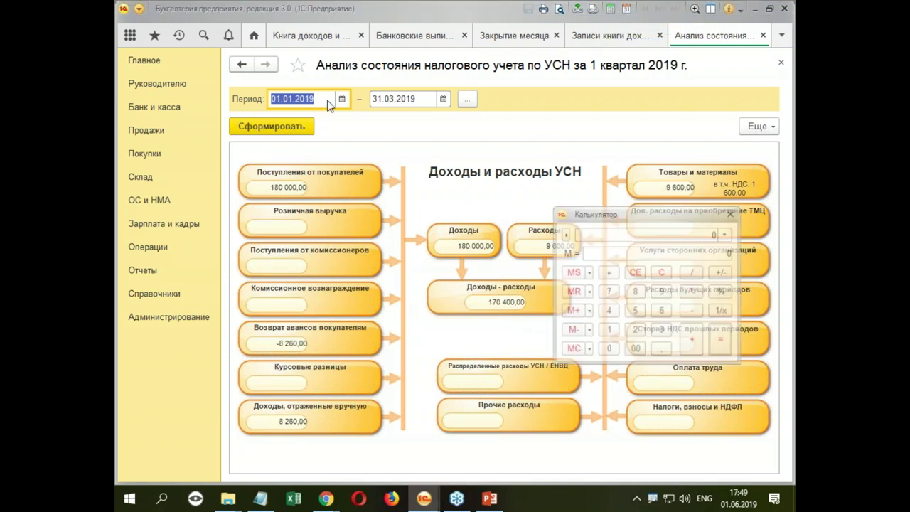
{"action": "left_click_drag", "start_coordinate": [640, 206], "coordinate": [354, 128]}
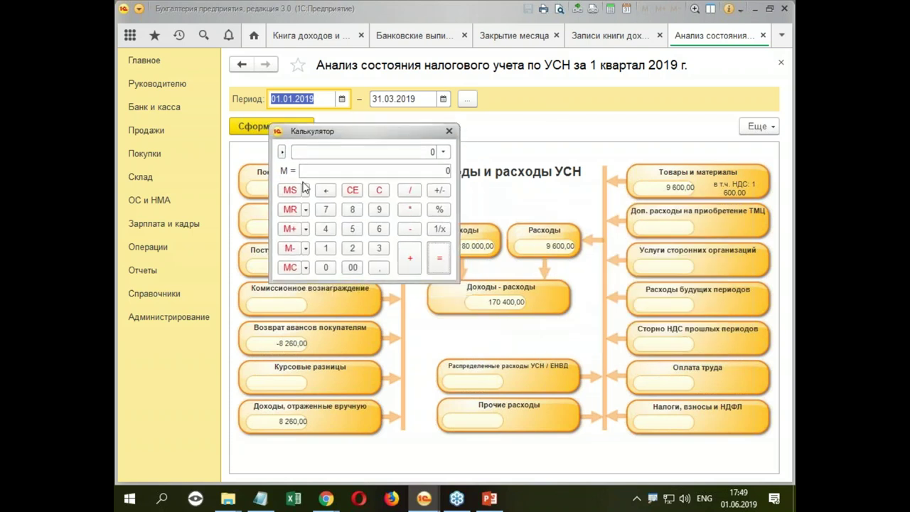
{"action": "left_click", "coordinate": [327, 247]}
{"action": "left_click", "coordinate": [352, 209]}
{"action": "left_click", "coordinate": [325, 267]}
{"action": "left_click", "coordinate": [326, 267]}
{"action": "left_click", "coordinate": [326, 268]}
{"action": "left_click", "coordinate": [408, 210]}
{"action": "left_click", "coordinate": [326, 248]}
{"action": "left_click", "coordinate": [438, 210]}
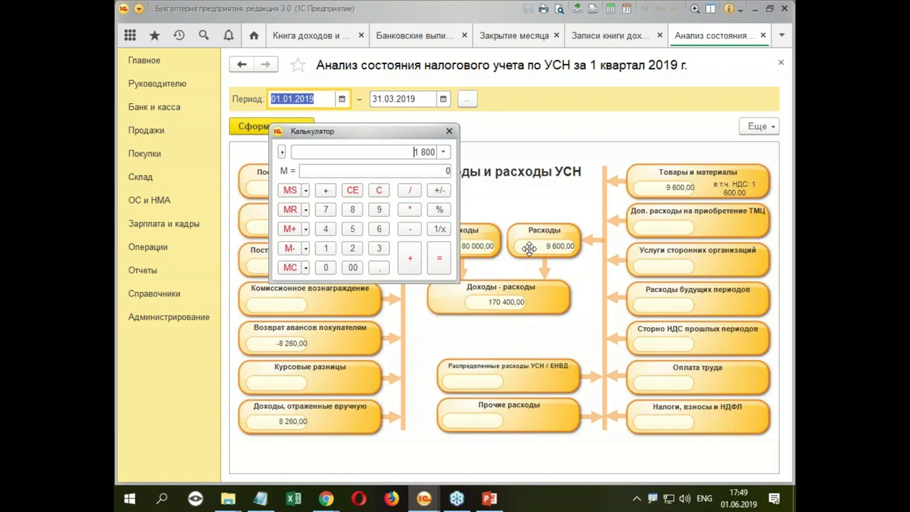
Calculate 9600 minus 1800 with the calculator and move it clear of the income and expense totals.
{"action": "type", "text": "00"}
{"action": "left_click", "coordinate": [439, 192]}
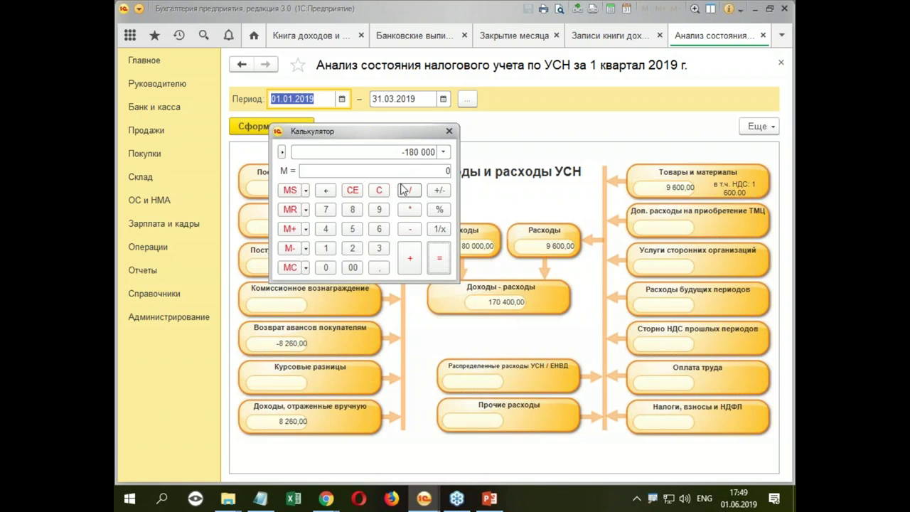
{"action": "left_click", "coordinate": [378, 191]}
{"action": "left_click", "coordinate": [379, 210]}
{"action": "left_click", "coordinate": [381, 230]}
{"action": "left_click", "coordinate": [325, 268]}
{"action": "left_click", "coordinate": [325, 267]}
{"action": "left_click", "coordinate": [409, 229]}
{"action": "left_click", "coordinate": [325, 248]}
{"action": "left_click", "coordinate": [353, 210]}
{"action": "left_click", "coordinate": [325, 268]}
{"action": "left_click", "coordinate": [325, 267]}
{"action": "left_click", "coordinate": [438, 257]}
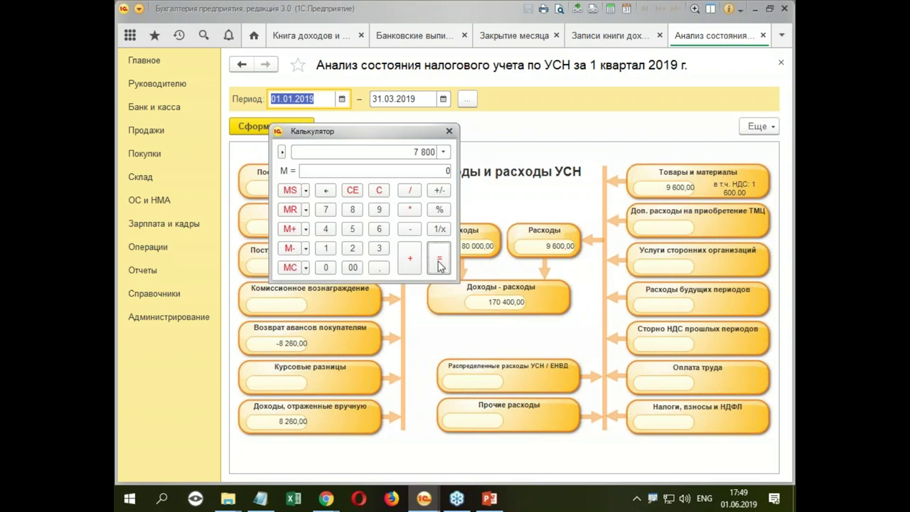
{"action": "left_click_drag", "start_coordinate": [407, 132], "coordinate": [369, 348]}
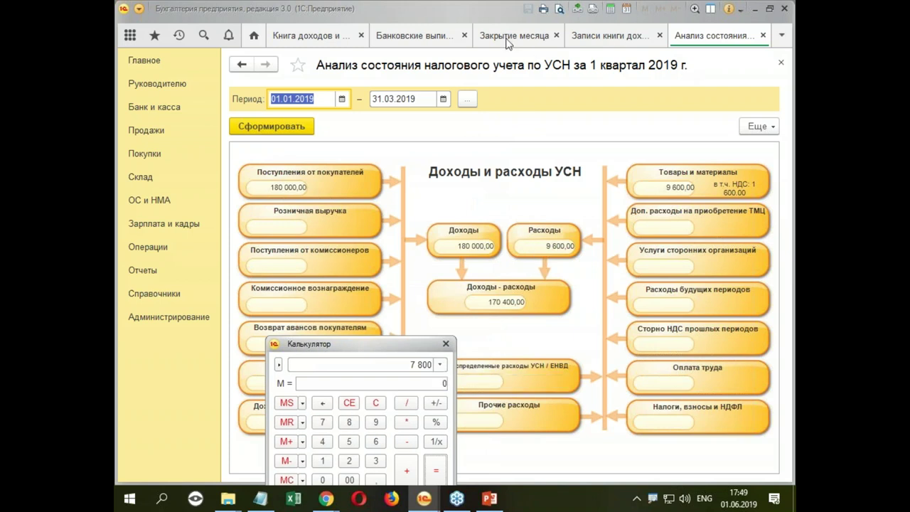
Return from the УСН analysis report to the list of УСН income and expense book entries.
{"action": "key", "text": "Escape"}
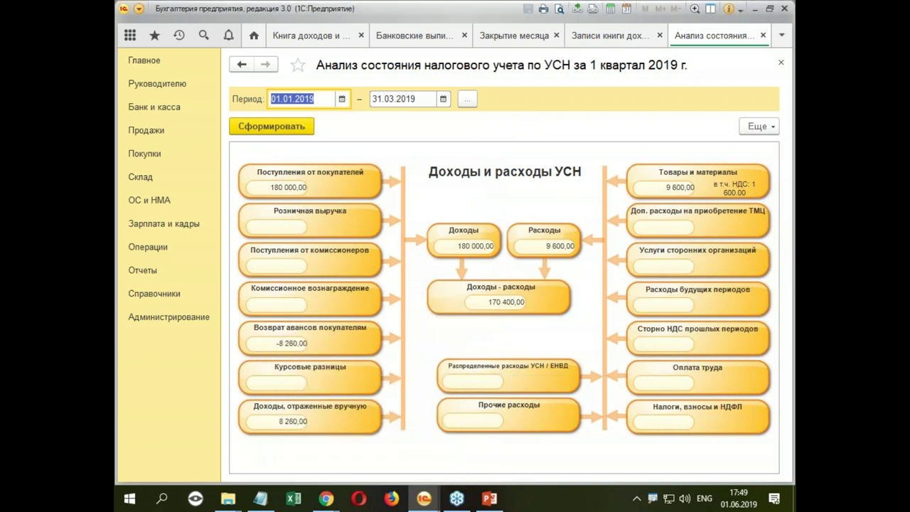
{"action": "left_click", "coordinate": [513, 39]}
{"action": "left_click", "coordinate": [610, 37]}
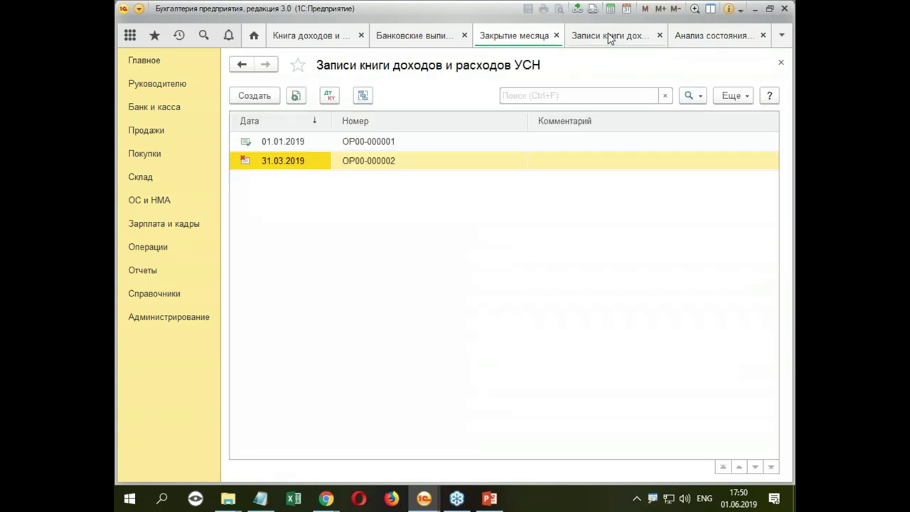
{"action": "left_click", "coordinate": [695, 36]}
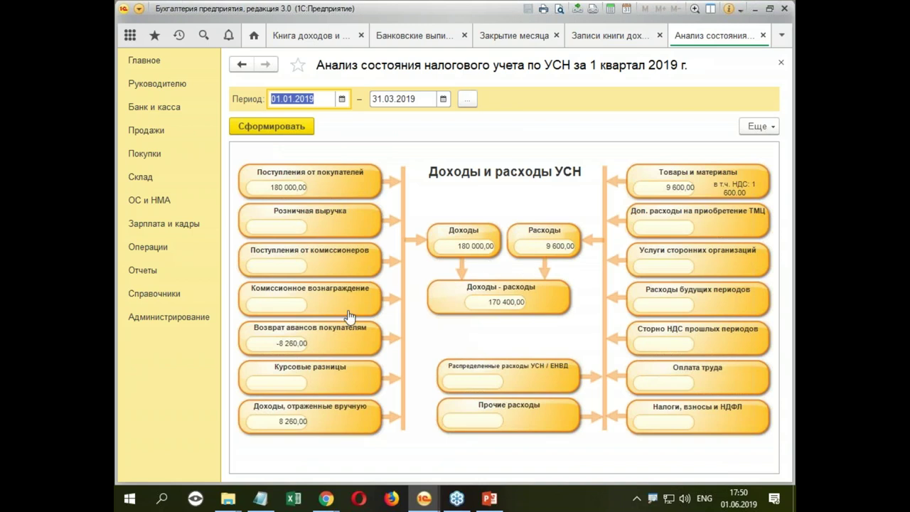
{"action": "left_click", "coordinate": [142, 253]}
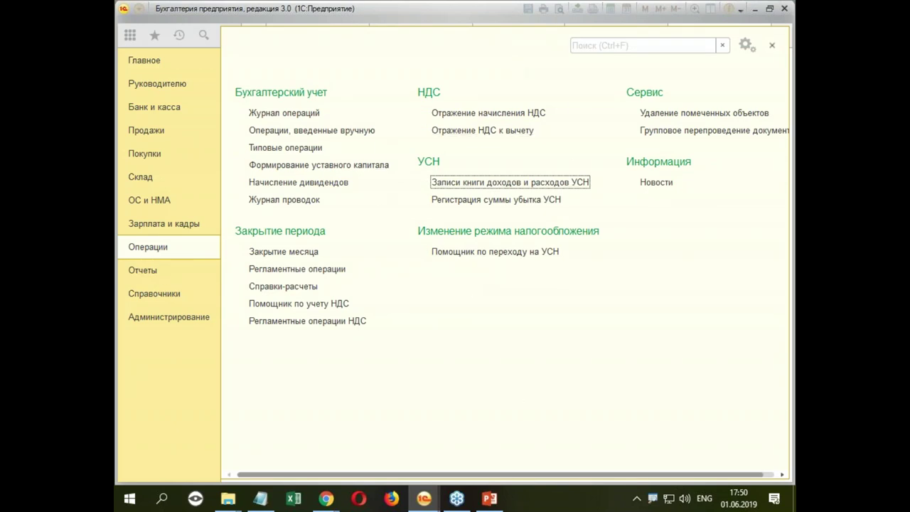
{"action": "left_click", "coordinate": [496, 184]}
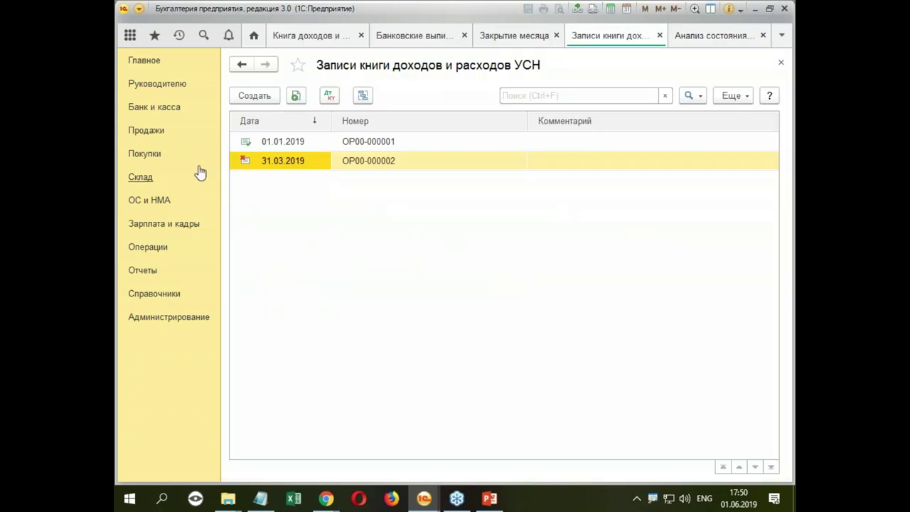
{"action": "right_click", "coordinate": [273, 154]}
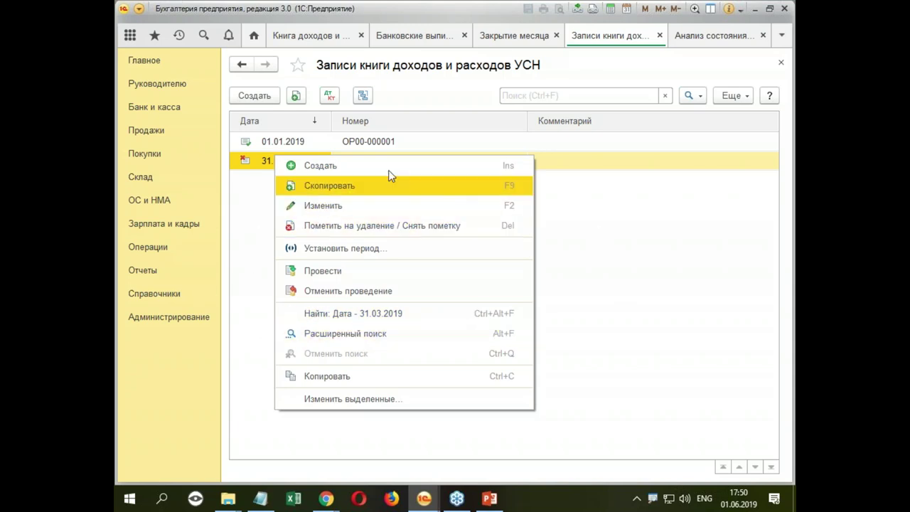
{"action": "left_click", "coordinate": [257, 182]}
{"action": "left_click", "coordinate": [254, 93]}
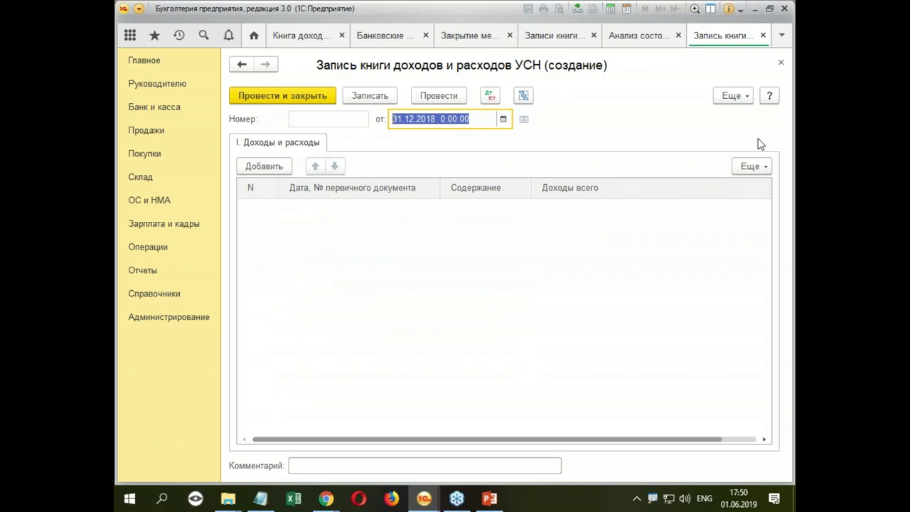
{"action": "type", "text": "31."}
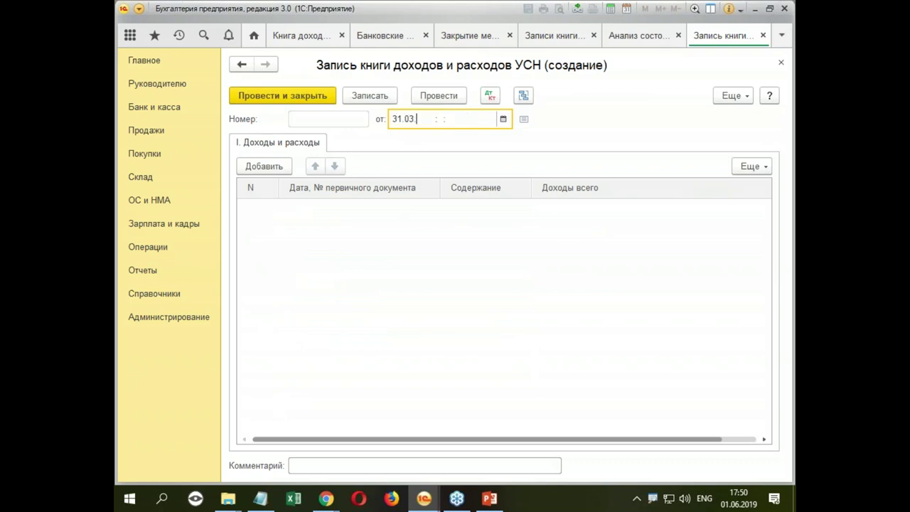
{"action": "type", "text": "03"}
{"action": "key", "text": "Tab"}
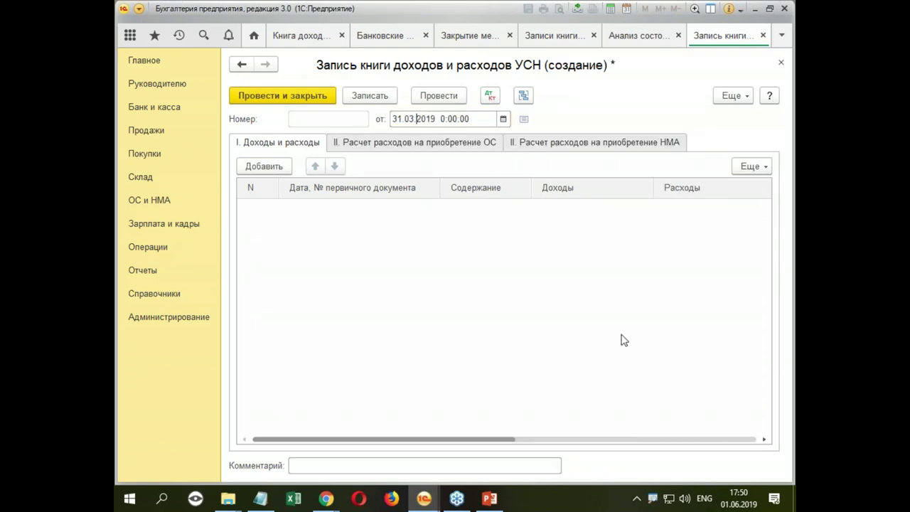
{"action": "left_click", "coordinate": [263, 166]}
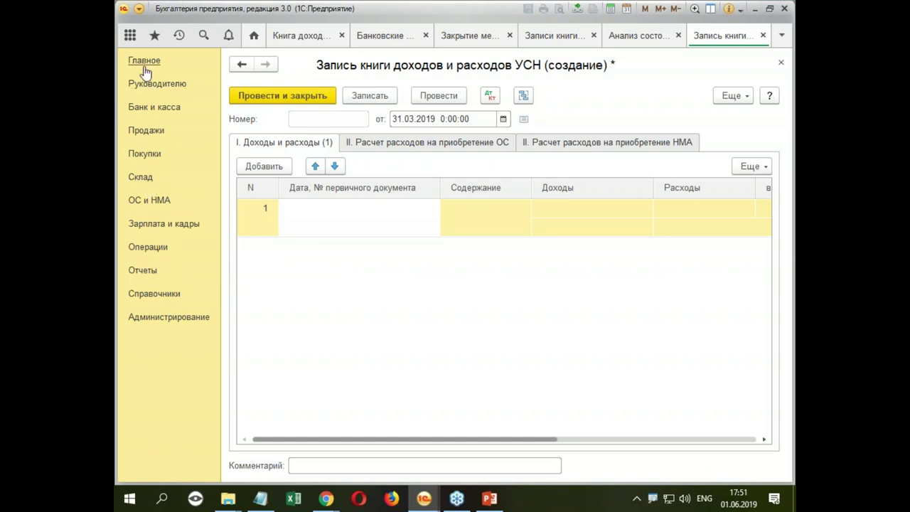
Look up the 28.03.2019 document in the Требования-накладные list, close the list and discard the unsaved book entry.
{"action": "left_click", "coordinate": [139, 177]}
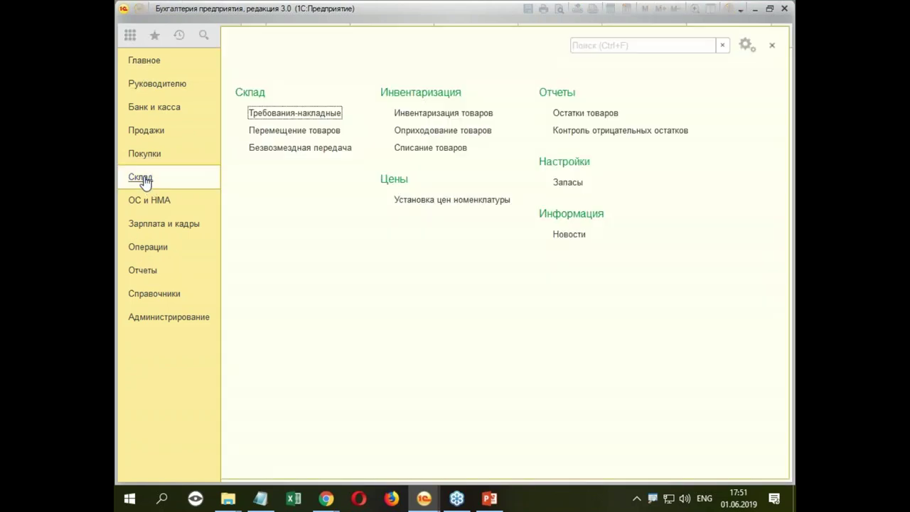
{"action": "left_click", "coordinate": [288, 116]}
{"action": "left_click", "coordinate": [401, 242]}
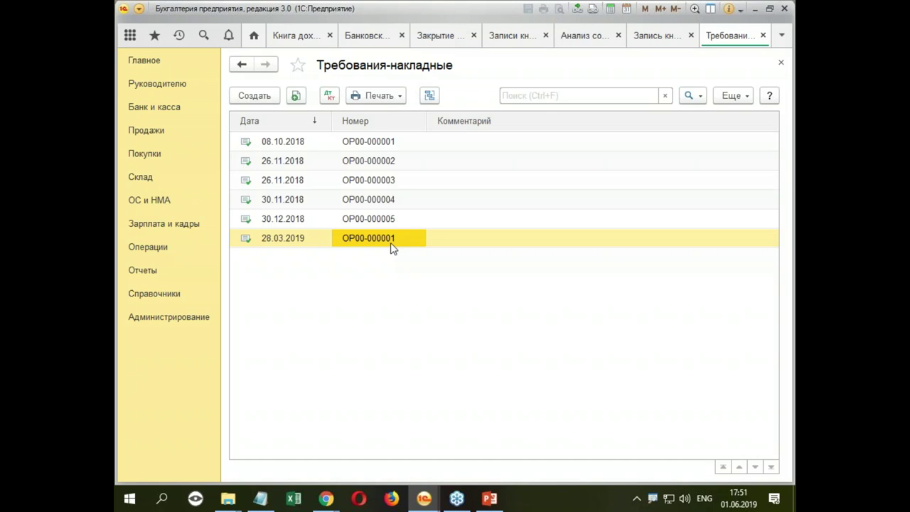
{"action": "left_click", "coordinate": [780, 61]}
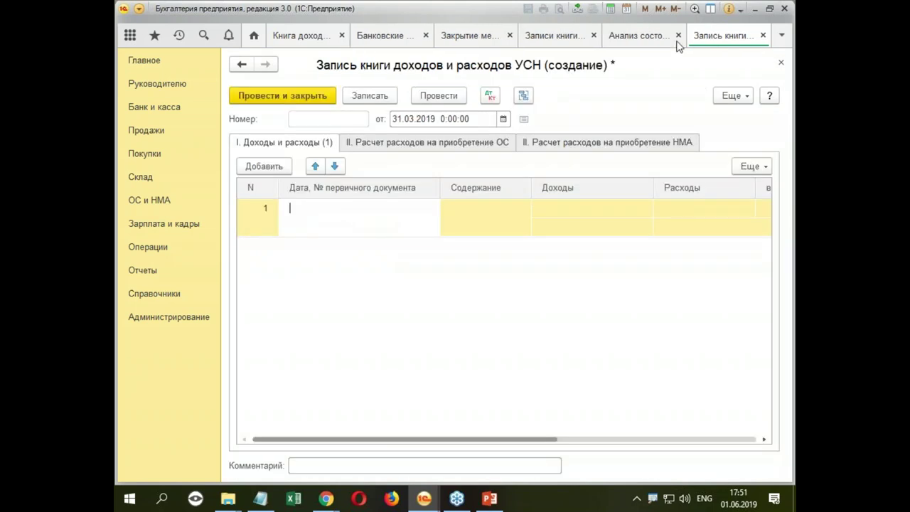
{"action": "left_click", "coordinate": [781, 66]}
{"action": "left_click", "coordinate": [471, 260]}
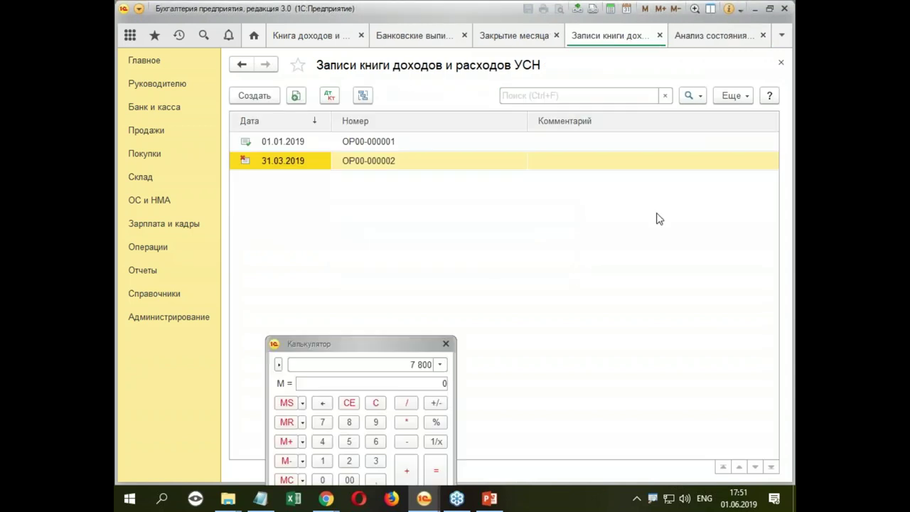
Remove the deletion mark from the УСН book entry dated 31.03.2019 and open that entry.
{"action": "left_click", "coordinate": [402, 165]}
{"action": "right_click", "coordinate": [386, 165]}
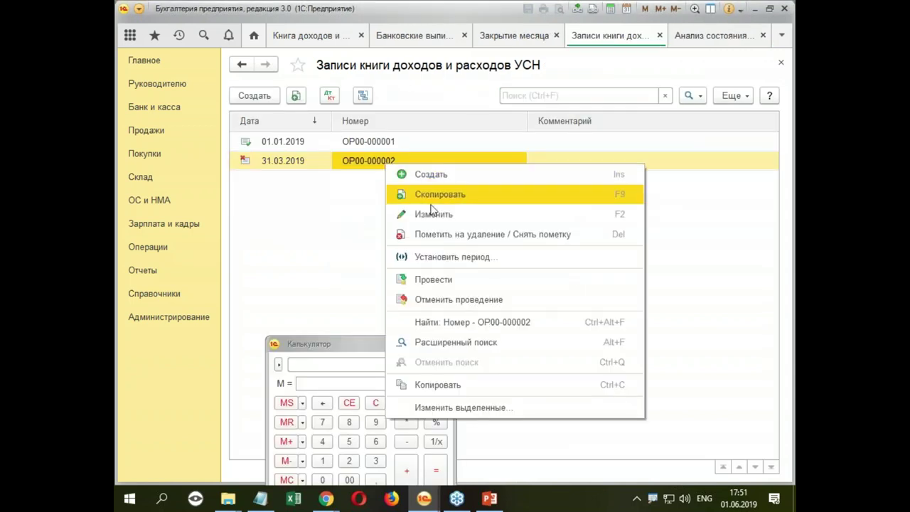
{"action": "left_click", "coordinate": [477, 234]}
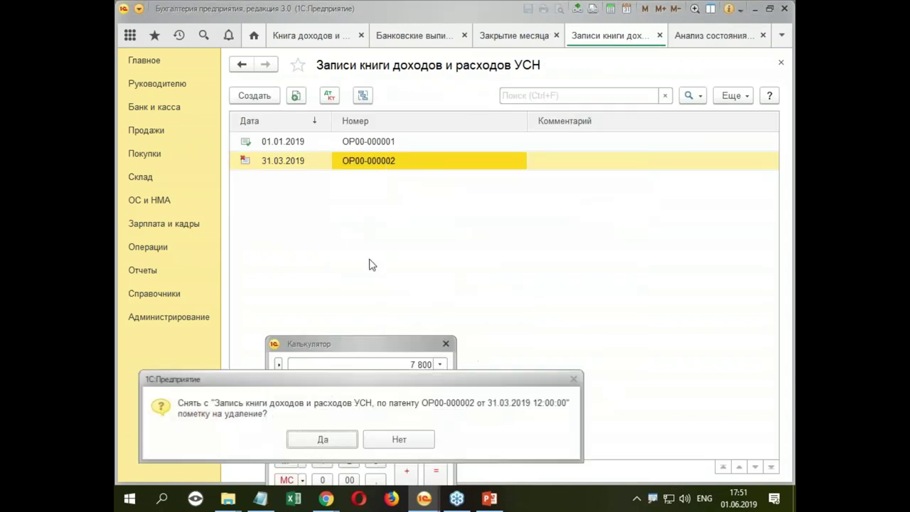
{"action": "left_click", "coordinate": [322, 438]}
{"action": "double_click", "coordinate": [284, 163]}
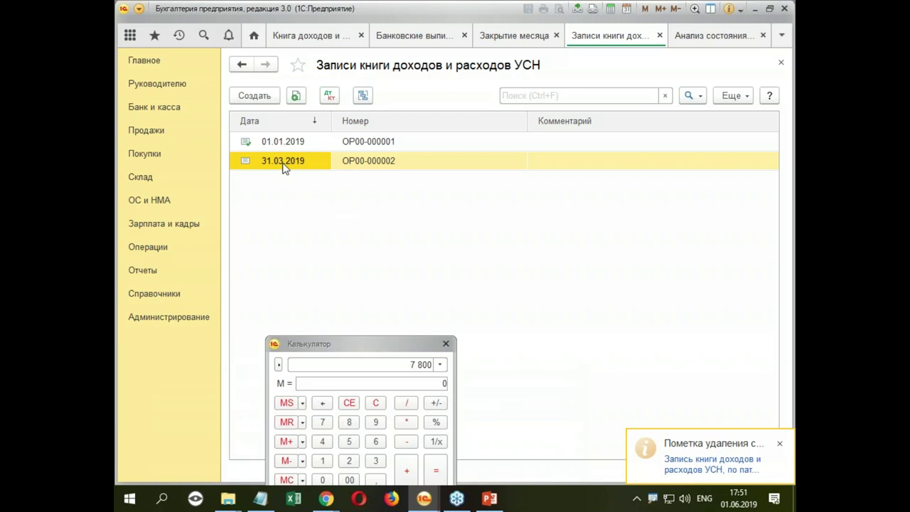
Set the expense amount of the advertising correction row to 7800.
{"action": "left_click", "coordinate": [298, 212]}
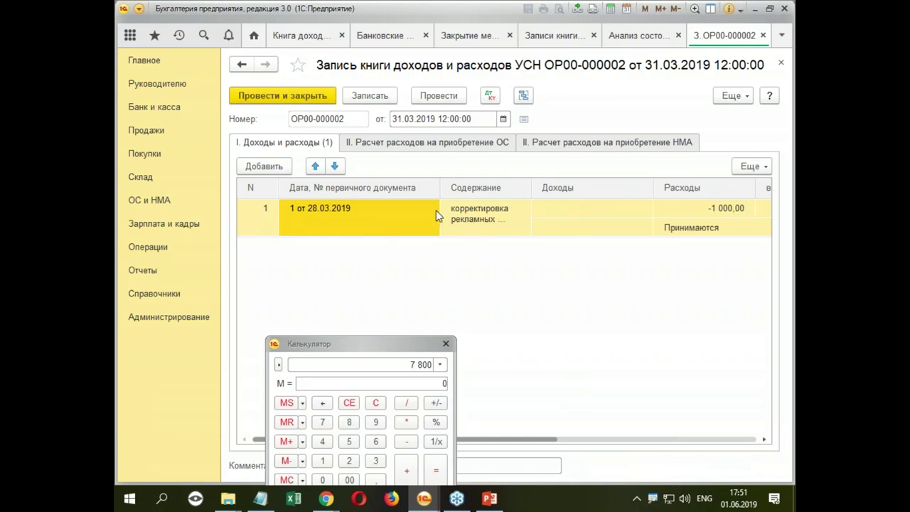
{"action": "left_click", "coordinate": [496, 218]}
{"action": "left_click", "coordinate": [497, 221]}
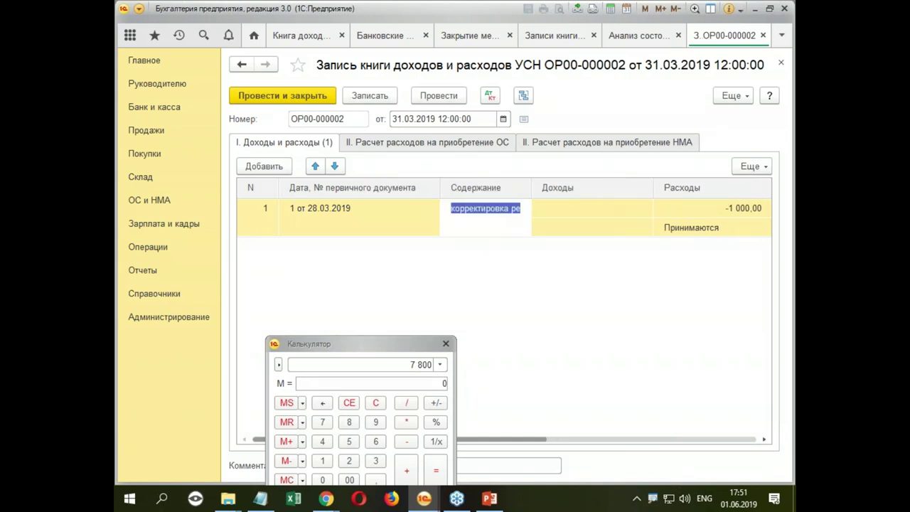
{"action": "left_click_drag", "start_coordinate": [518, 441], "coordinate": [575, 446]}
{"action": "left_click", "coordinate": [479, 211]}
{"action": "left_click", "coordinate": [479, 211]}
{"action": "type", "text": "7800"}
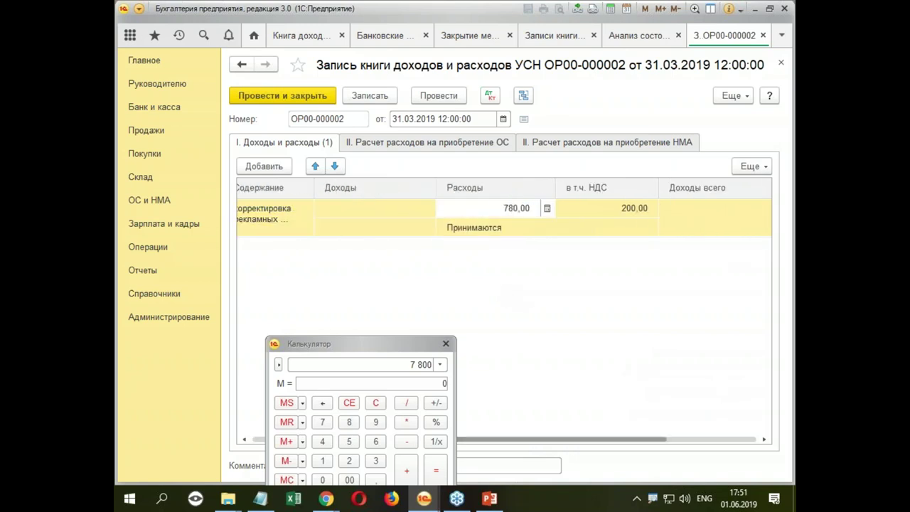
{"action": "key", "text": "Return"}
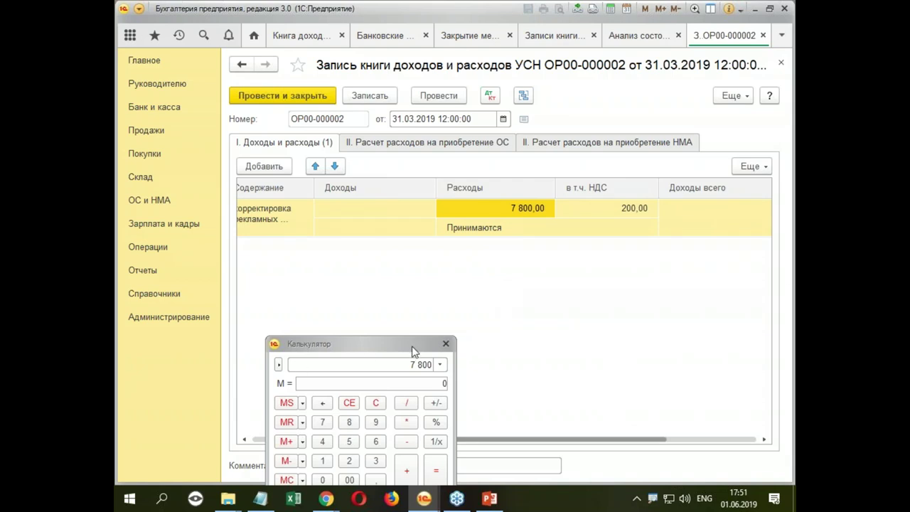
Set the VAT included in the advertising correction row's expense to 0.
{"action": "left_click", "coordinate": [602, 208]}
{"action": "left_click", "coordinate": [601, 208]}
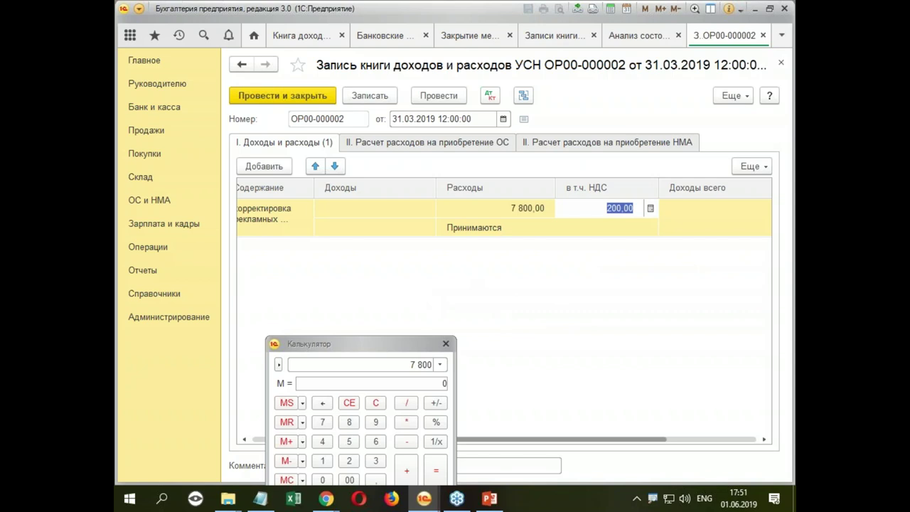
{"action": "type", "text": "0"}
{"action": "key", "text": "Return"}
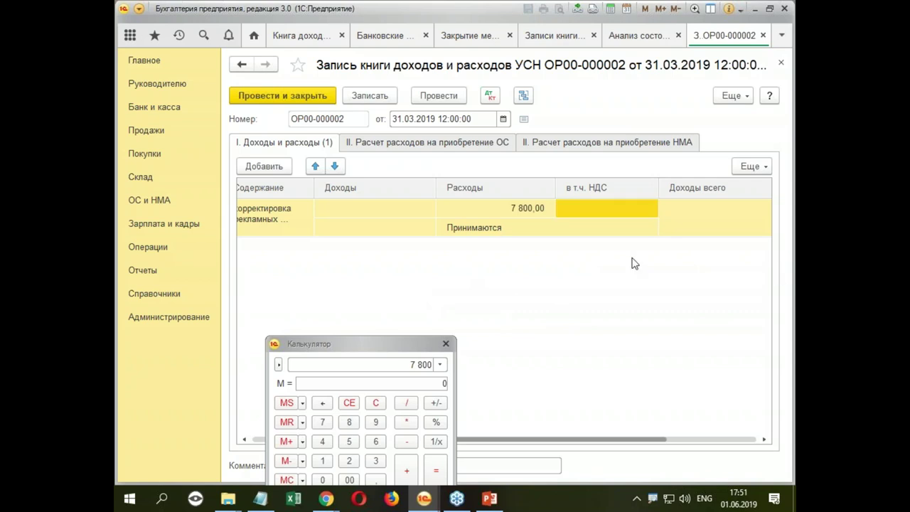
Move the calculator off the entry form and add a second row to the income and expenses table.
{"action": "right_click", "coordinate": [491, 223]}
{"action": "left_click", "coordinate": [349, 264]}
{"action": "left_click_drag", "start_coordinate": [434, 343], "coordinate": [183, 369]}
{"action": "left_click_drag", "start_coordinate": [395, 441], "coordinate": [276, 441]}
{"action": "left_click", "coordinate": [248, 165]}
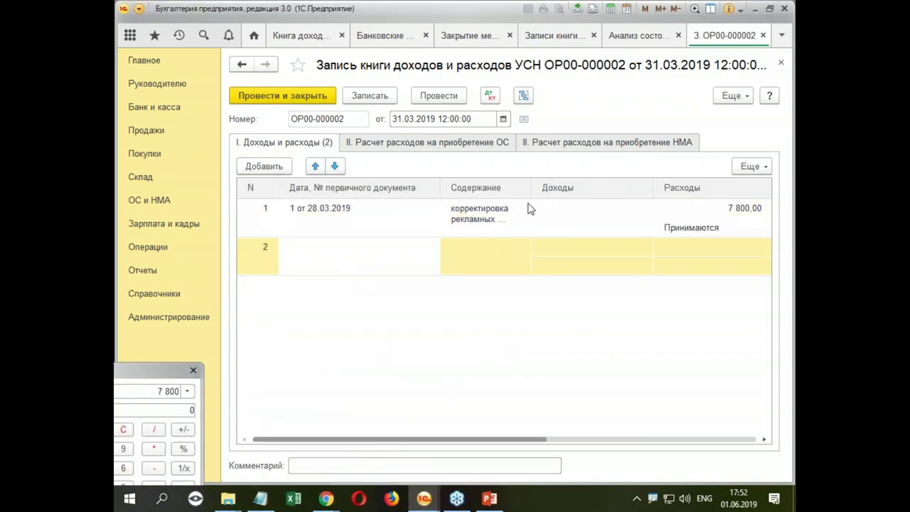
Copy the primary document reference "1 от 28.03.2019" from the first row into the second row.
{"action": "left_click", "coordinate": [396, 206]}
{"action": "double_click", "coordinate": [378, 218]}
{"action": "key", "text": "shift+Home"}
{"action": "right_click", "coordinate": [348, 210]}
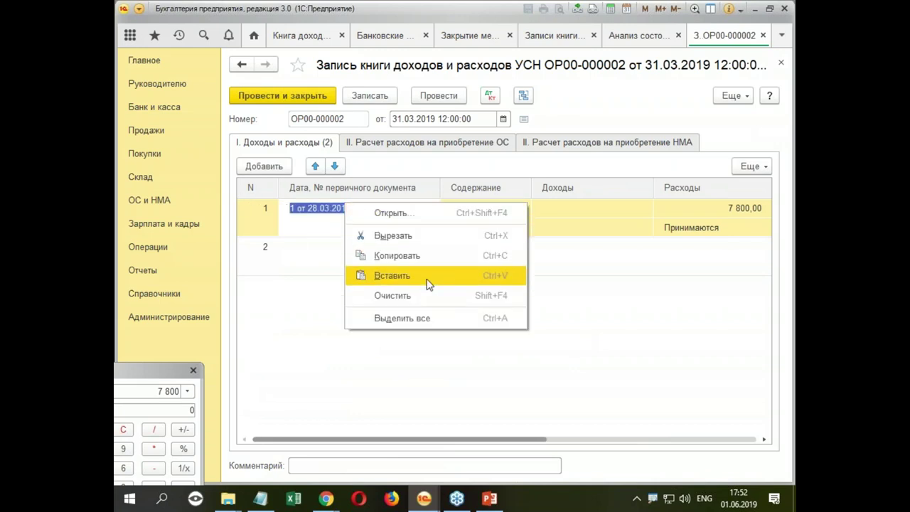
{"action": "left_click", "coordinate": [359, 254]}
{"action": "left_click", "coordinate": [307, 255]}
{"action": "left_click", "coordinate": [306, 254]}
{"action": "right_click", "coordinate": [306, 254]}
{"action": "left_click", "coordinate": [402, 329]}
Copy the advertising correction description from the first row into the second row's Содержание field.
{"action": "left_click", "coordinate": [456, 245]}
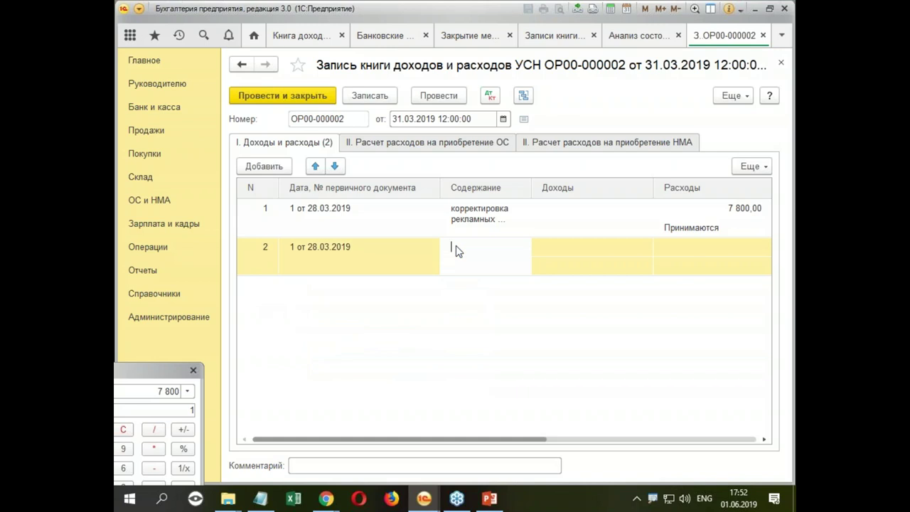
{"action": "double_click", "coordinate": [487, 216]}
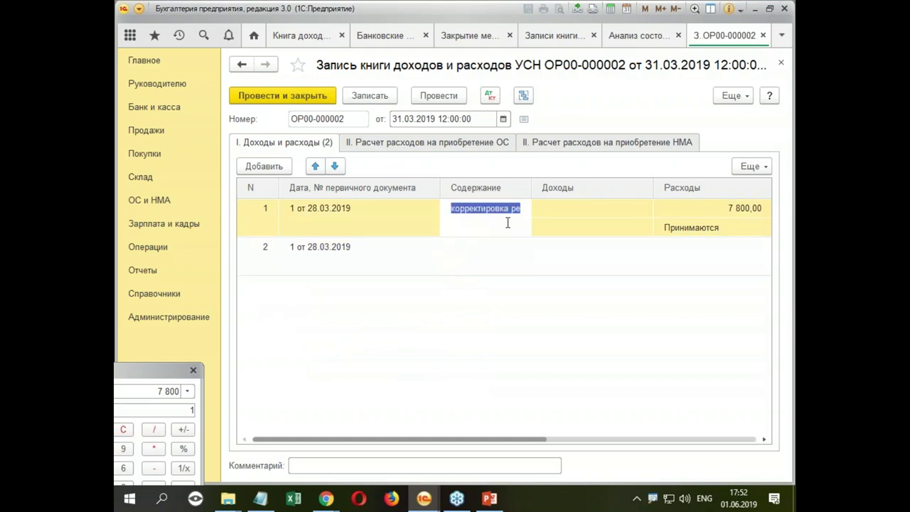
{"action": "right_click", "coordinate": [508, 222]}
{"action": "left_click", "coordinate": [542, 262]}
{"action": "left_click", "coordinate": [461, 257]}
{"action": "left_click", "coordinate": [461, 255]}
{"action": "right_click", "coordinate": [461, 256]}
{"action": "left_click", "coordinate": [516, 325]}
Enter 7800 as the second row's expense amount and leave its VAT field empty.
{"action": "left_click_drag", "start_coordinate": [545, 440], "coordinate": [668, 441]}
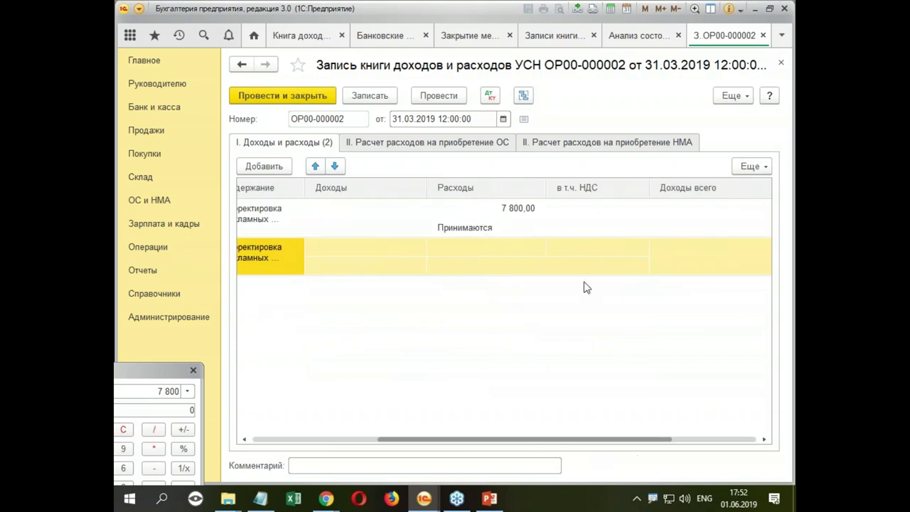
{"action": "double_click", "coordinate": [504, 256]}
{"action": "type", "text": "780"}
{"action": "key", "text": "Return"}
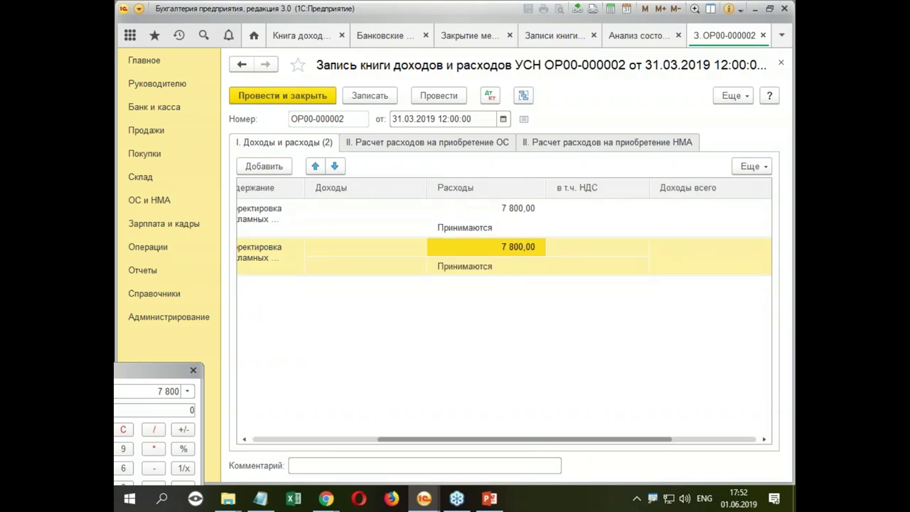
{"action": "left_click", "coordinate": [614, 250]}
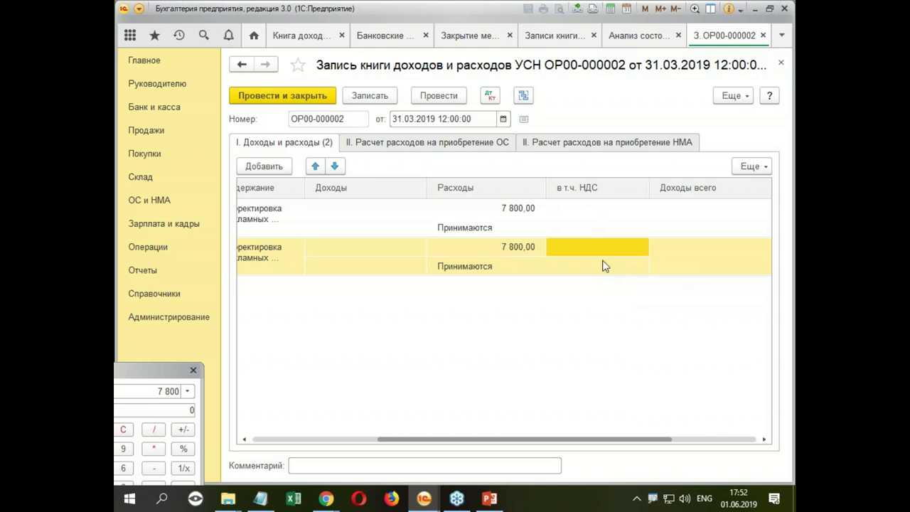
Delete the first row of the income and expenses table.
{"action": "left_click", "coordinate": [483, 217]}
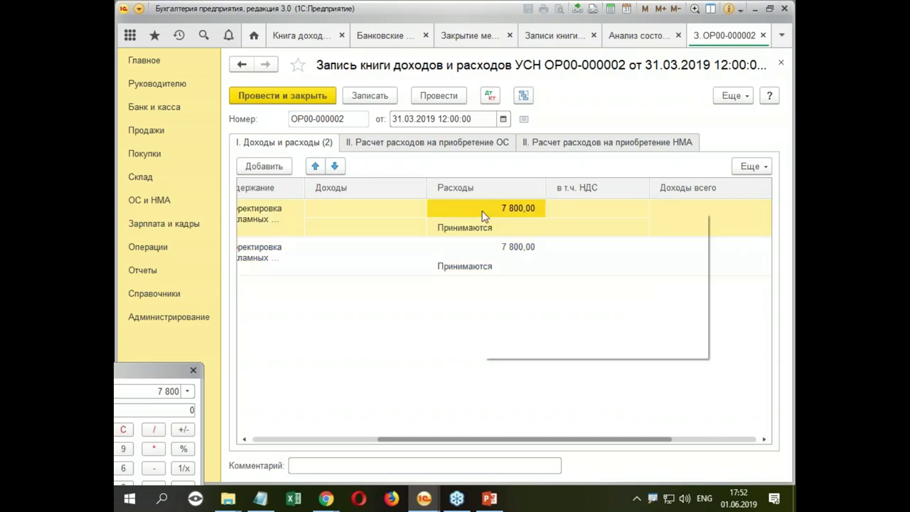
{"action": "right_click", "coordinate": [483, 213]}
{"action": "left_click", "coordinate": [531, 264]}
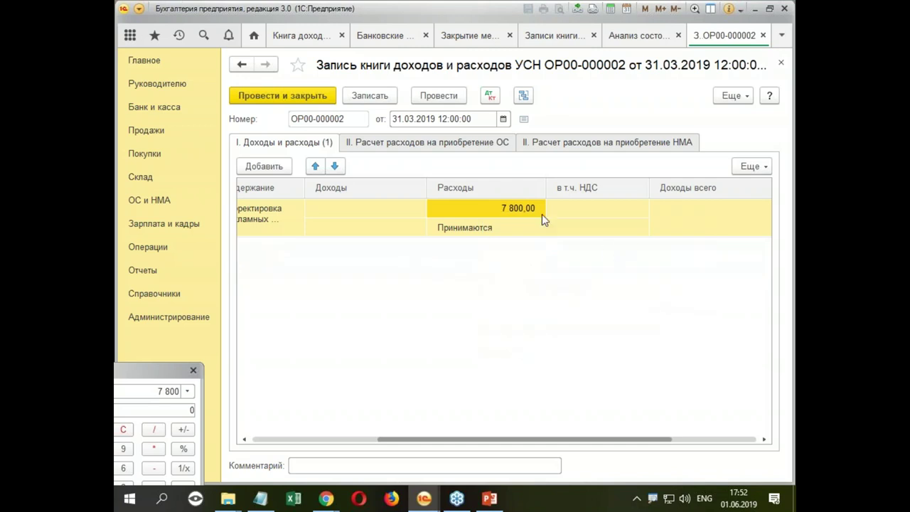
Set the included VAT amount of the advertising correction row to 600.
{"action": "double_click", "coordinate": [594, 221]}
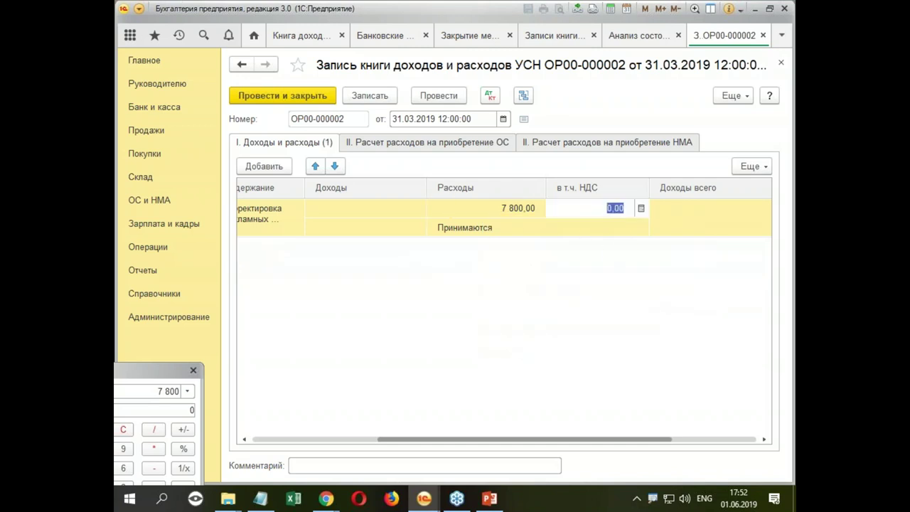
{"action": "type", "text": "6"}
{"action": "key", "text": "Return"}
{"action": "left_click_drag", "start_coordinate": [599, 439], "coordinate": [688, 434]}
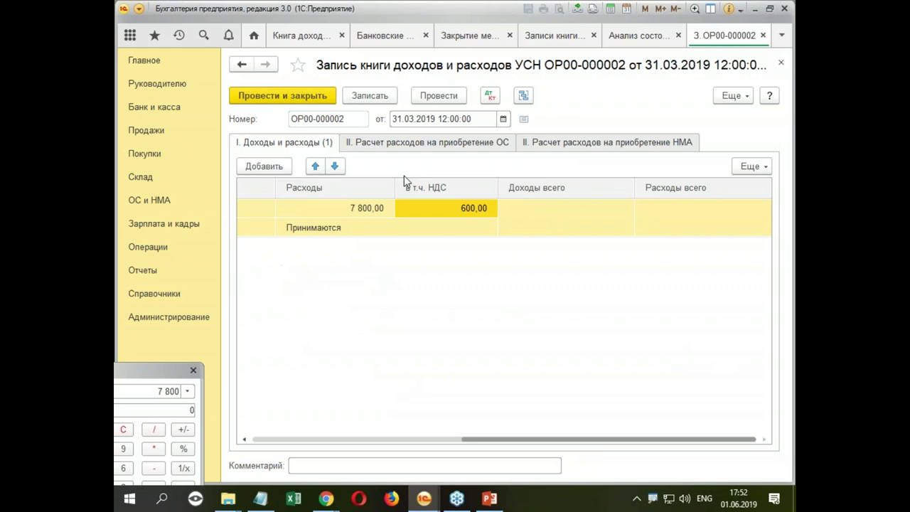
Post the 31.03.2019 income and expense record and review its register movements.
{"action": "left_click", "coordinate": [490, 95]}
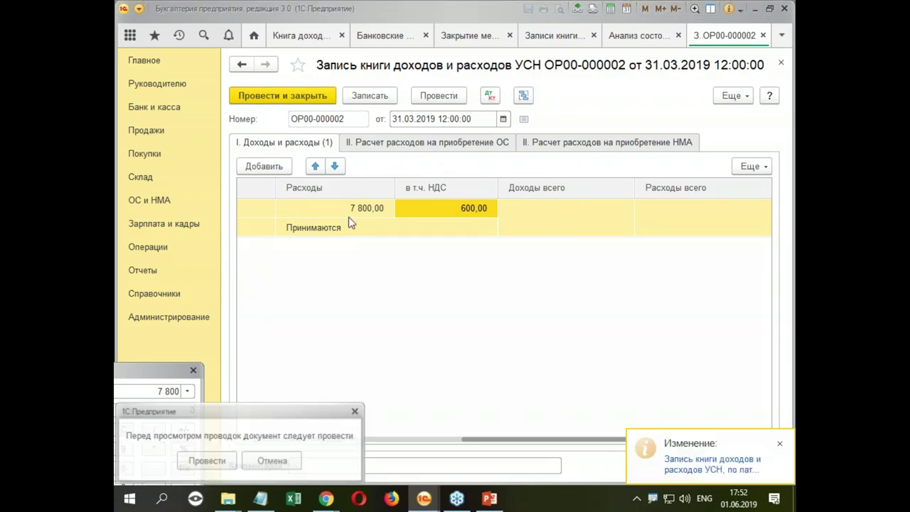
{"action": "left_click", "coordinate": [214, 462]}
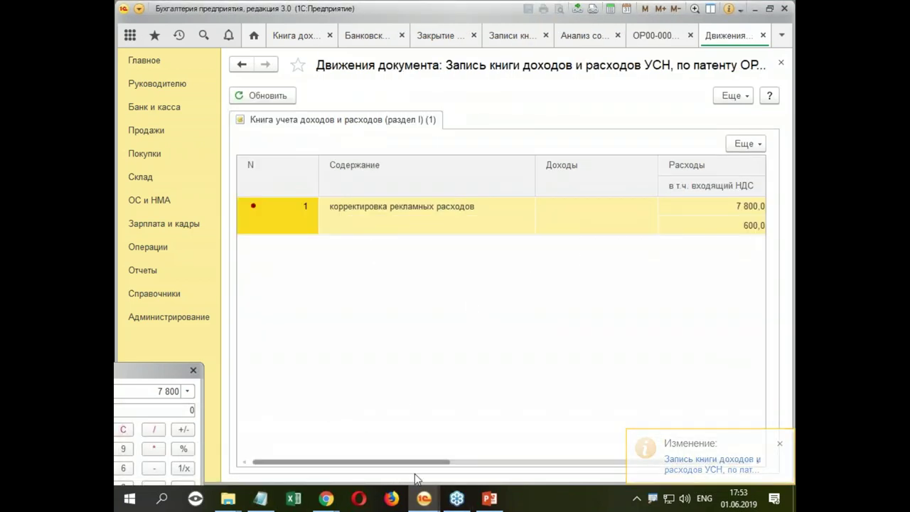
{"action": "left_click_drag", "start_coordinate": [417, 462], "coordinate": [504, 467]}
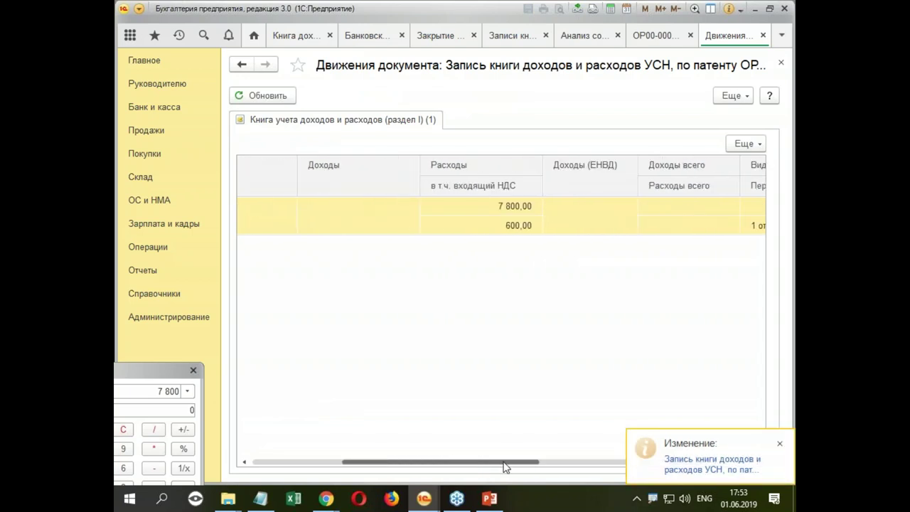
{"action": "left_click", "coordinate": [781, 63]}
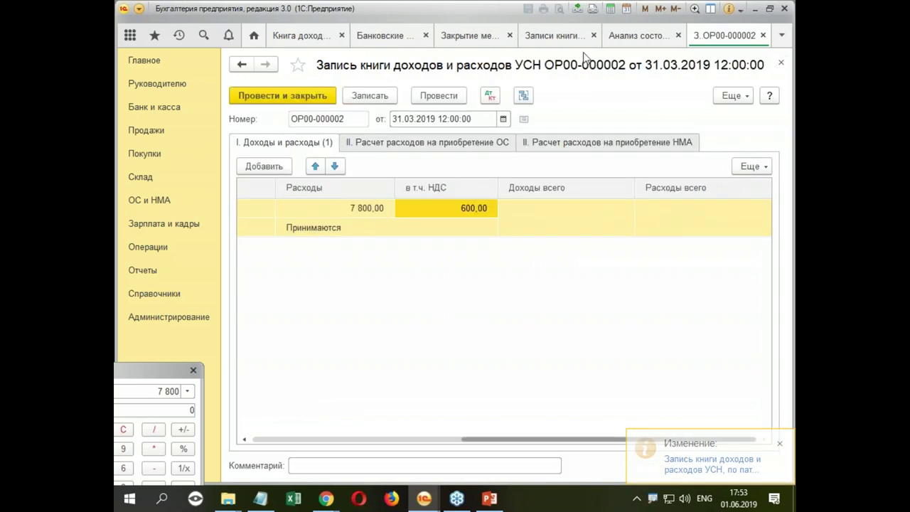
Regenerate the Q1 2019 income and expense book and check the advertising correction amounts together with the expense total.
{"action": "left_click", "coordinate": [466, 38]}
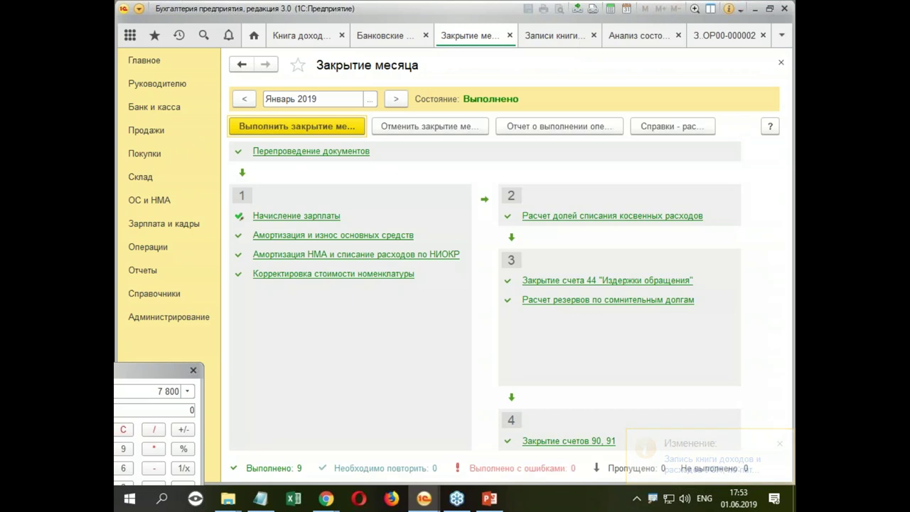
{"action": "key", "text": "ctrl+Tab"}
{"action": "left_click", "coordinate": [321, 37]}
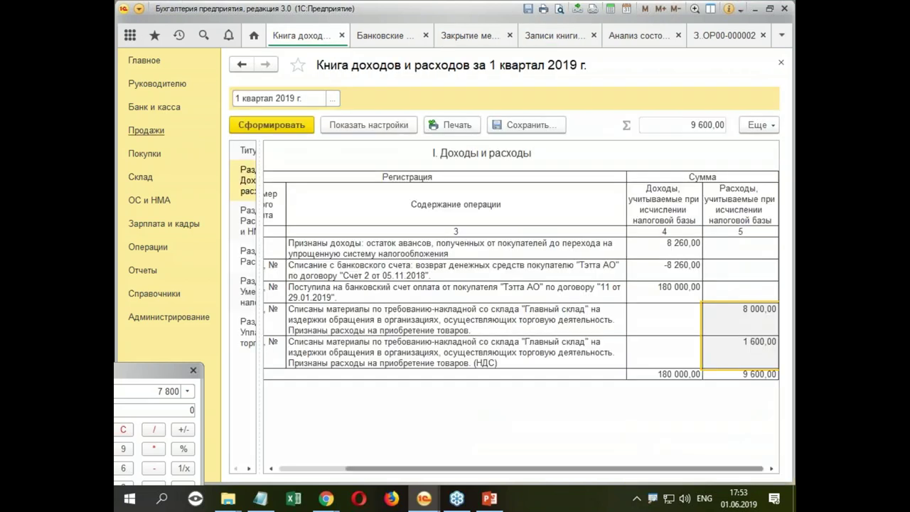
{"action": "left_click", "coordinate": [264, 125]}
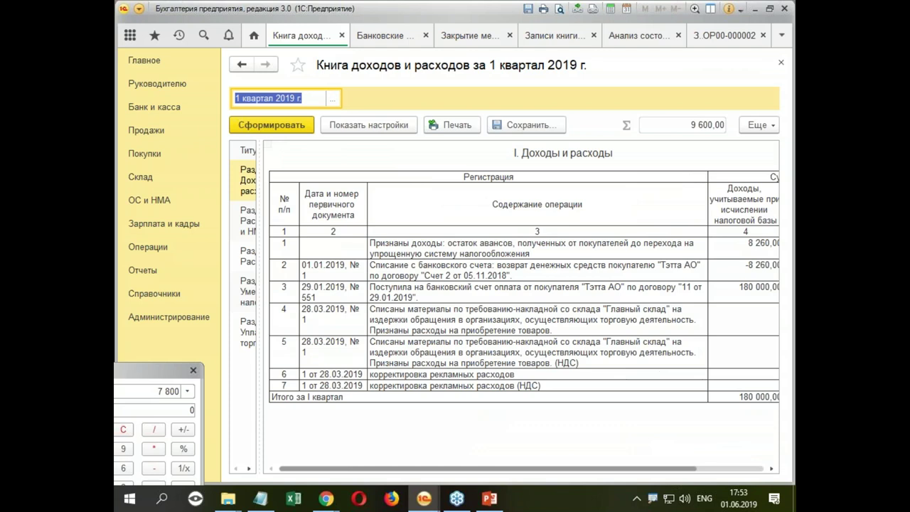
{"action": "left_click_drag", "start_coordinate": [417, 469], "coordinate": [658, 491]}
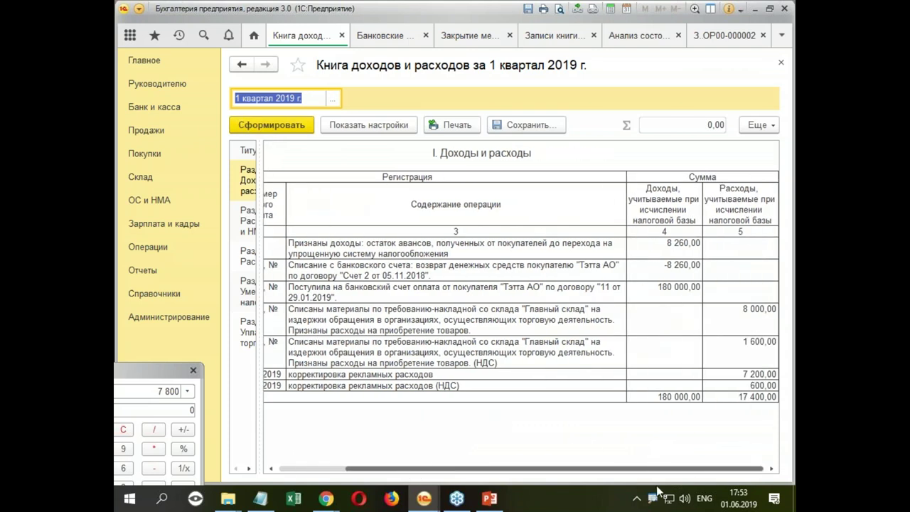
{"action": "left_click_drag", "start_coordinate": [753, 374], "coordinate": [753, 396]}
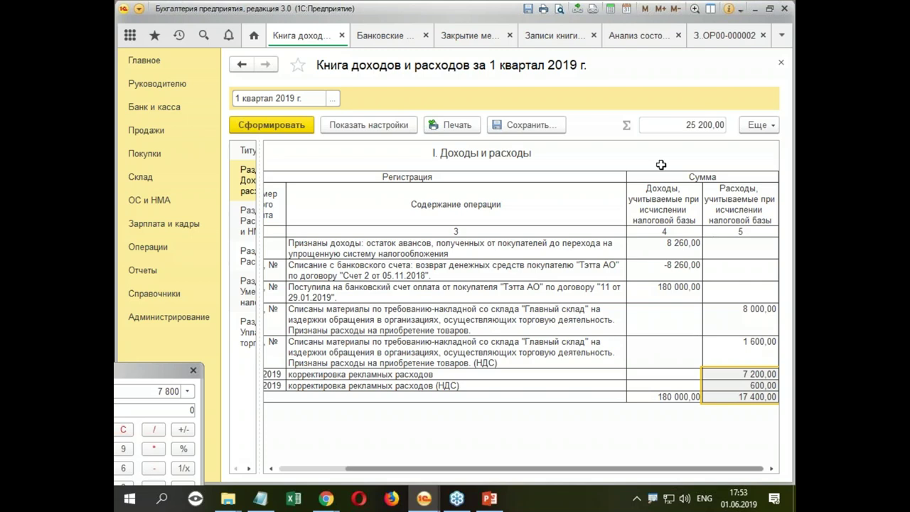
Change the correction row's expenses to -7800 and its VAT to -600 in the already open 31.03.2019 record.
{"action": "left_click", "coordinate": [542, 40]}
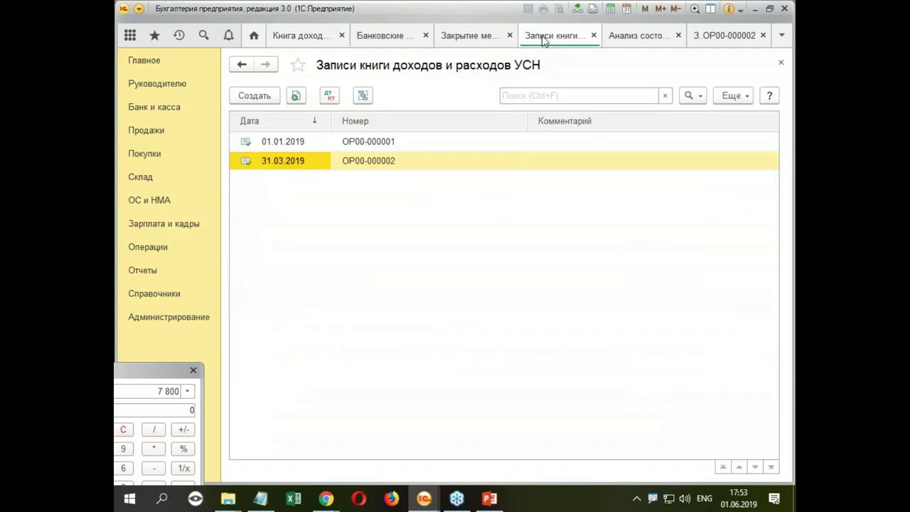
{"action": "left_click", "coordinate": [722, 41]}
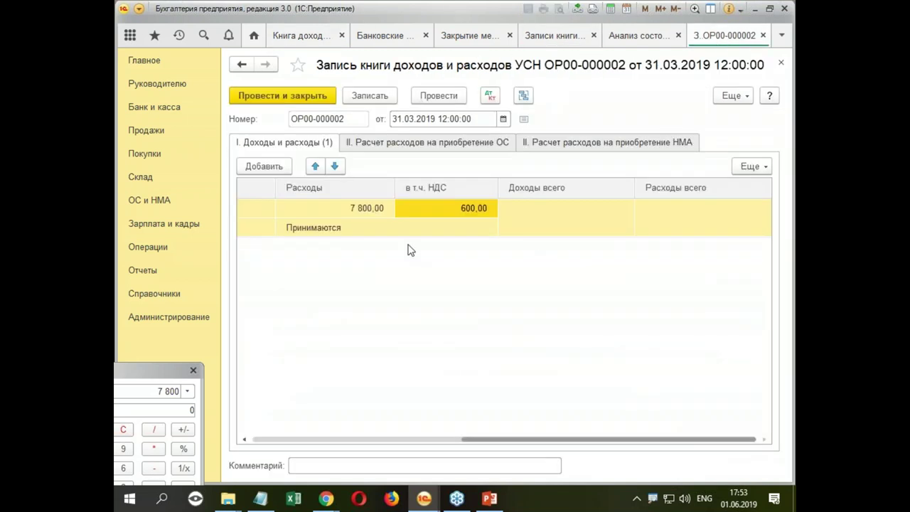
{"action": "double_click", "coordinate": [323, 211]}
{"action": "left_click", "coordinate": [332, 207]}
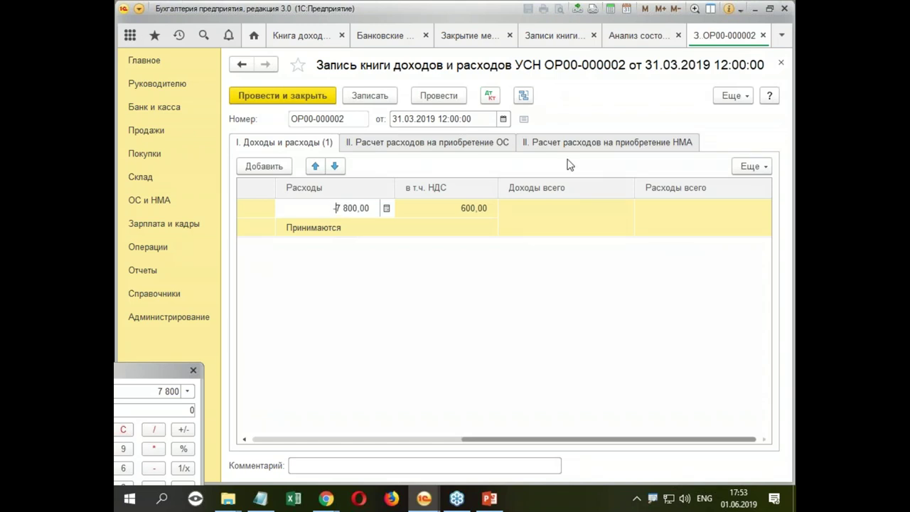
{"action": "type", "text": "-"}
{"action": "key", "text": "Return"}
{"action": "double_click", "coordinate": [456, 216]}
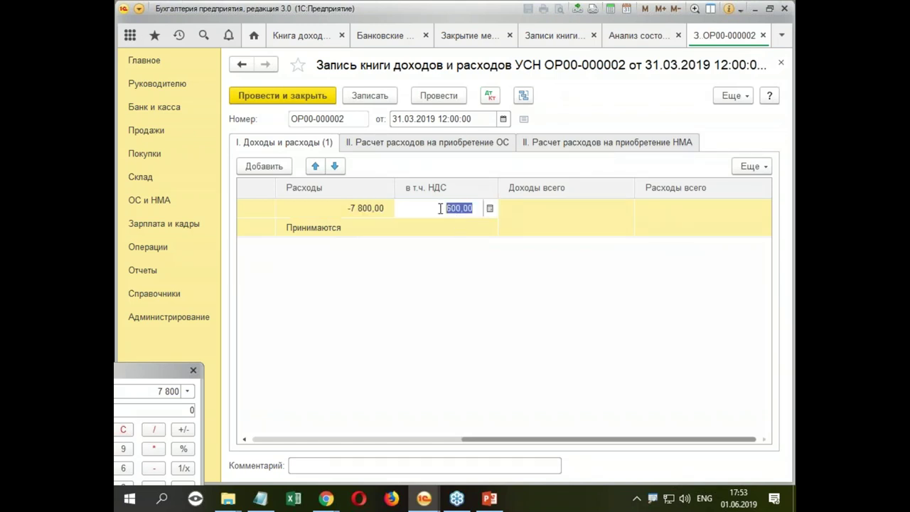
{"action": "left_click", "coordinate": [442, 208]}
{"action": "type", "text": "-"}
{"action": "key", "text": "Return"}
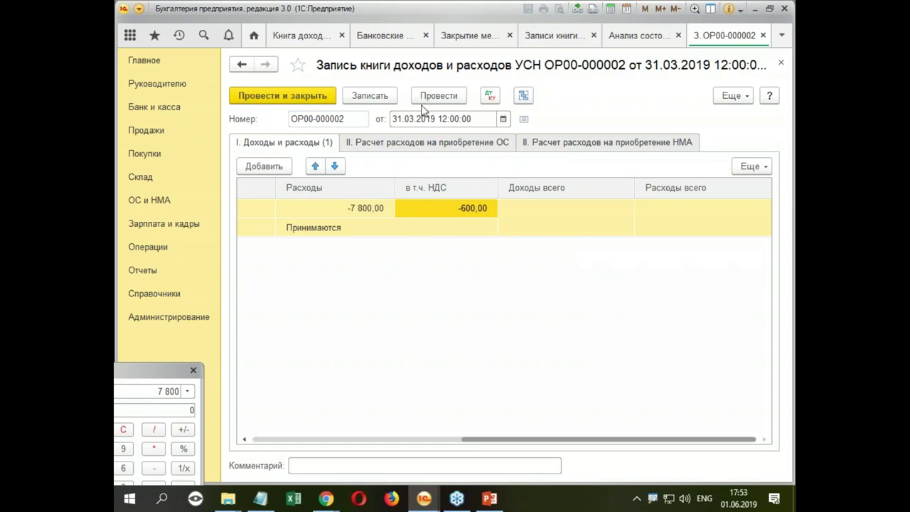
Try to post and save the changed 31.03.2019 record, and close it without saving.
{"action": "left_click", "coordinate": [490, 97]}
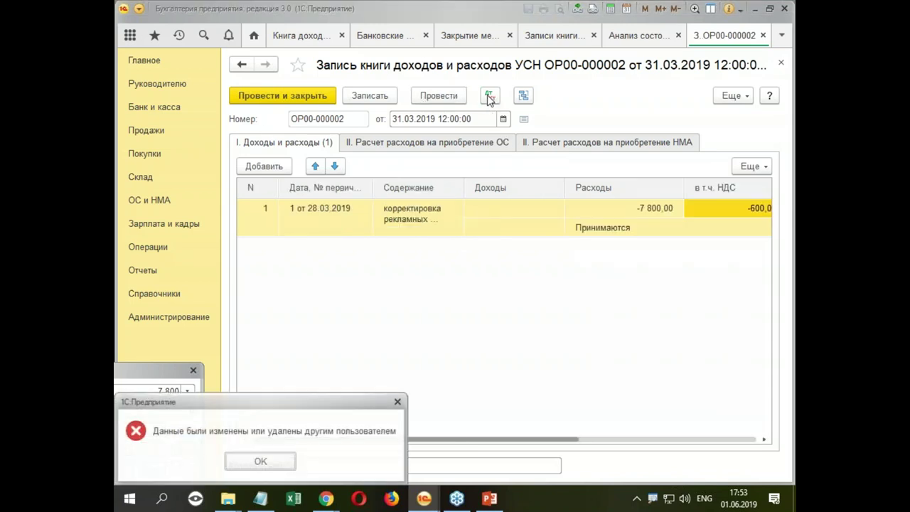
{"action": "left_click", "coordinate": [260, 461]}
{"action": "left_click", "coordinate": [390, 97]}
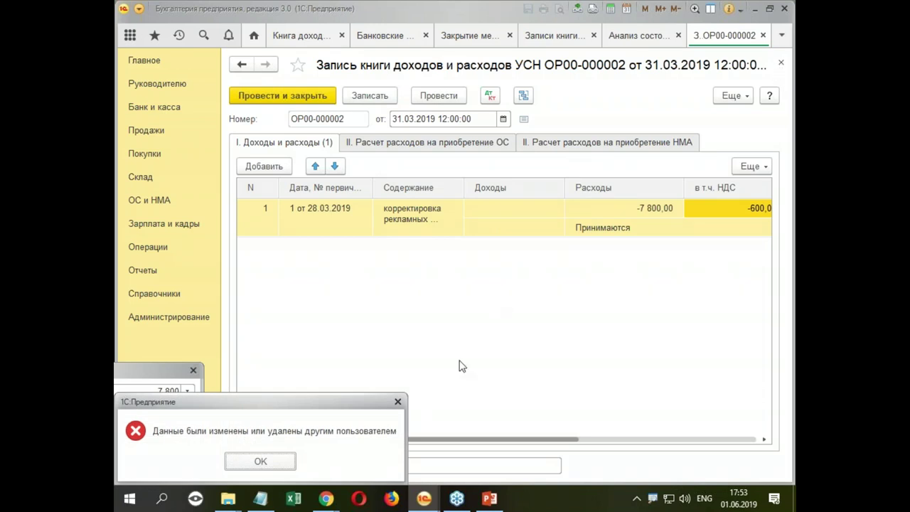
{"action": "left_click", "coordinate": [255, 461]}
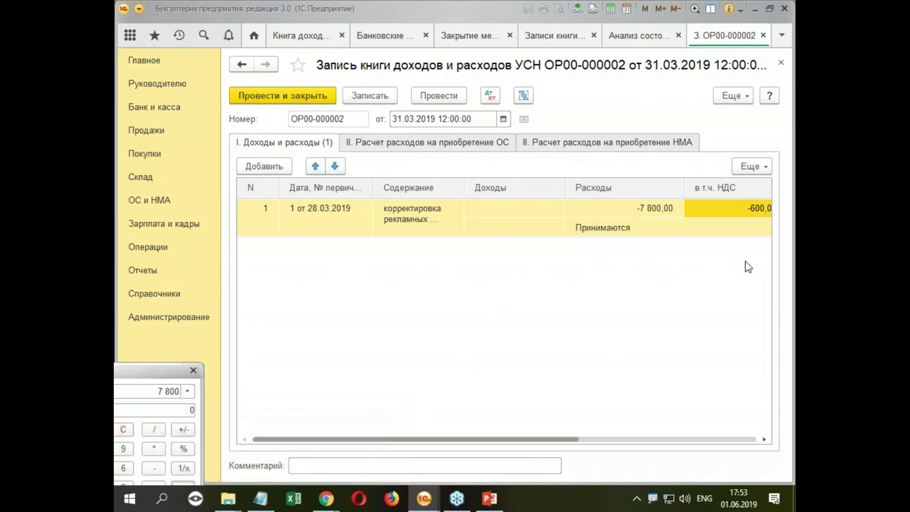
{"action": "left_click", "coordinate": [780, 62]}
{"action": "left_click", "coordinate": [469, 260]}
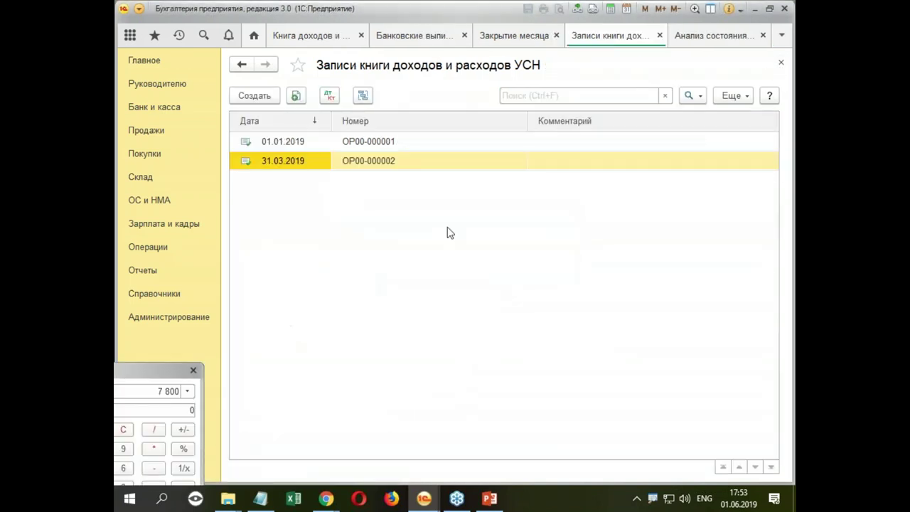
Reopen the 31.03.2019 record, set the correction row's expenses to -7800 and VAT to -600, and post and close it.
{"action": "double_click", "coordinate": [279, 173]}
{"action": "left_click", "coordinate": [628, 208]}
{"action": "left_click", "coordinate": [628, 208]}
{"action": "left_click", "coordinate": [623, 208]}
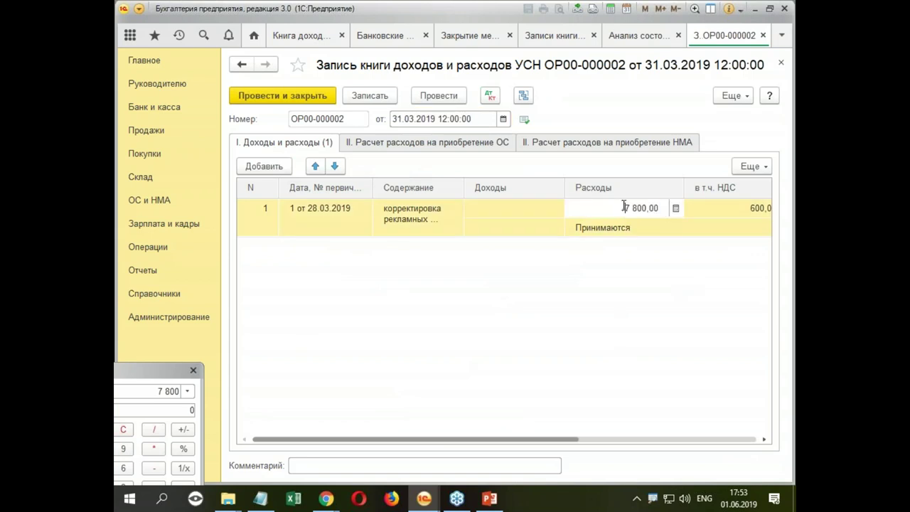
{"action": "type", "text": "-"}
{"action": "double_click", "coordinate": [729, 218]}
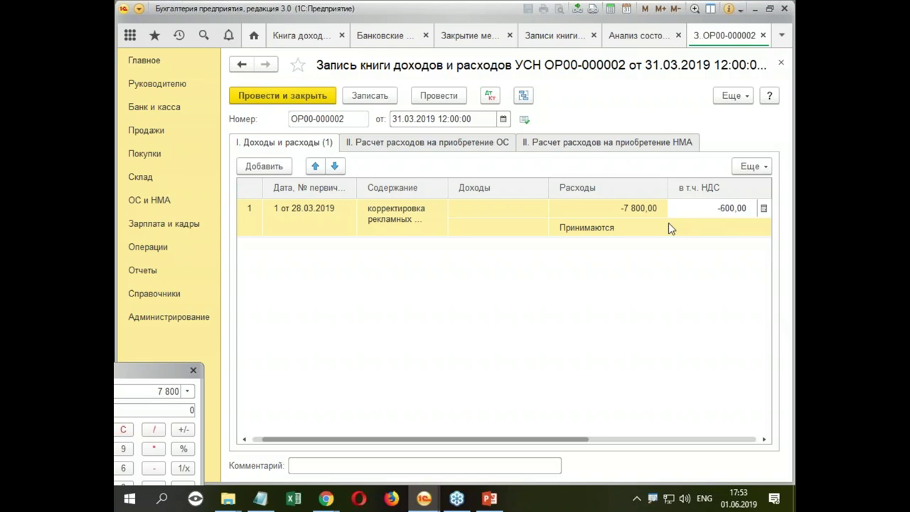
{"action": "left_click", "coordinate": [468, 283]}
{"action": "left_click", "coordinate": [321, 96]}
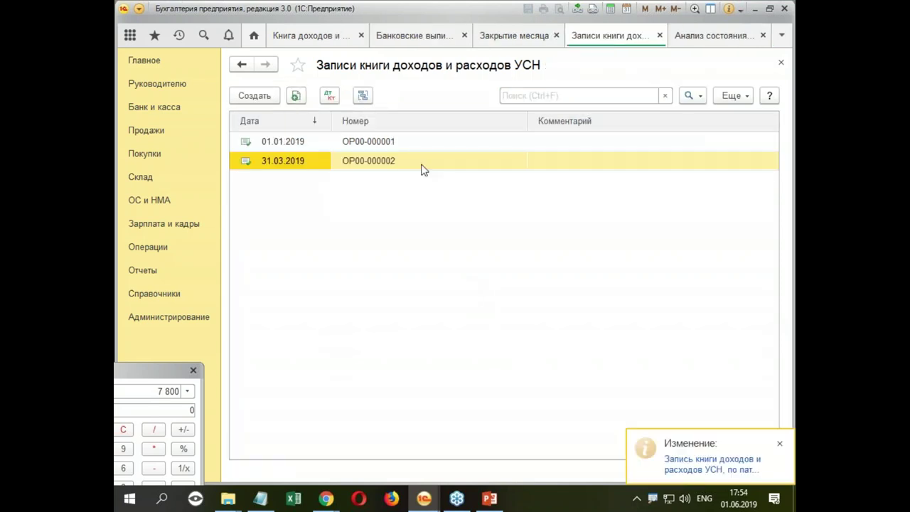
Review the register movements of the 31.03.2019 record and close them.
{"action": "left_click", "coordinate": [329, 97]}
{"action": "left_click_drag", "start_coordinate": [440, 462], "coordinate": [732, 462]}
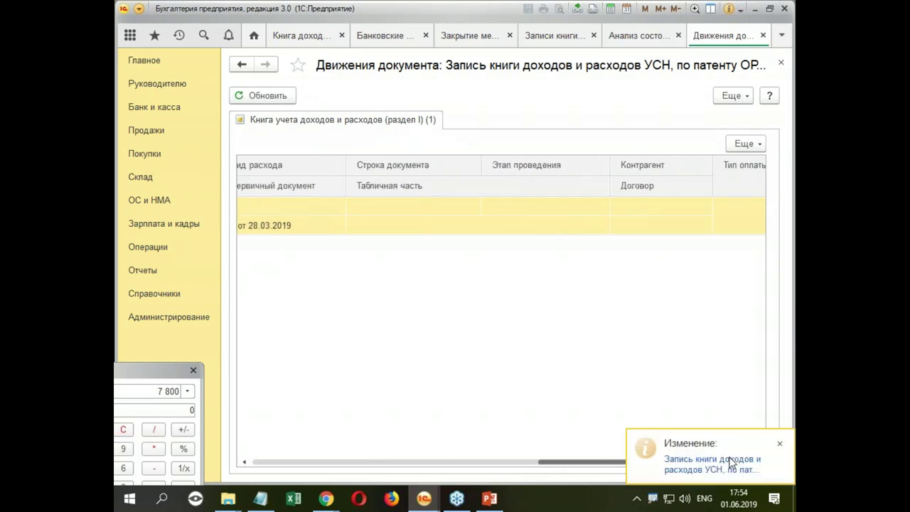
{"action": "left_click", "coordinate": [781, 64]}
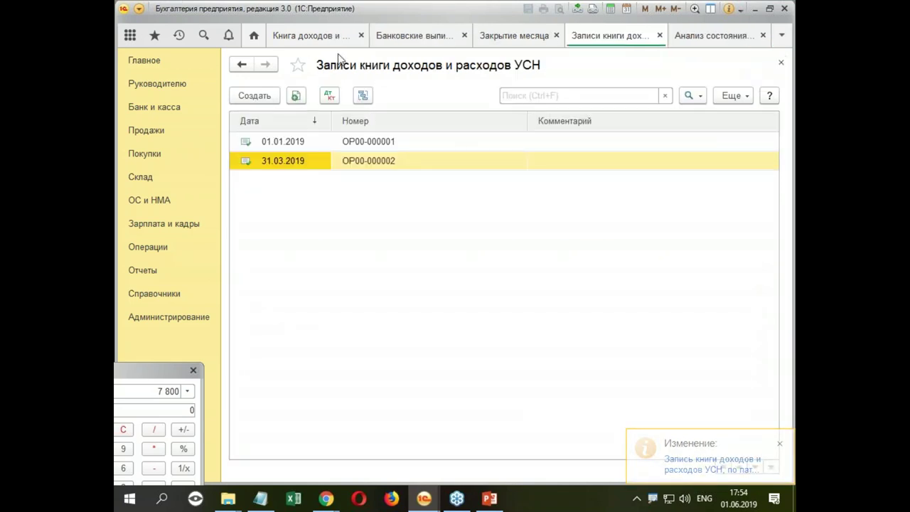
Regenerate the Q1 2019 income and expense book and check the advertising correction lines and the quarter's expense total.
{"action": "left_click", "coordinate": [315, 40]}
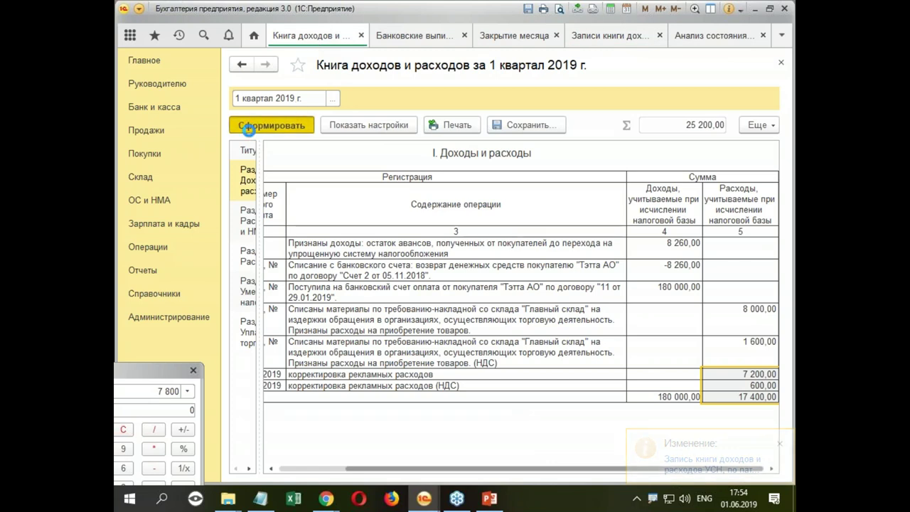
{"action": "left_click", "coordinate": [247, 127]}
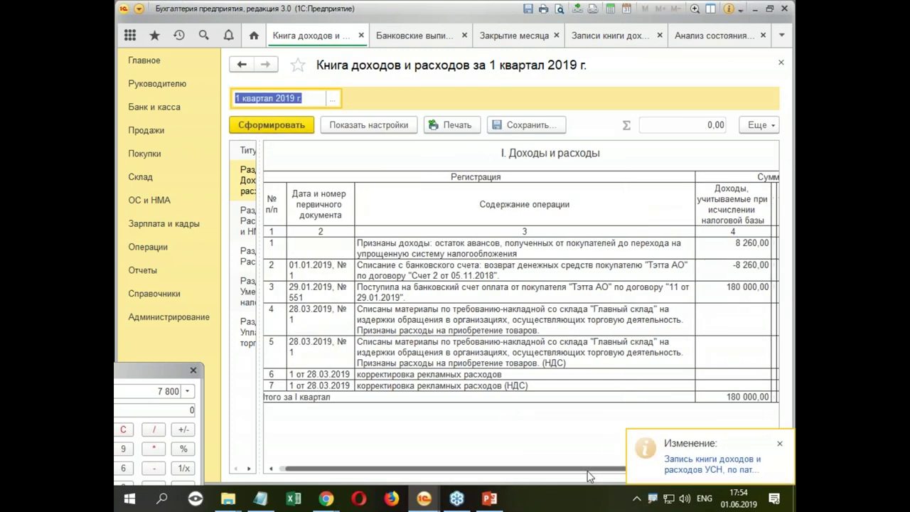
{"action": "left_click", "coordinate": [733, 357]}
{"action": "left_click_drag", "start_coordinate": [734, 358], "coordinate": [735, 376]}
{"action": "left_click", "coordinate": [734, 375]}
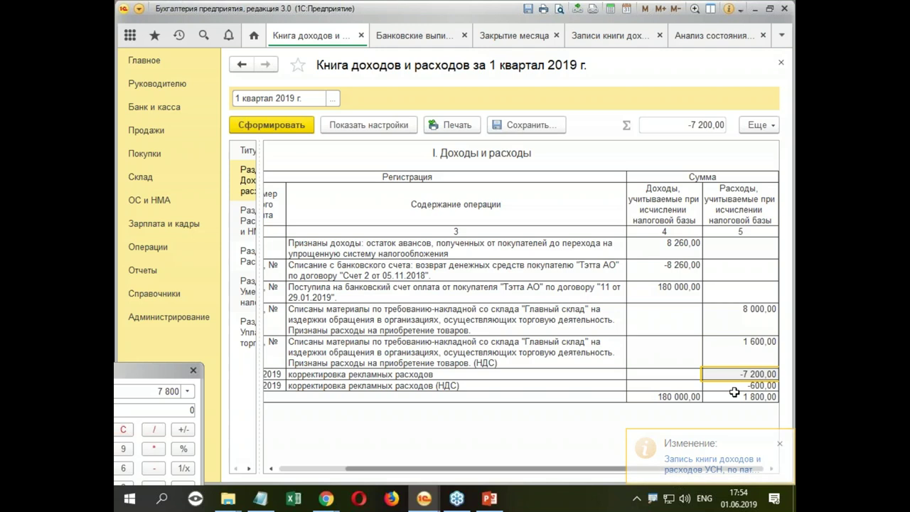
{"action": "left_click", "coordinate": [735, 396]}
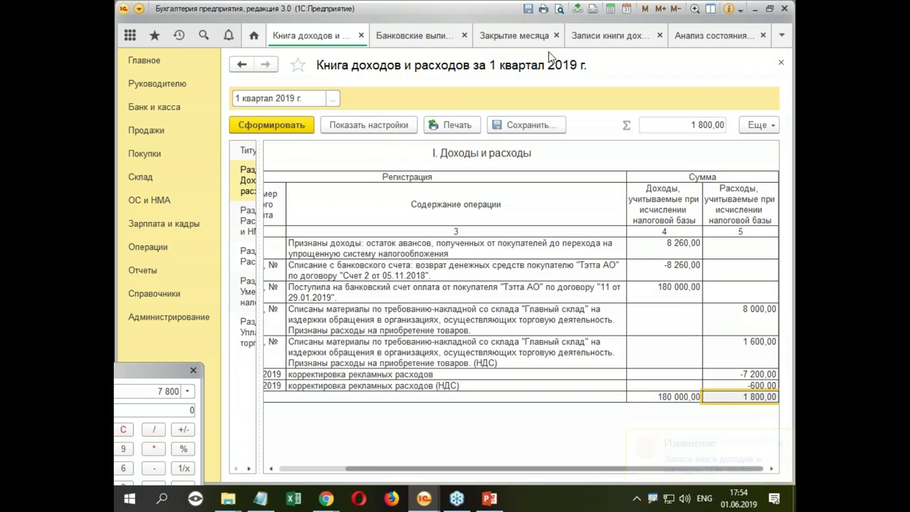
Regenerate the Q1 2019 УСН tax accounting analysis, check its income and expense figures, and close the report.
{"action": "left_click", "coordinate": [723, 39]}
{"action": "left_click", "coordinate": [280, 126]}
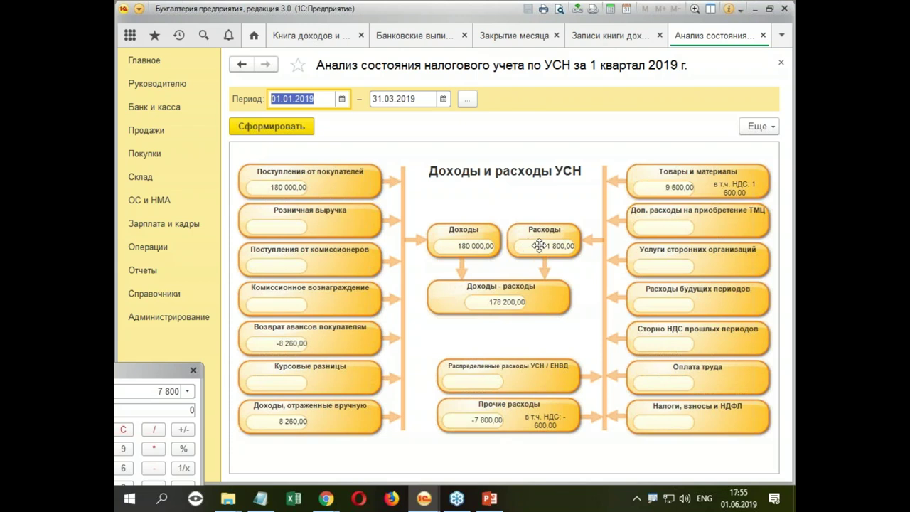
{"action": "left_click", "coordinate": [780, 63]}
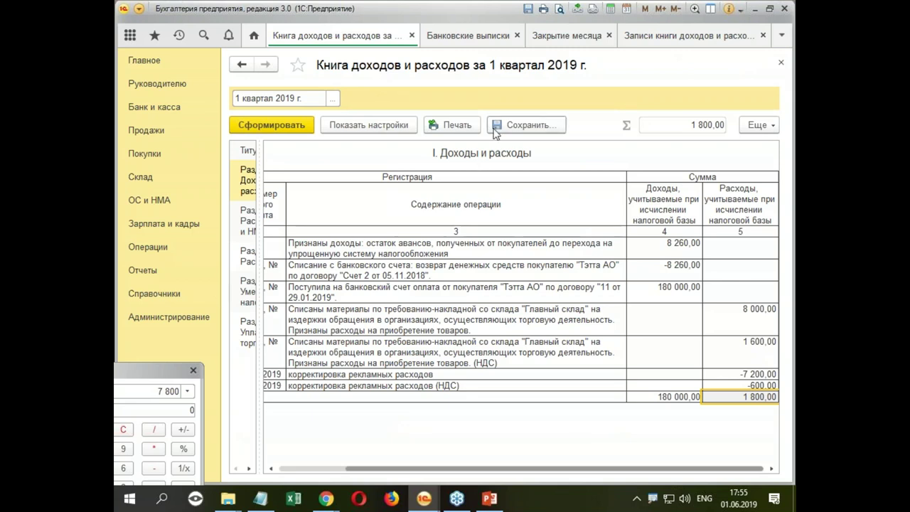
Create a new bank receipt by copying the 29.01.2019 buyer payment, and date it 01.04.2019.
{"action": "left_click", "coordinate": [451, 35]}
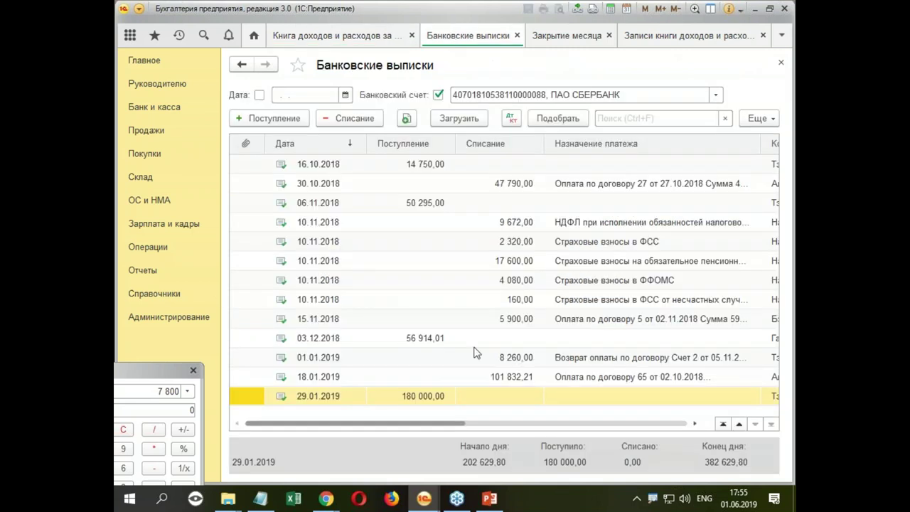
{"action": "right_click", "coordinate": [376, 400]}
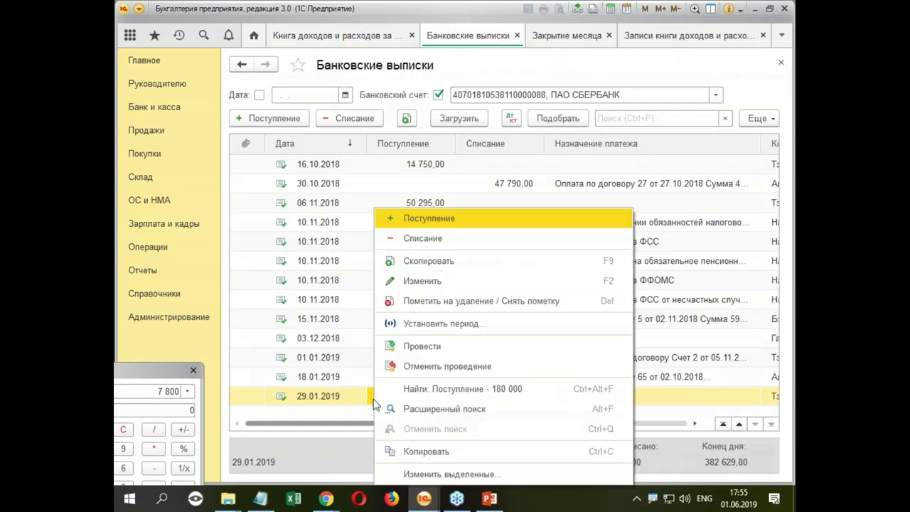
{"action": "left_click", "coordinate": [446, 262]}
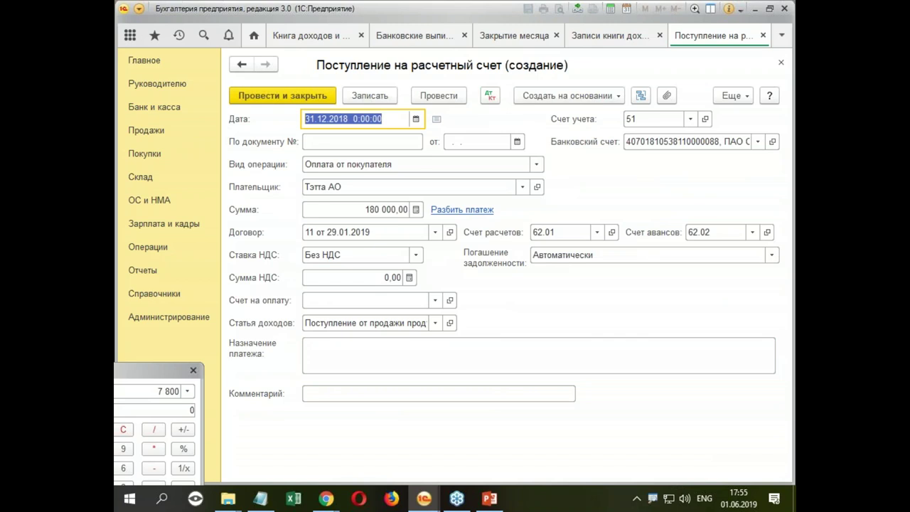
{"action": "type", "text": "01.04."}
{"action": "key", "text": "Tab"}
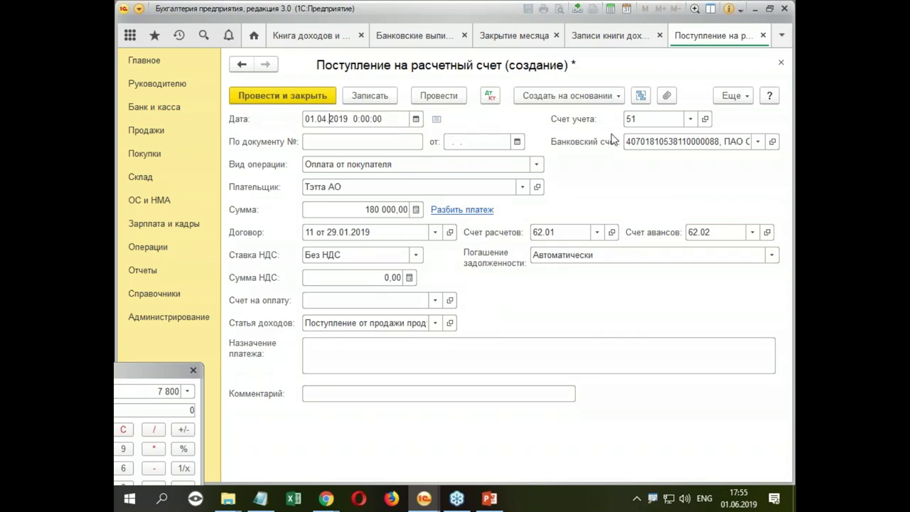
Set the new receipt's amount to 1 800 000,00, then post and close the document.
{"action": "left_click", "coordinate": [359, 209]}
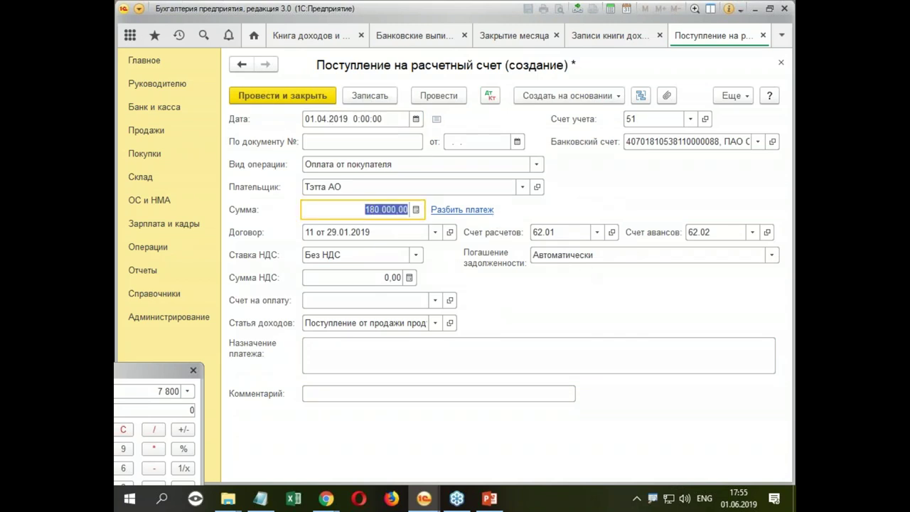
{"action": "left_click", "coordinate": [359, 212]}
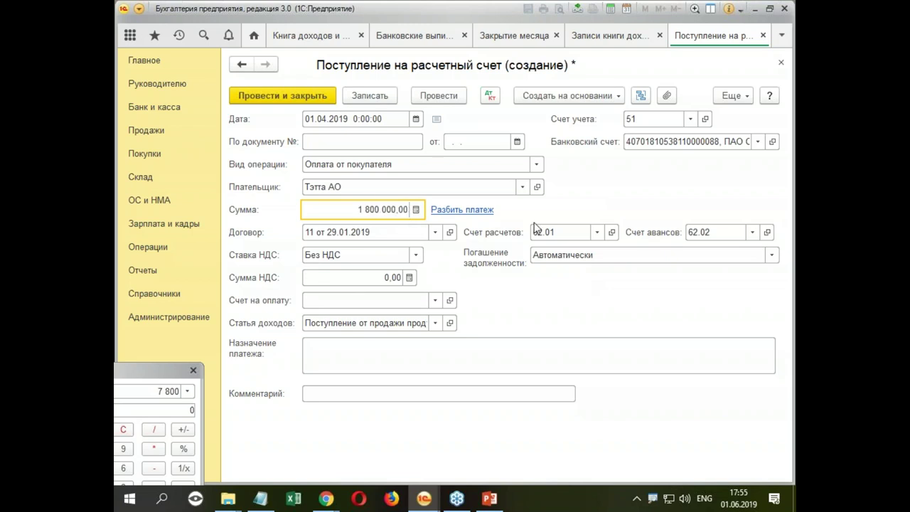
{"action": "key", "text": "Tab"}
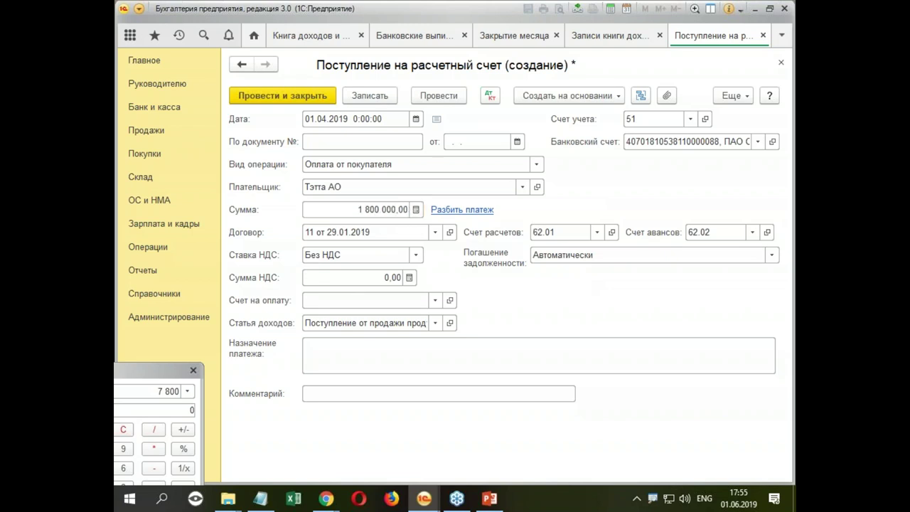
{"action": "left_click", "coordinate": [280, 100]}
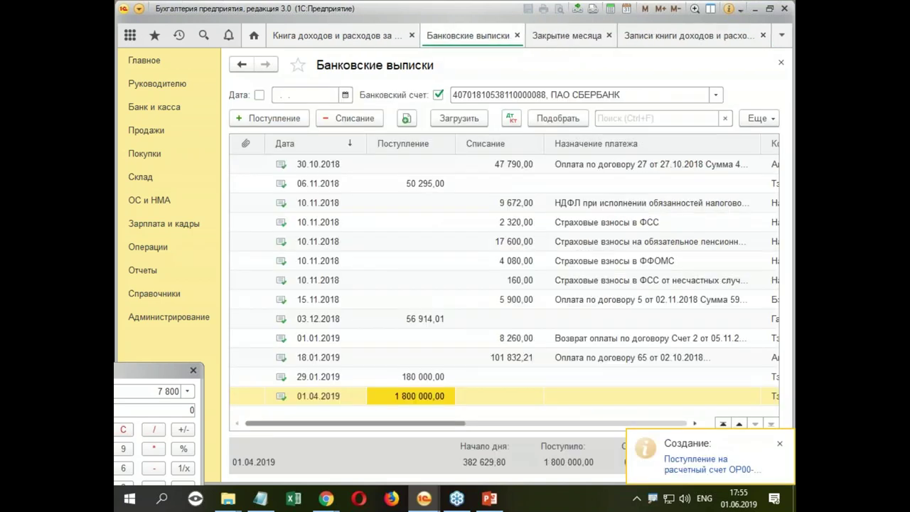
Generate the income and expense book for the first half of 2019 and check its income and expense columns.
{"action": "left_click", "coordinate": [310, 36]}
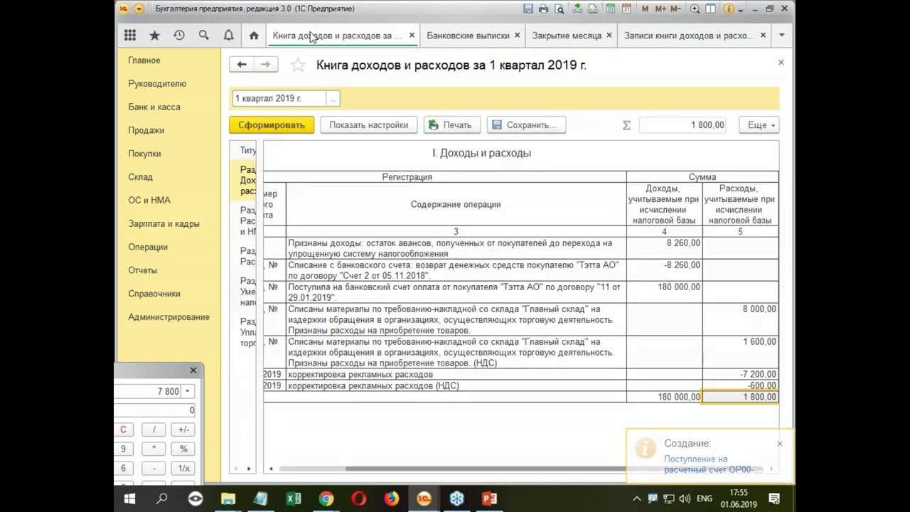
{"action": "left_click", "coordinate": [332, 98]}
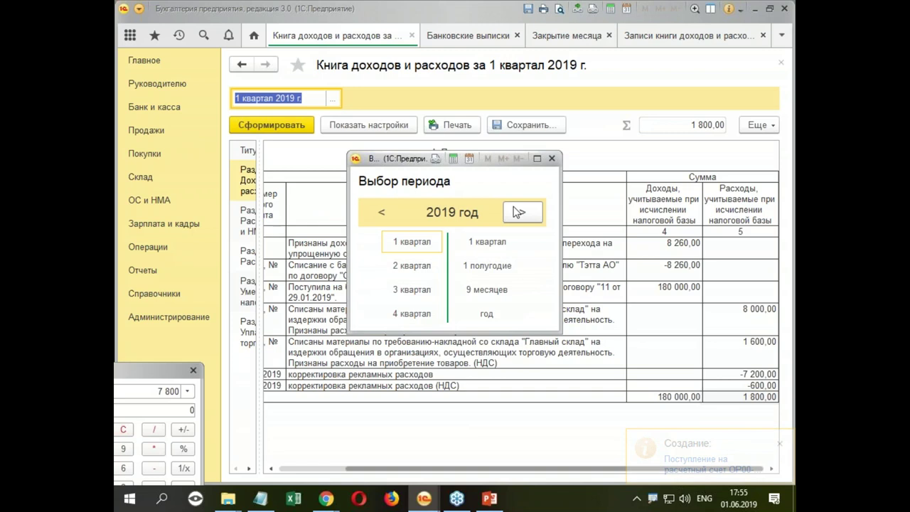
{"action": "left_click", "coordinate": [487, 265]}
{"action": "left_click", "coordinate": [294, 130]}
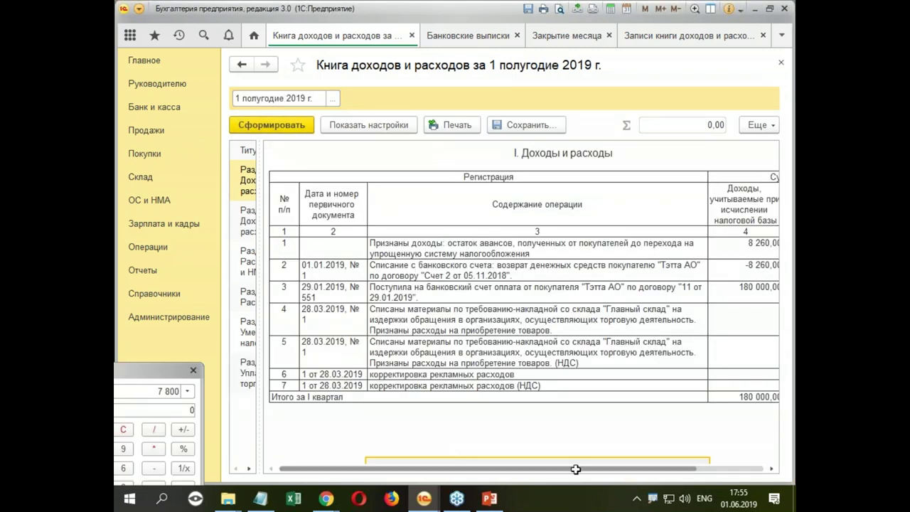
{"action": "left_click_drag", "start_coordinate": [625, 471], "coordinate": [768, 467]}
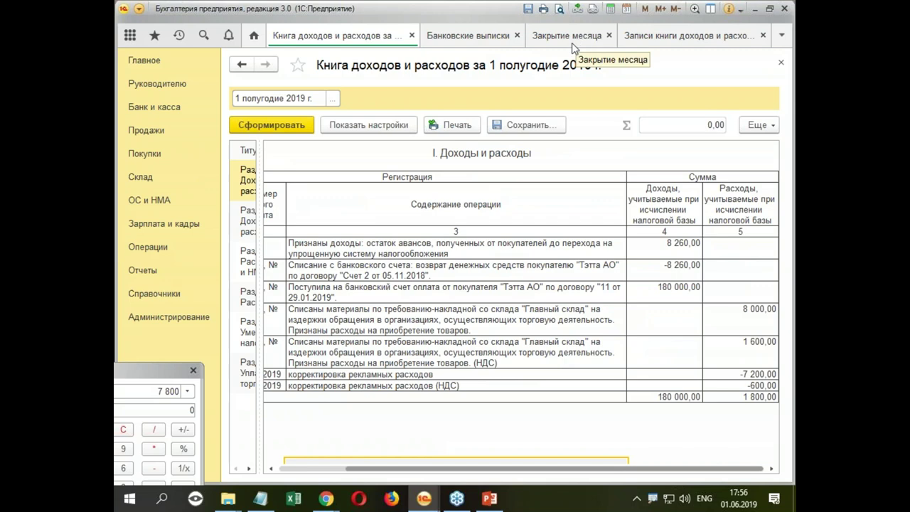
{"action": "left_click_drag", "start_coordinate": [377, 470], "coordinate": [310, 471]}
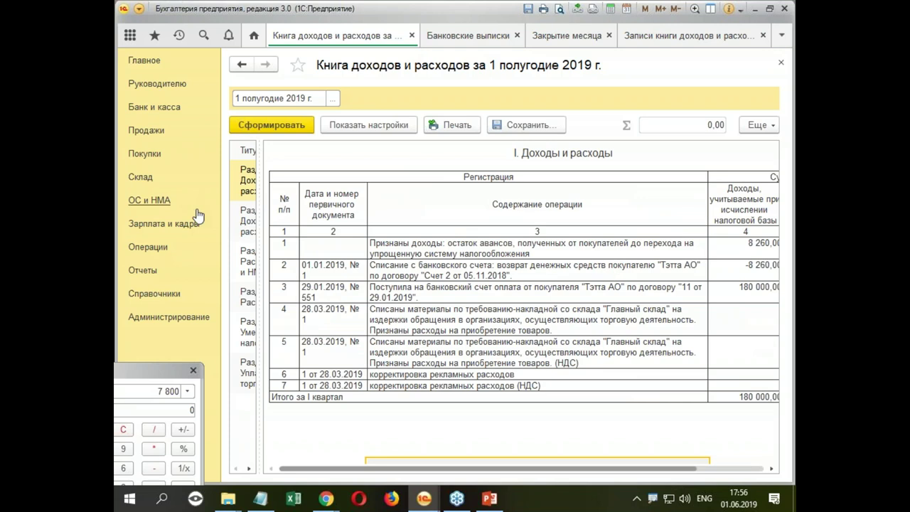
Run the month closing for February 2019.
{"action": "left_click", "coordinate": [135, 249]}
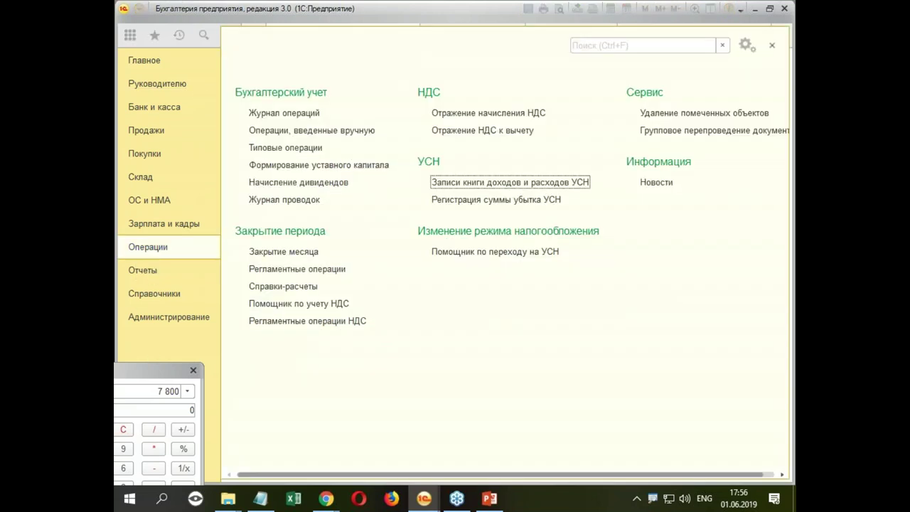
{"action": "left_click", "coordinate": [299, 253]}
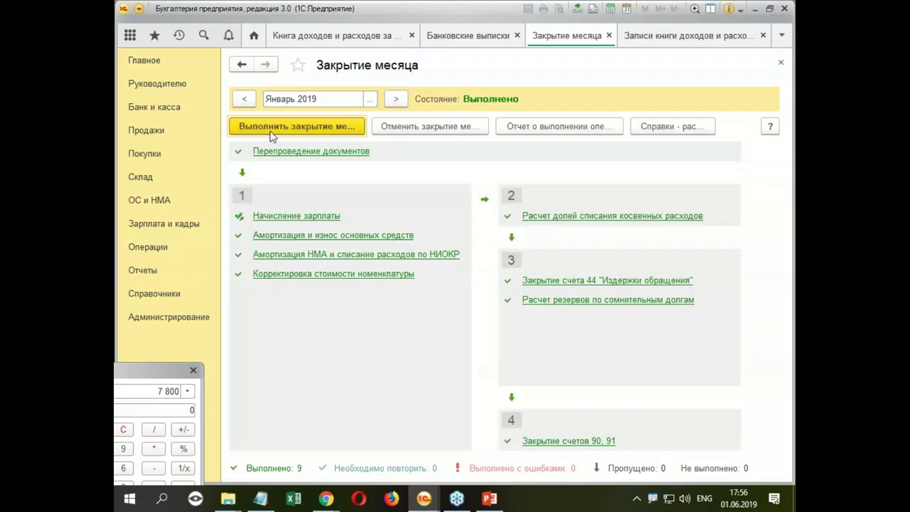
{"action": "left_click", "coordinate": [395, 100]}
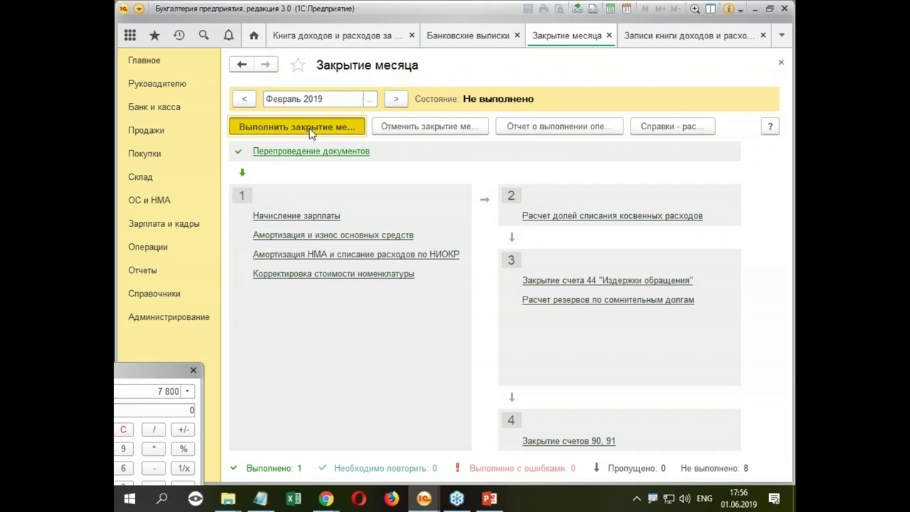
{"action": "left_click", "coordinate": [311, 128]}
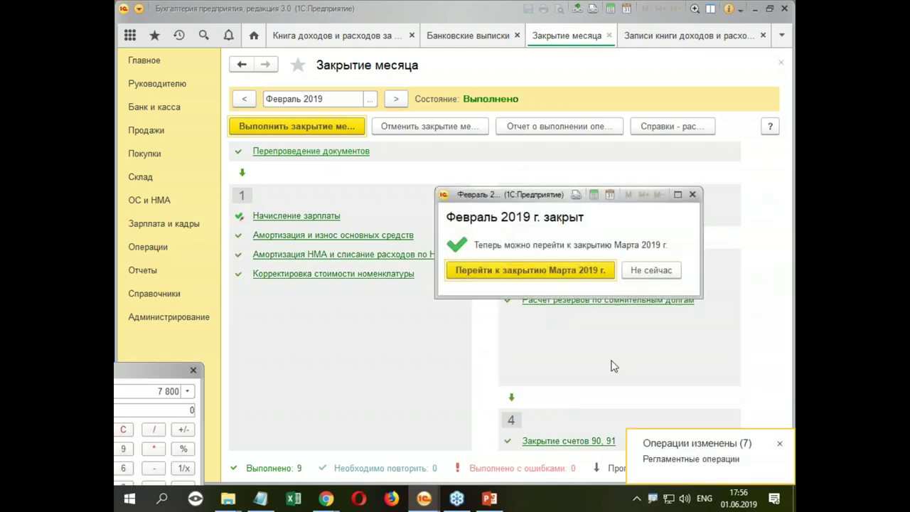
Run the month closing for March 2019 and April 2019, without going on to May.
{"action": "left_click", "coordinate": [510, 273]}
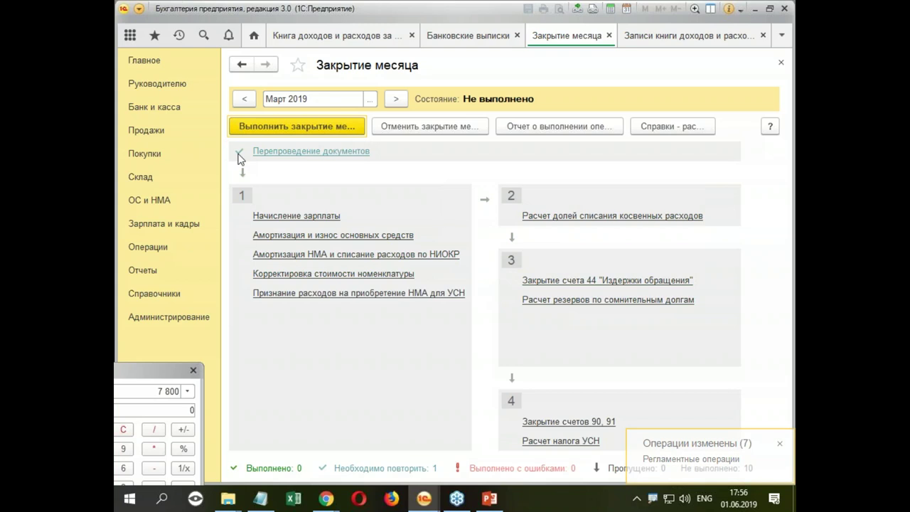
{"action": "left_click", "coordinate": [296, 125]}
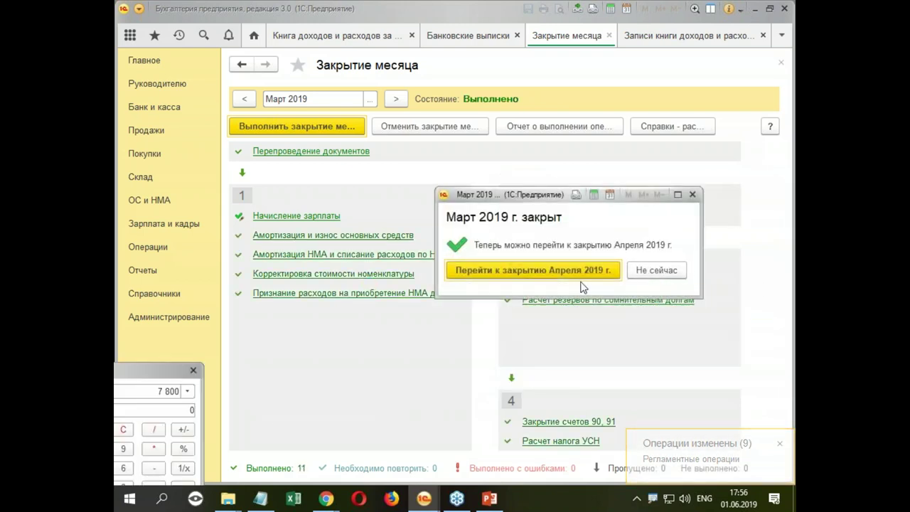
{"action": "left_click", "coordinate": [533, 270]}
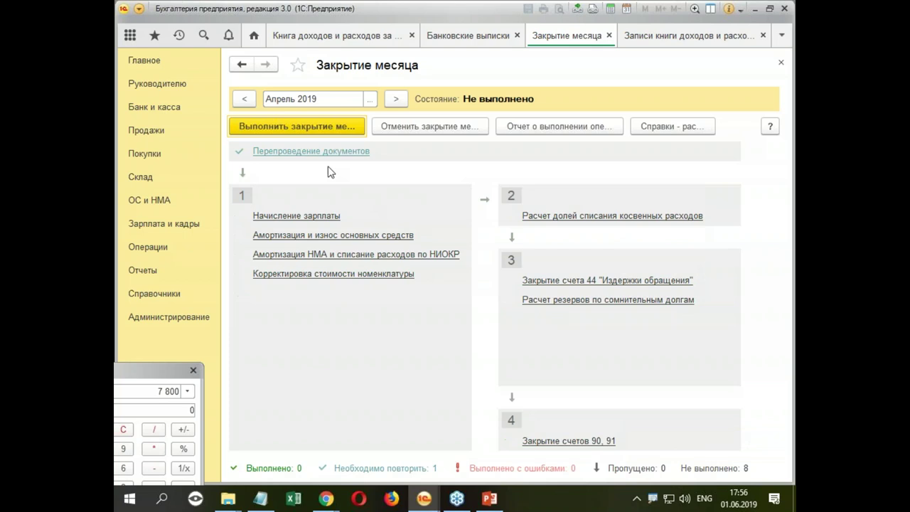
{"action": "left_click", "coordinate": [337, 126]}
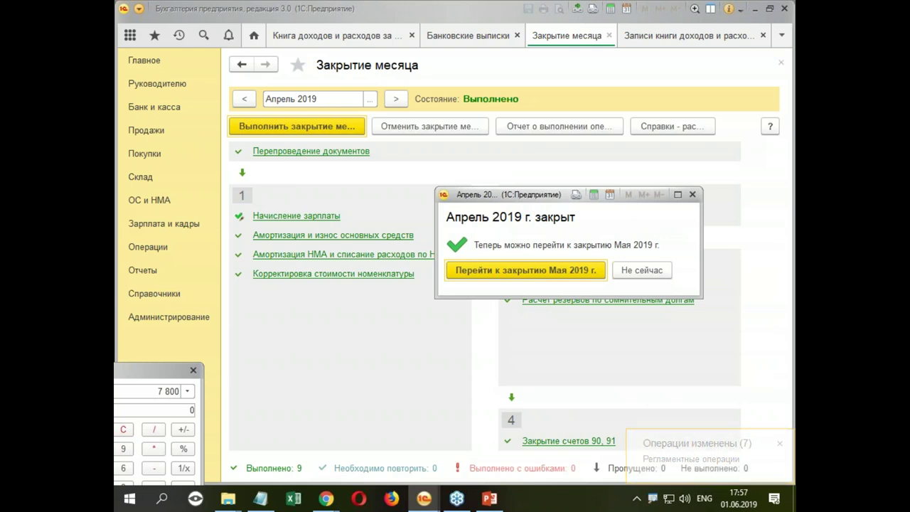
{"action": "left_click", "coordinate": [640, 270]}
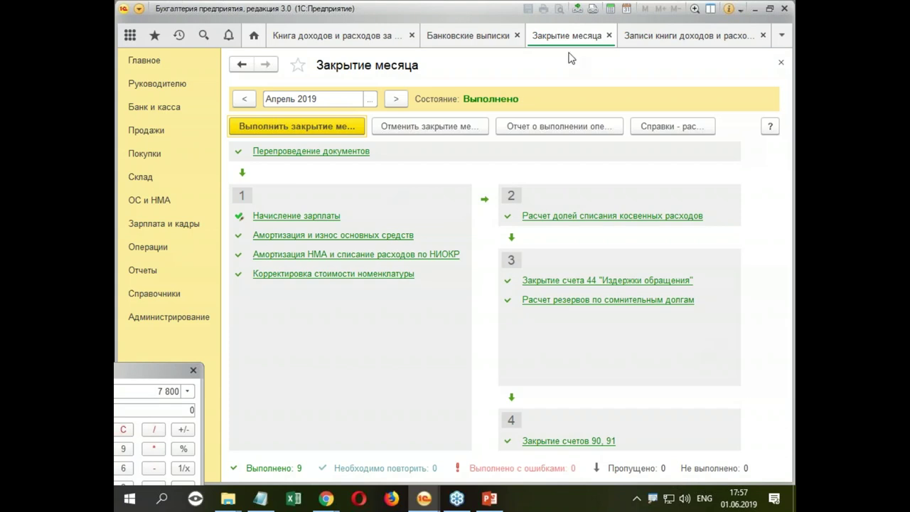
Regenerate the first-half 2019 income and expense book and check the expense line for the intangible asset "Программа" and the quarter total.
{"action": "left_click", "coordinate": [678, 40]}
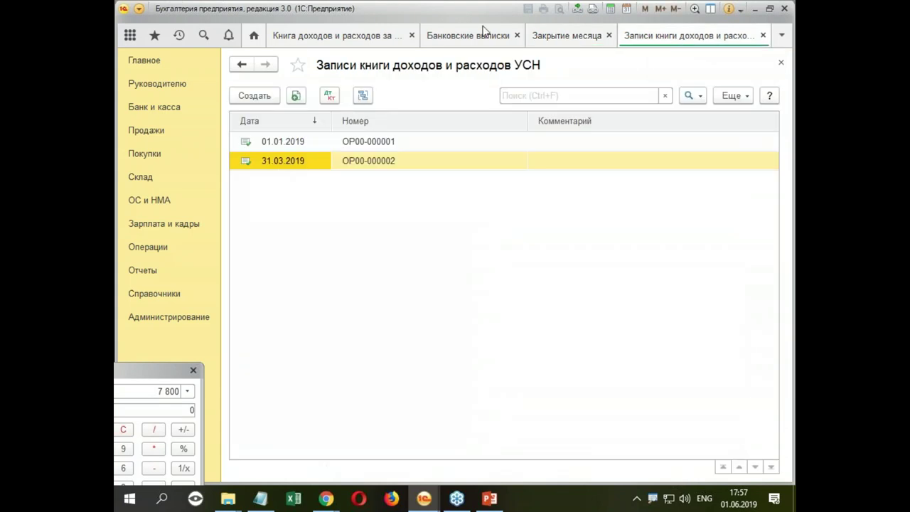
{"action": "left_click", "coordinate": [362, 33]}
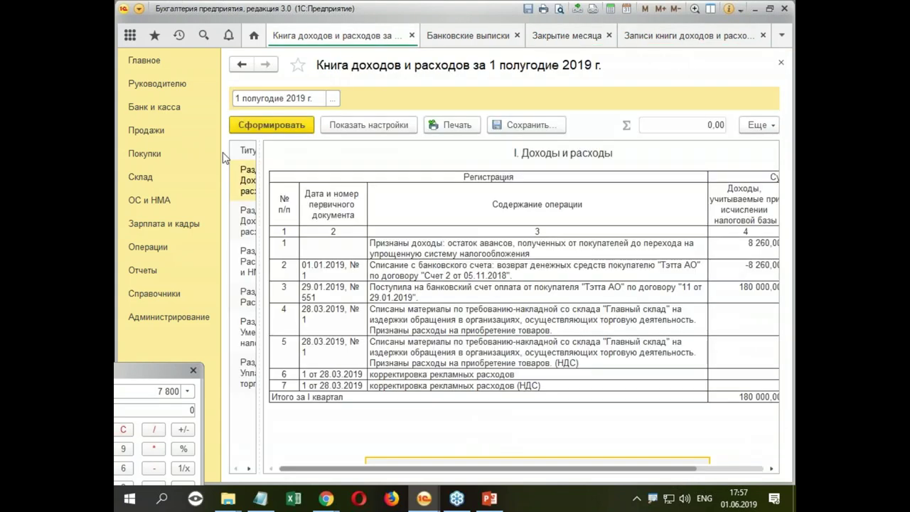
{"action": "left_click", "coordinate": [287, 124]}
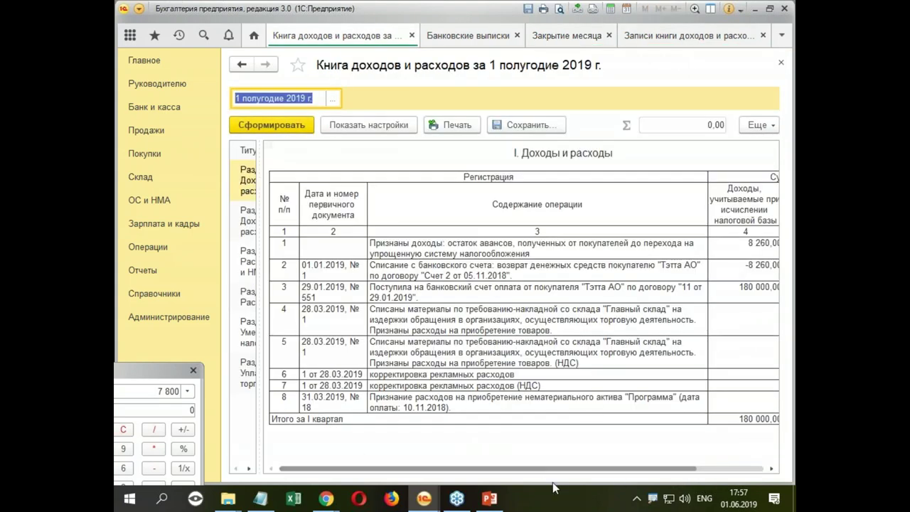
{"action": "left_click", "coordinate": [538, 402]}
{"action": "left_click_drag", "start_coordinate": [422, 474], "coordinate": [615, 474]}
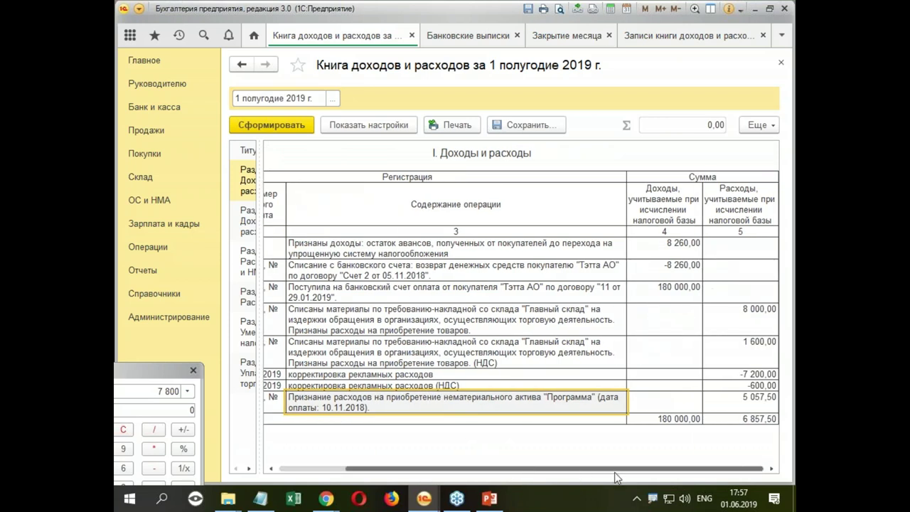
{"action": "left_click_drag", "start_coordinate": [538, 474], "coordinate": [671, 472]}
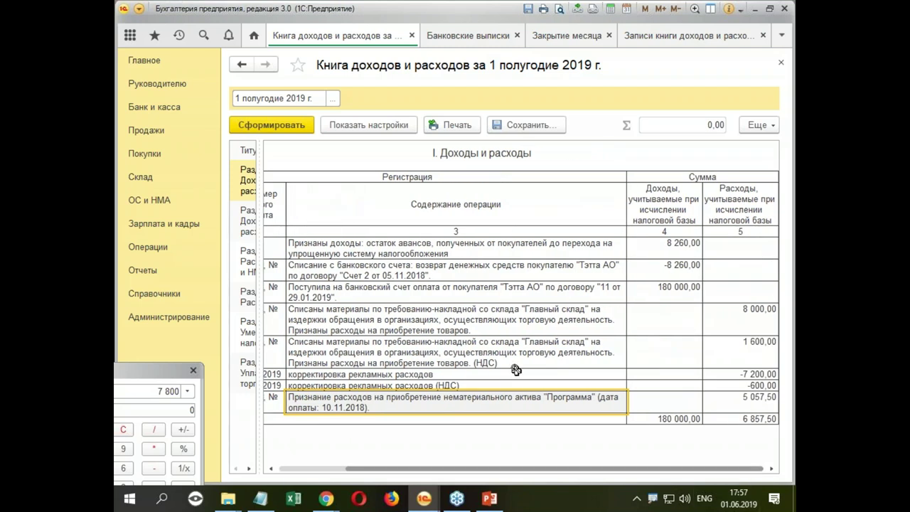
Open the 01.04.2019 buyer receipt from the bank statements, check its details, and repost and close it.
{"action": "left_click", "coordinate": [449, 39]}
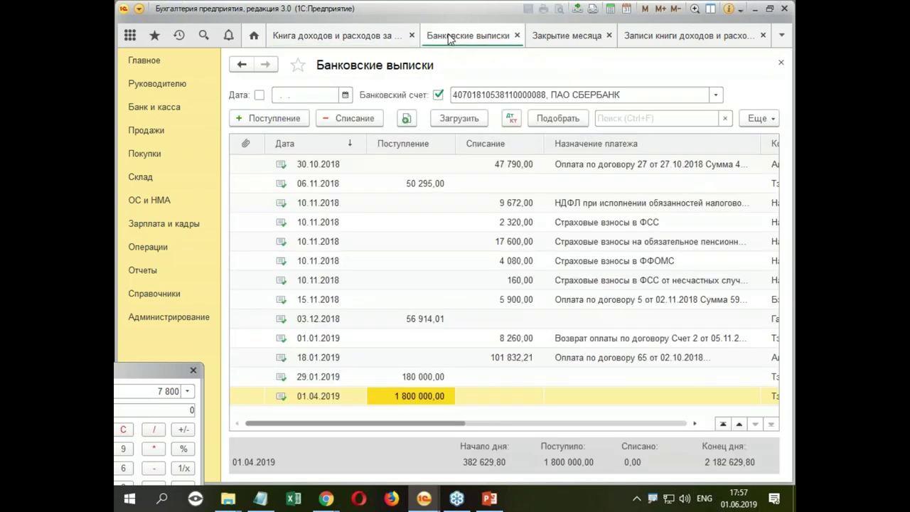
{"action": "double_click", "coordinate": [316, 396]}
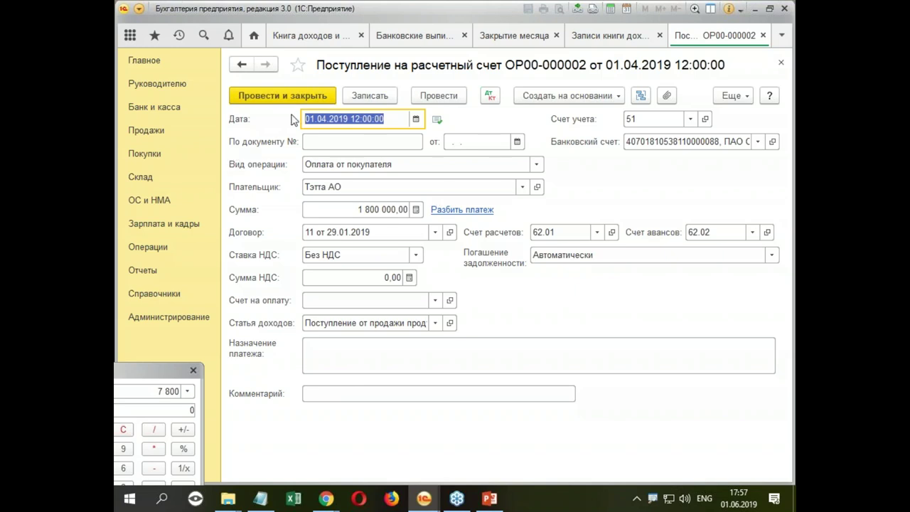
{"action": "left_click", "coordinate": [278, 97]}
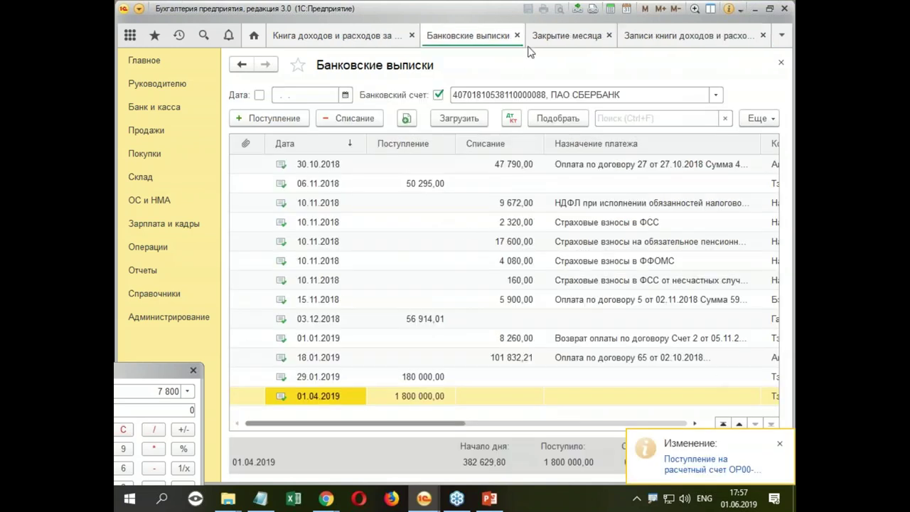
{"action": "left_click", "coordinate": [355, 36]}
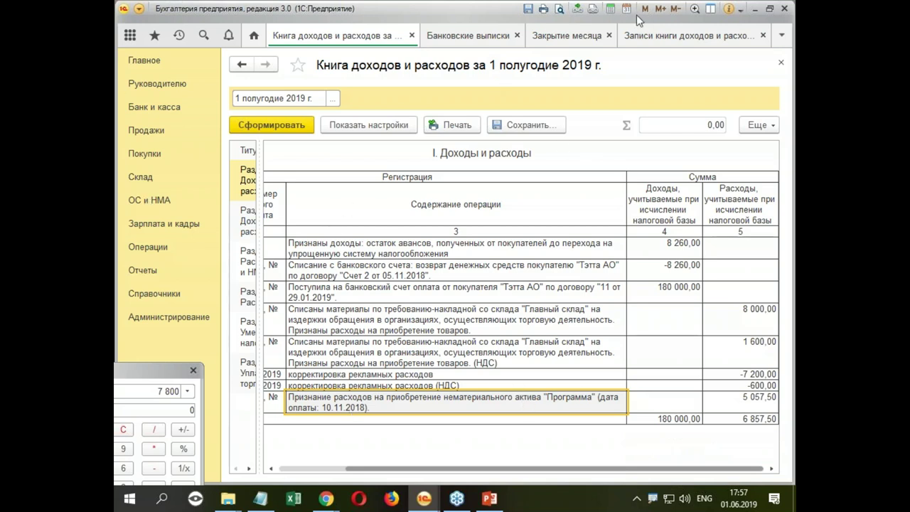
{"action": "left_click", "coordinate": [715, 36]}
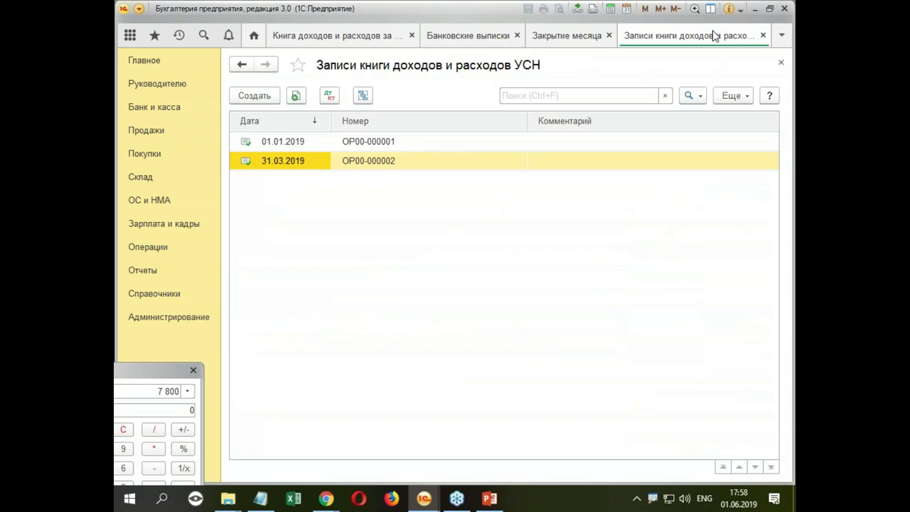
{"action": "left_click", "coordinate": [304, 37]}
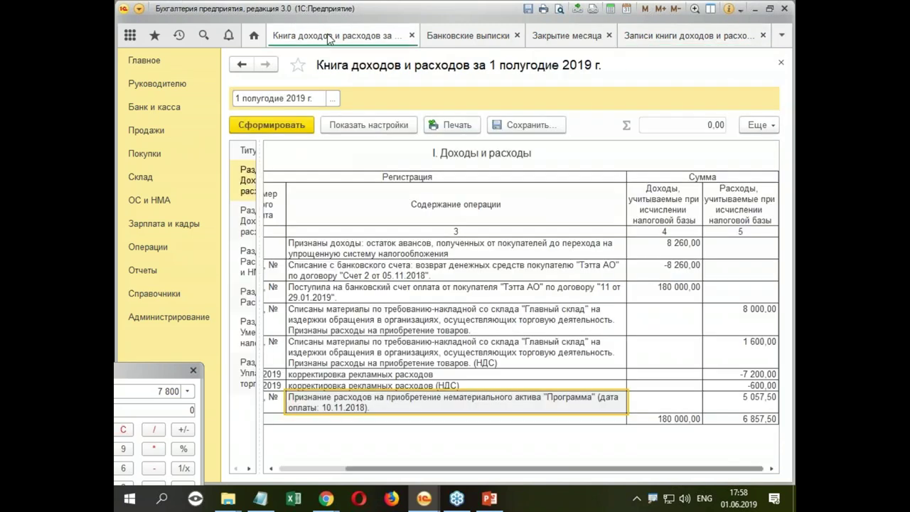
Generate the УСН tax accounting analysis for April 2019 and check its income and expense figures.
{"action": "left_click", "coordinate": [136, 270]}
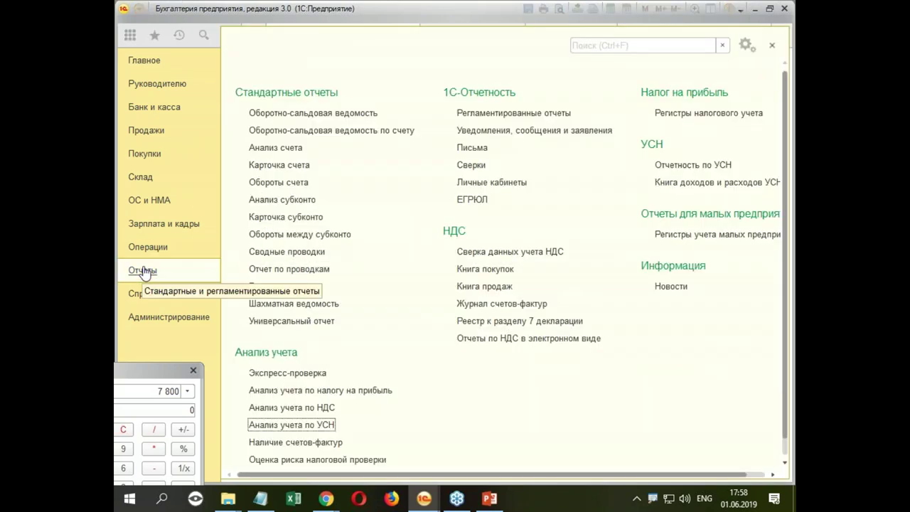
{"action": "left_click", "coordinate": [315, 425]}
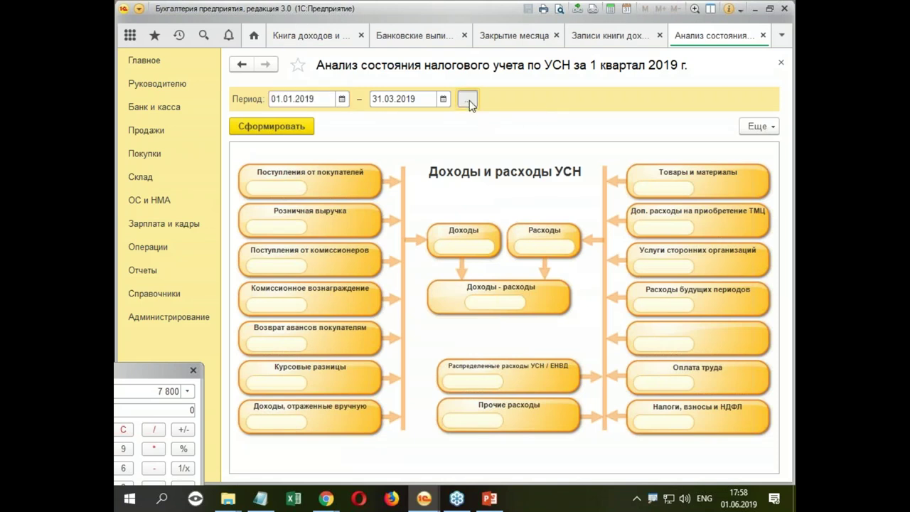
{"action": "left_click", "coordinate": [468, 101]}
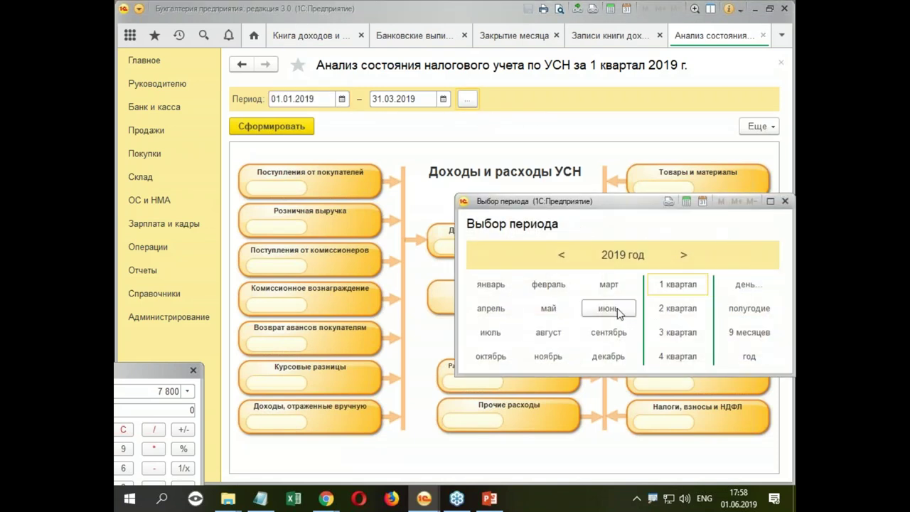
{"action": "left_click", "coordinate": [493, 312]}
{"action": "left_click", "coordinate": [254, 127]}
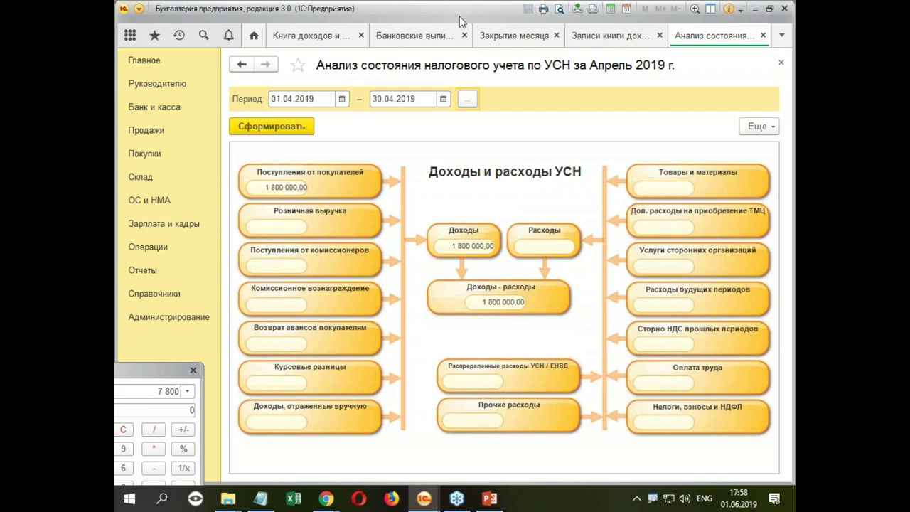
Copy the 31.03.2019 УСН income and expense book record and date the new record 30.04.2019.
{"action": "left_click", "coordinate": [581, 33]}
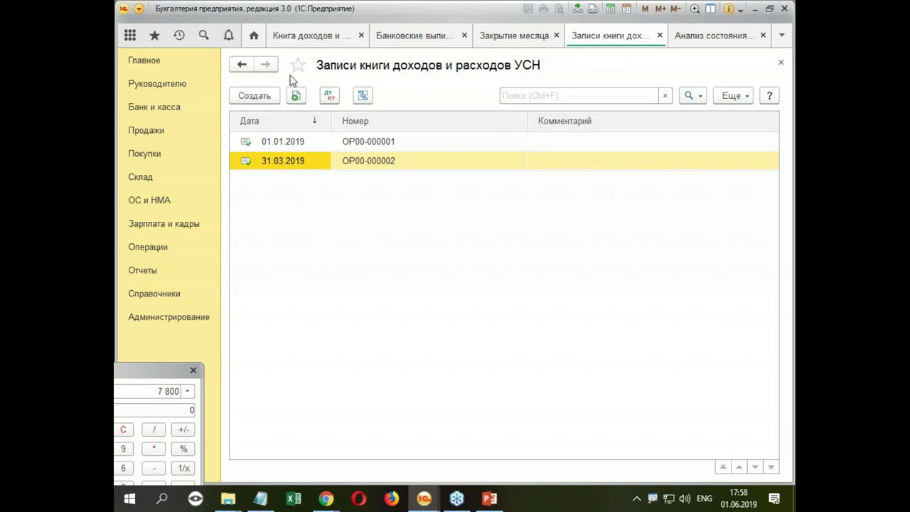
{"action": "right_click", "coordinate": [308, 168]}
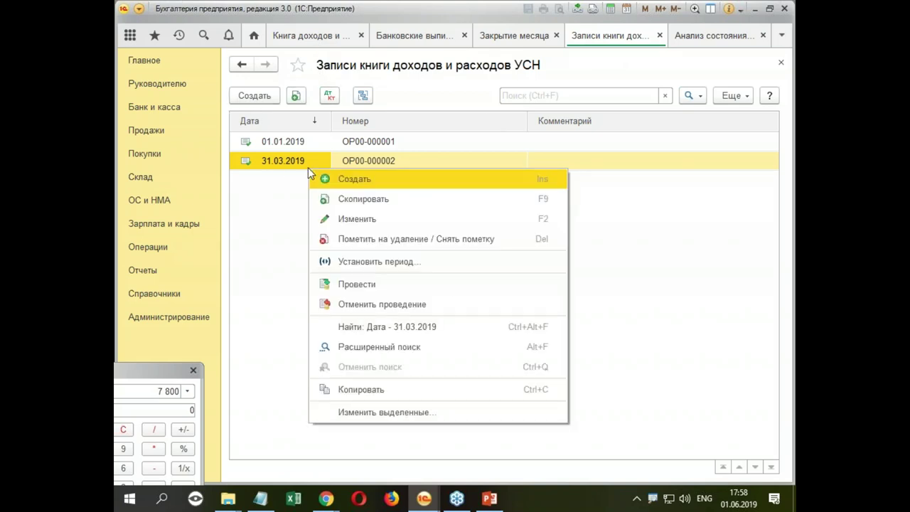
{"action": "left_click", "coordinate": [411, 200]}
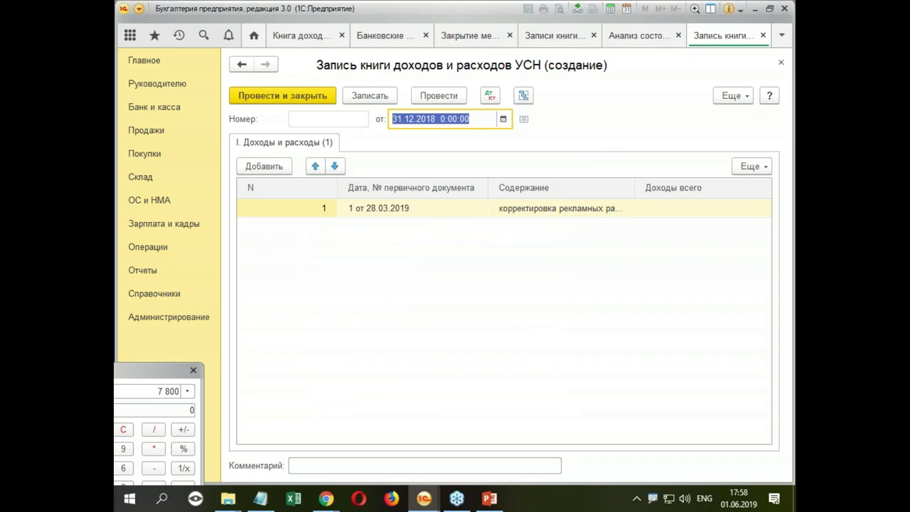
{"action": "type", "text": "30.04."}
{"action": "key", "text": "Tab"}
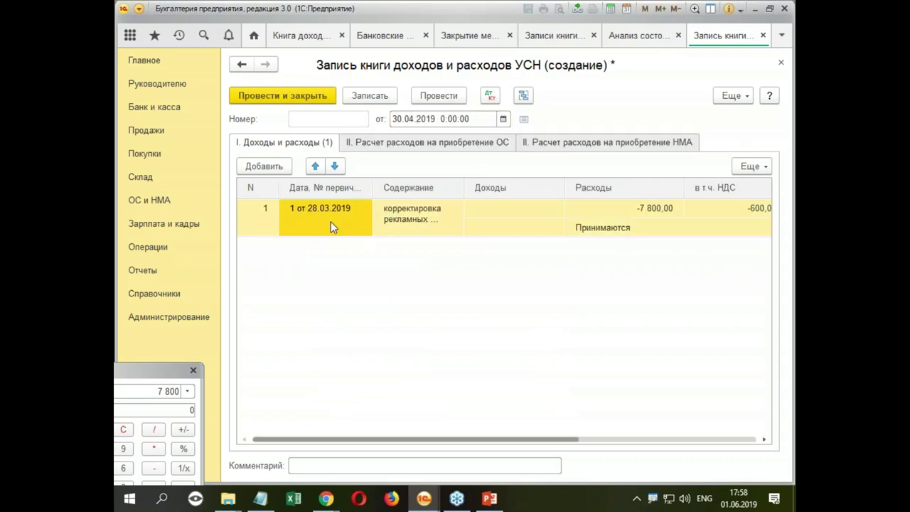
Make the copied advertising correction positive, with expenses of 7 800,00 and VAT of 600,00, then post and close the record.
{"action": "double_click", "coordinate": [614, 215]}
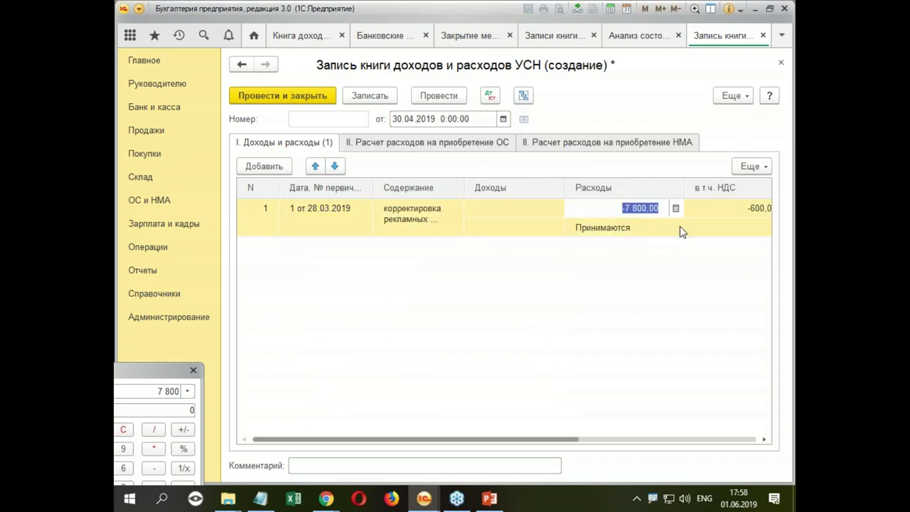
{"action": "left_click", "coordinate": [625, 210]}
{"action": "key", "text": "BackSpace"}
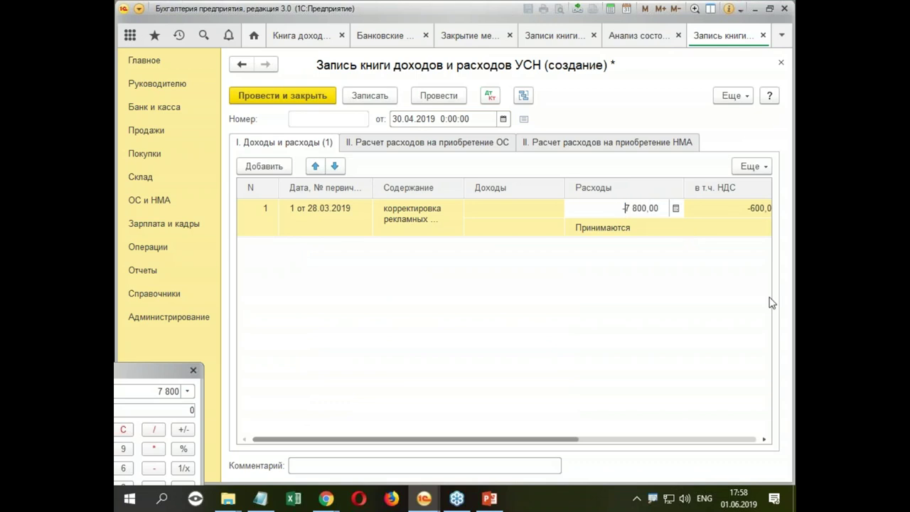
{"action": "left_click", "coordinate": [749, 210]}
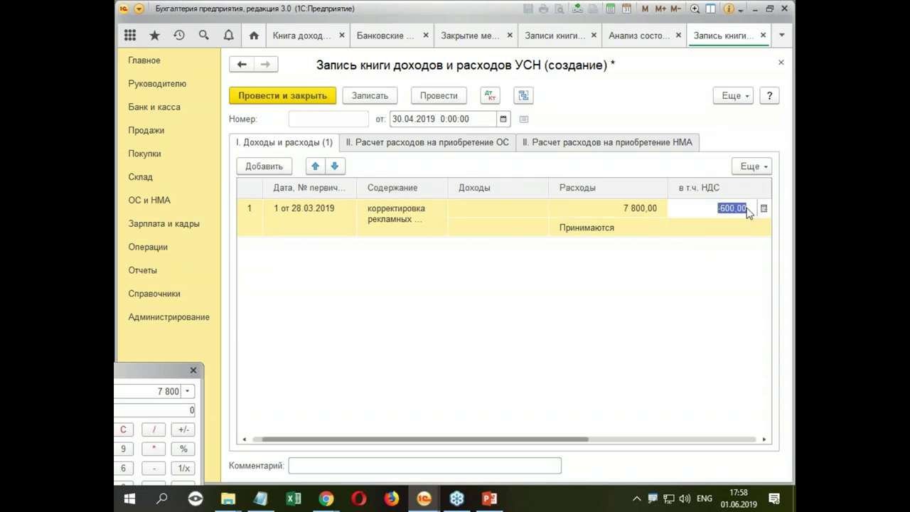
{"action": "left_click", "coordinate": [720, 208]}
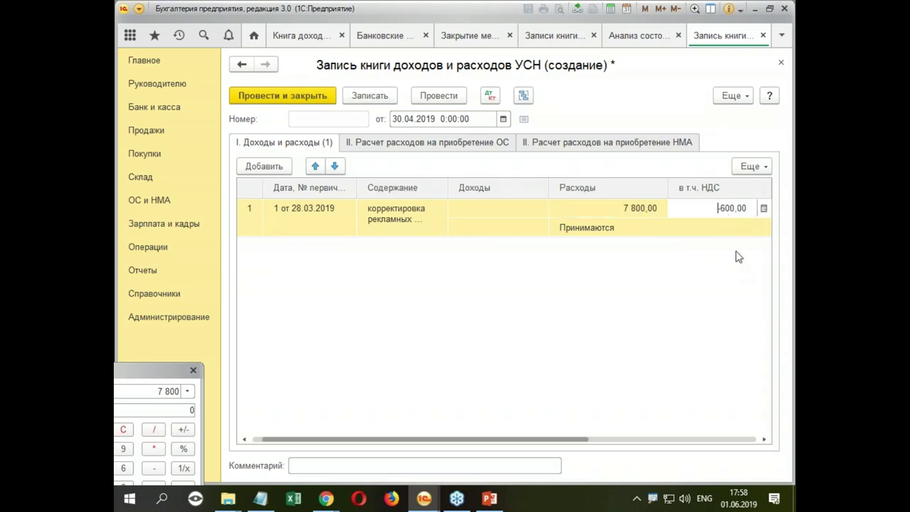
{"action": "left_click", "coordinate": [706, 292]}
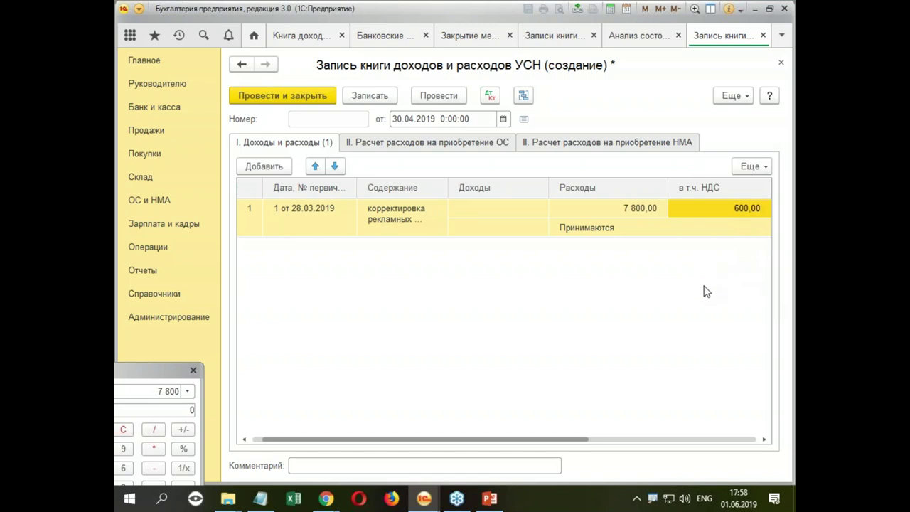
{"action": "left_click", "coordinate": [285, 92]}
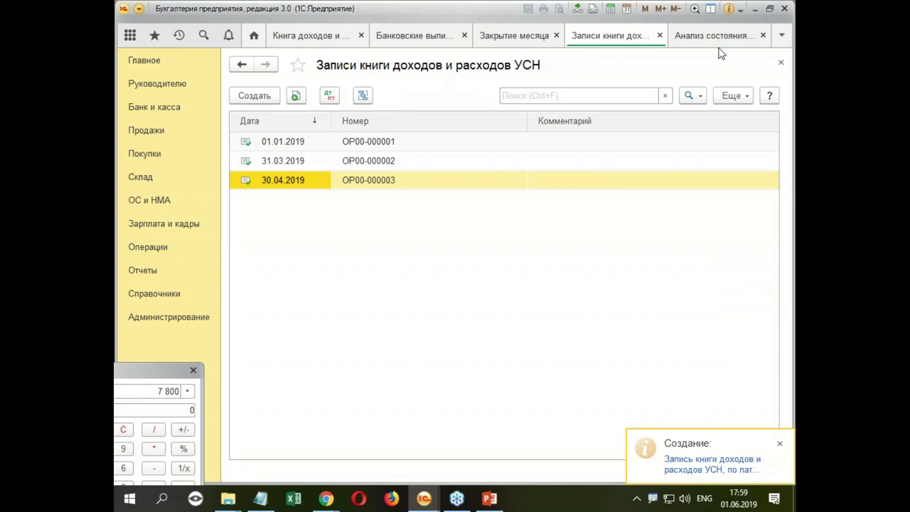
Regenerate the first-half 2019 income and expense book and review the first-quarter expense lines and total.
{"action": "left_click", "coordinate": [299, 37]}
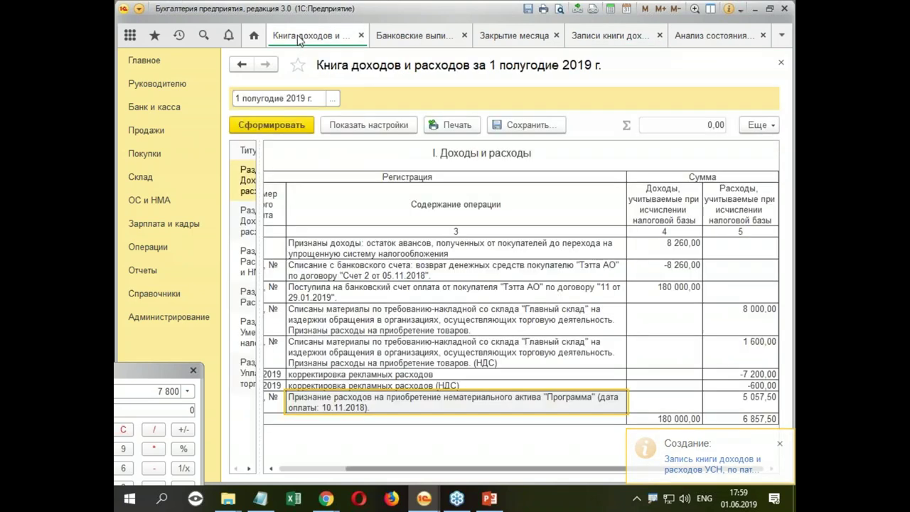
{"action": "left_click", "coordinate": [277, 121]}
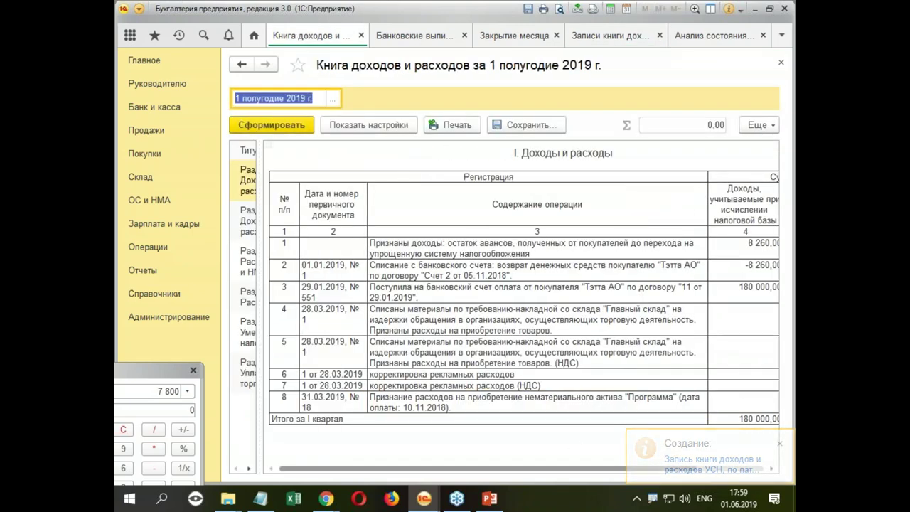
{"action": "left_click_drag", "start_coordinate": [670, 469], "coordinate": [735, 469]}
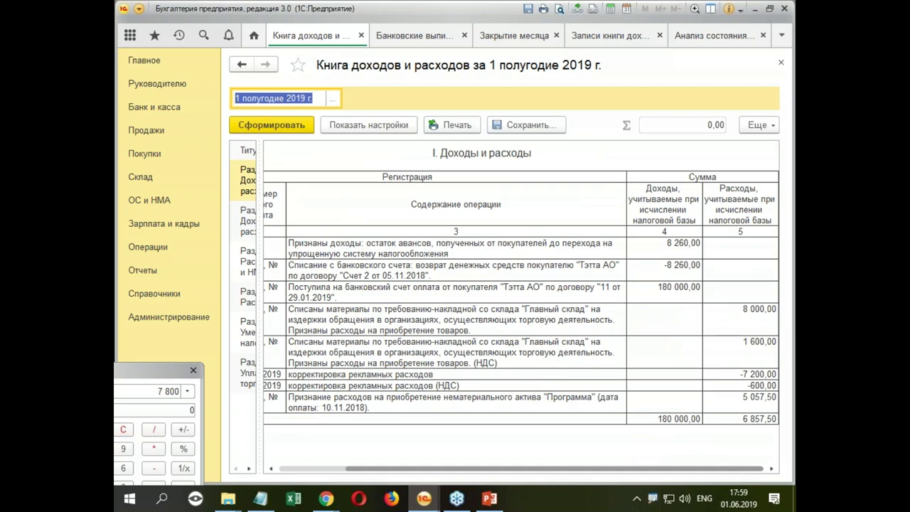
{"action": "left_click", "coordinate": [347, 400]}
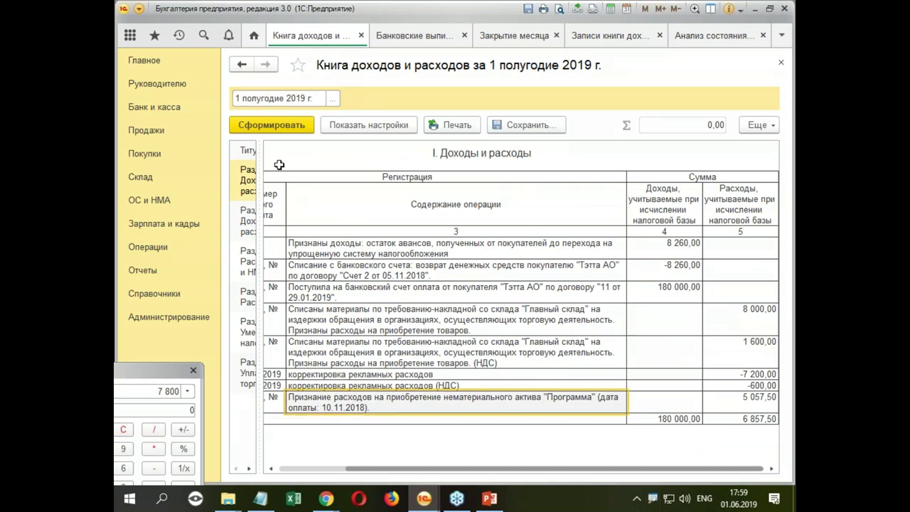
{"action": "left_click", "coordinate": [270, 127]}
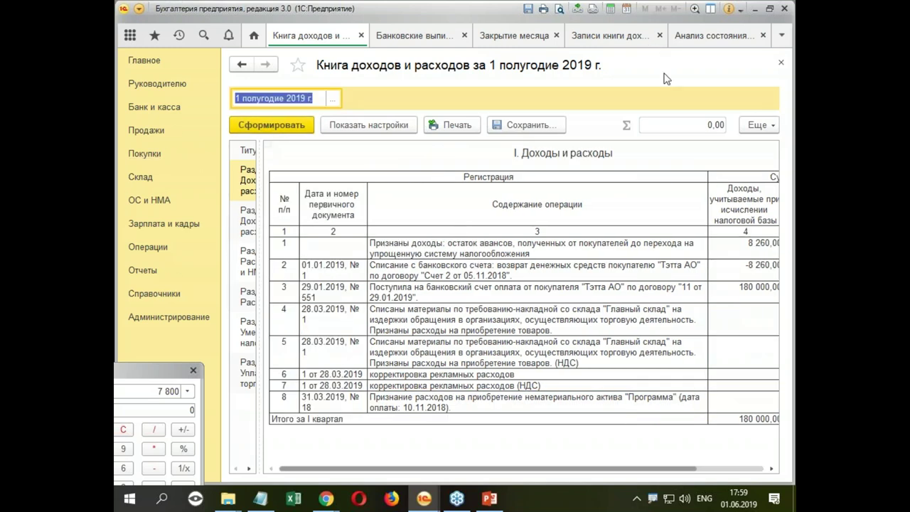
Cancel the April 2019 month closing and run it again, without going on to May from the completion dialog.
{"action": "left_click", "coordinate": [517, 39]}
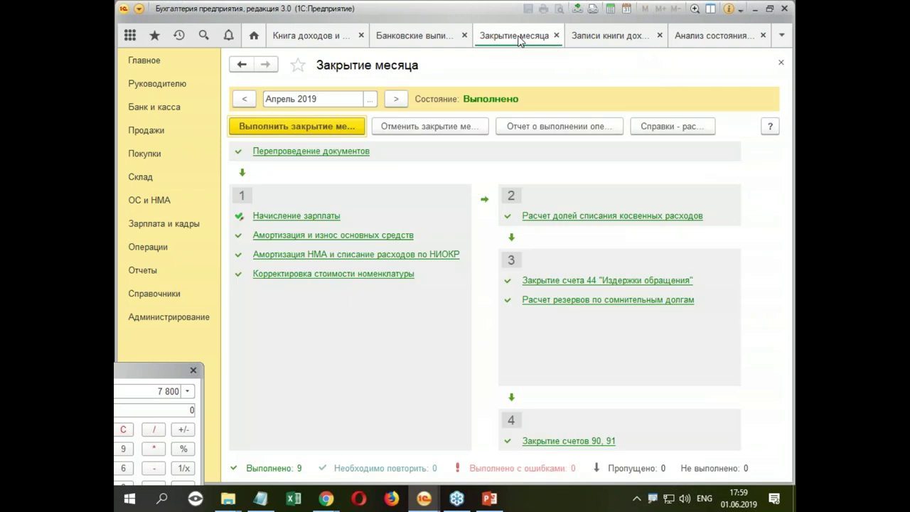
{"action": "left_click", "coordinate": [440, 133]}
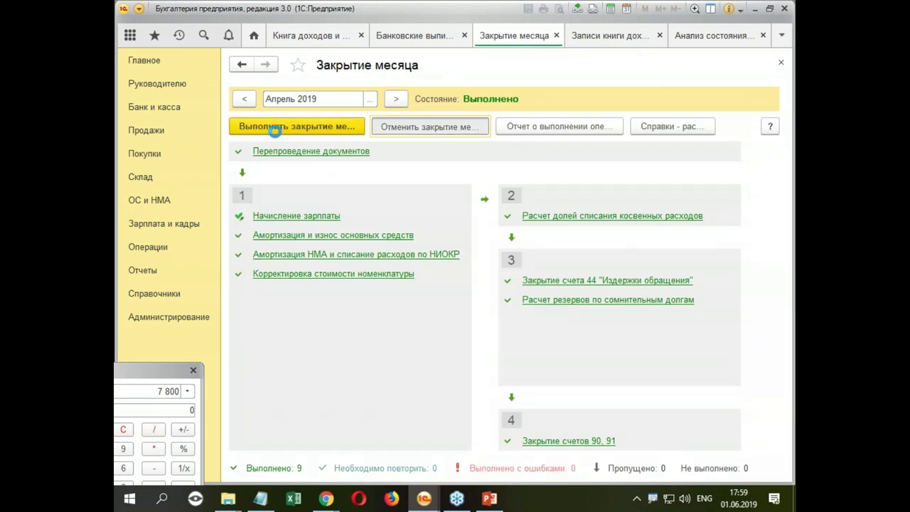
{"action": "left_click", "coordinate": [340, 129]}
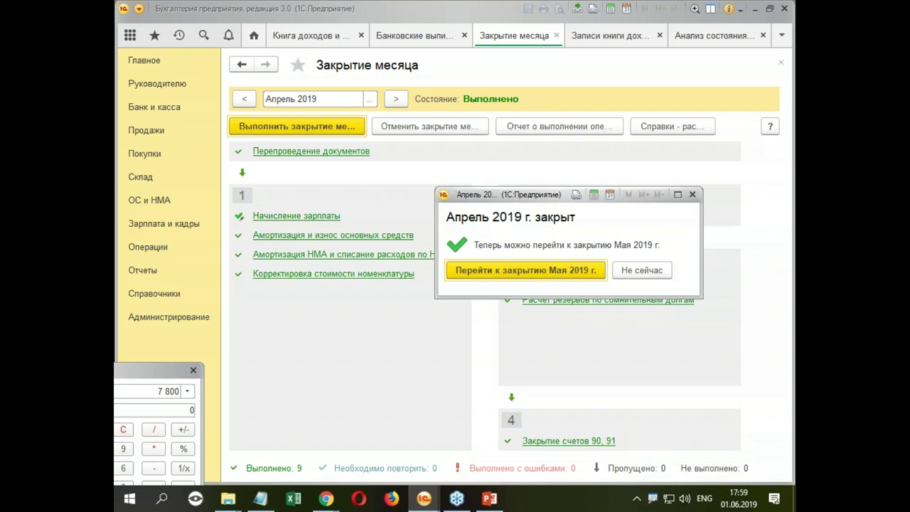
{"action": "left_click", "coordinate": [670, 272]}
Run the month closing for May 2019 and June 2019.
{"action": "left_click", "coordinate": [400, 102]}
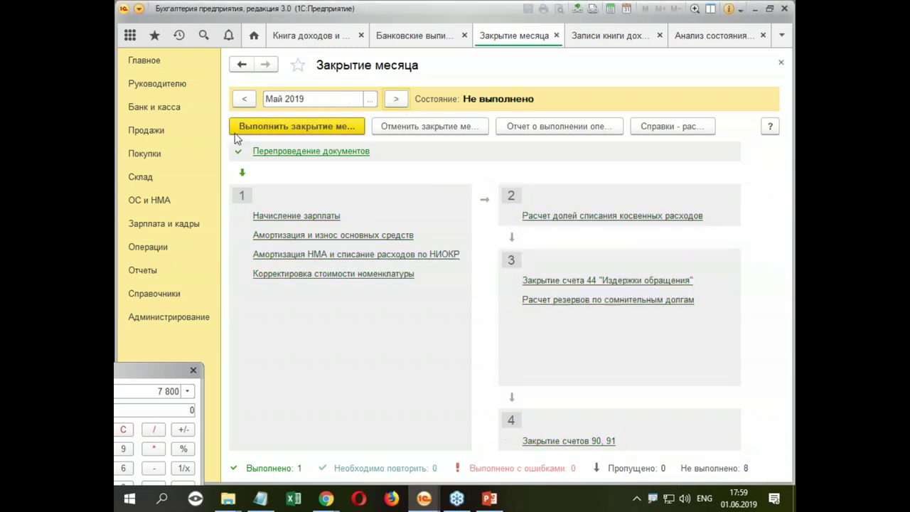
{"action": "left_click", "coordinate": [294, 125]}
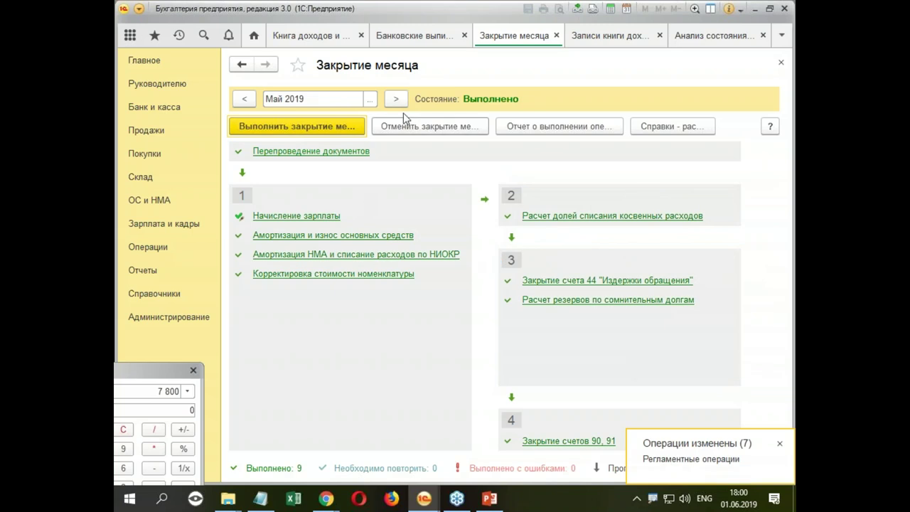
{"action": "left_click", "coordinate": [395, 99]}
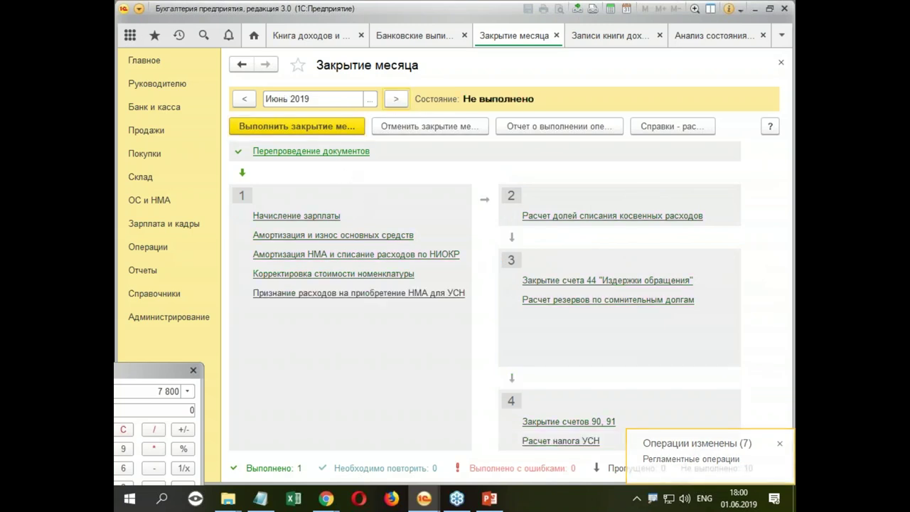
{"action": "left_click", "coordinate": [298, 126]}
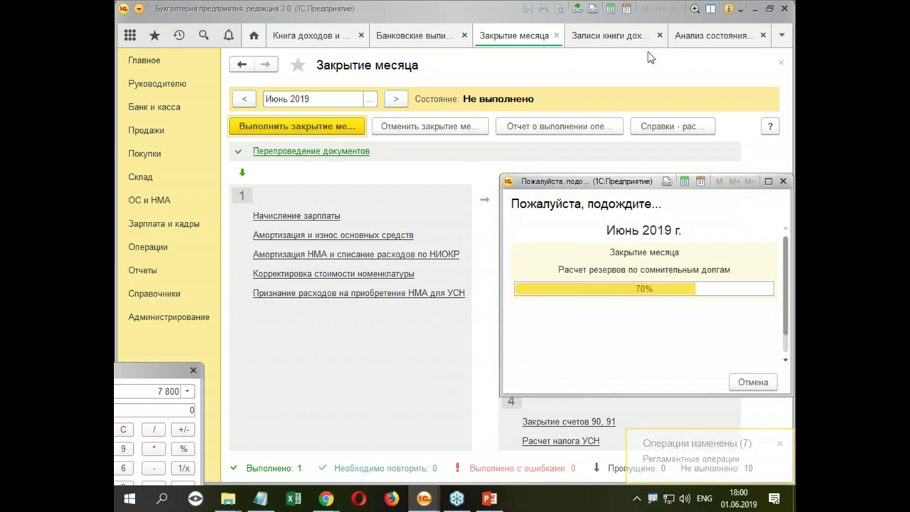
{"action": "left_click", "coordinate": [589, 41]}
{"action": "left_click", "coordinate": [504, 44]}
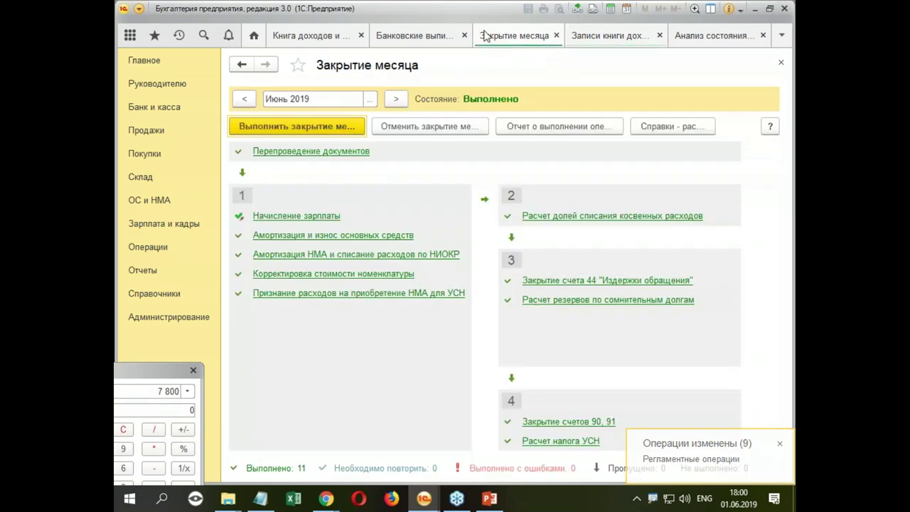
Return to the income and expense book, reselect the first half of 2019 as its period and generate it again.
{"action": "left_click", "coordinate": [411, 37]}
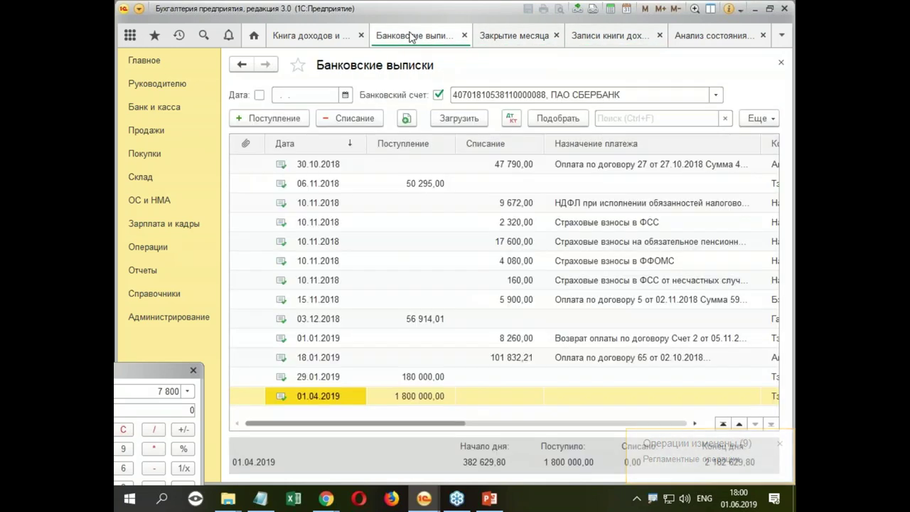
{"action": "left_click", "coordinate": [332, 37]}
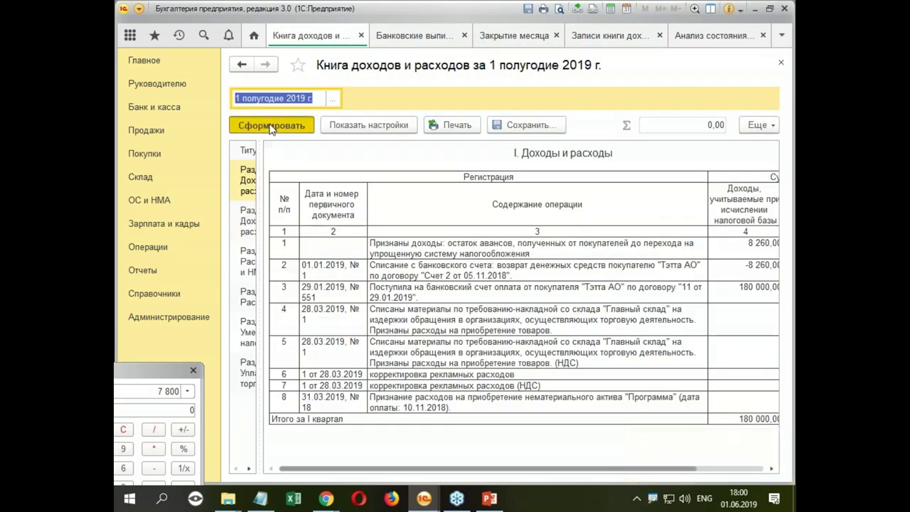
{"action": "left_click", "coordinate": [271, 126]}
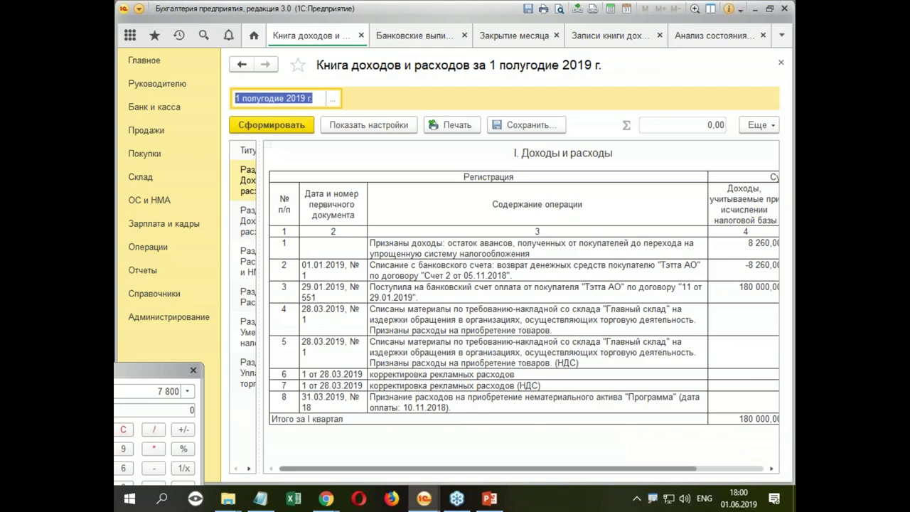
{"action": "left_click", "coordinate": [332, 98]}
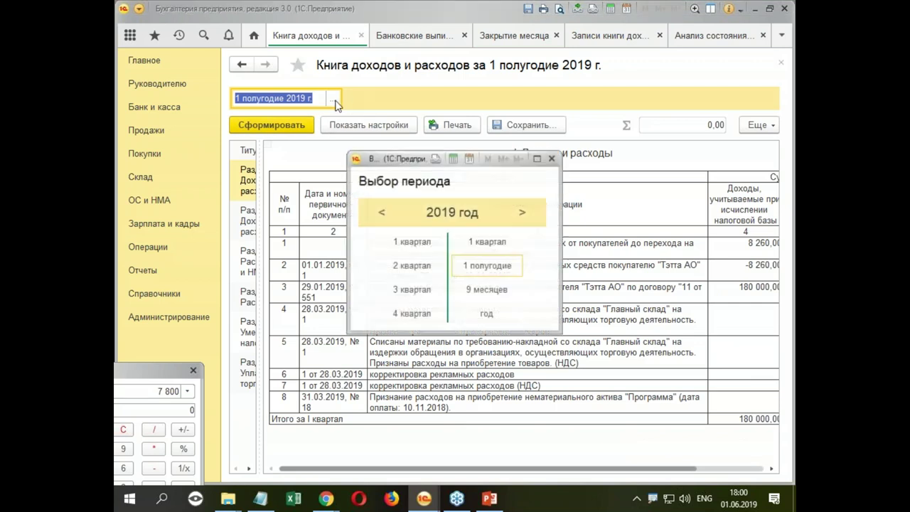
{"action": "left_click", "coordinate": [501, 268]}
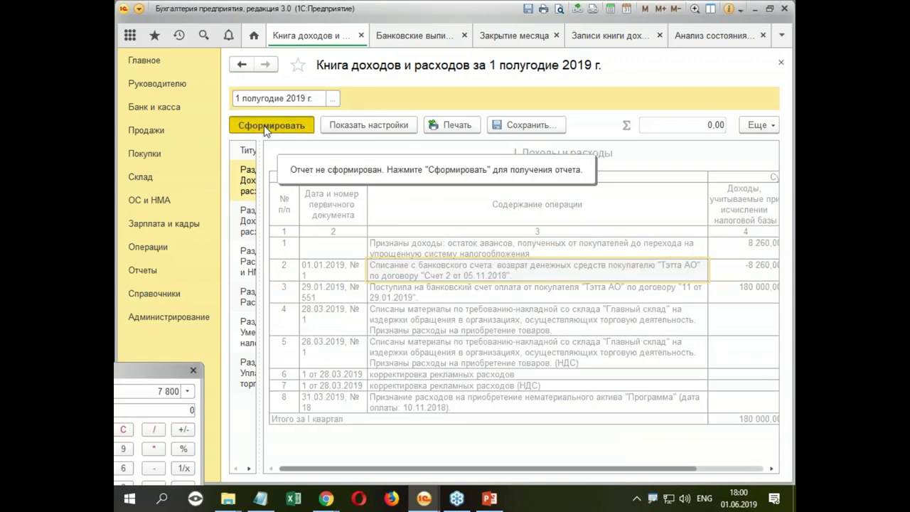
{"action": "left_click", "coordinate": [263, 125]}
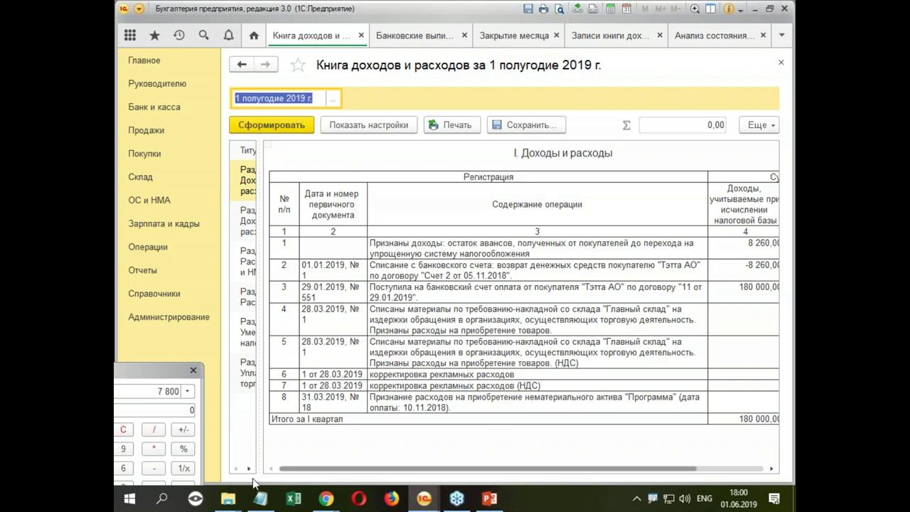
Open Section I for the second quarter and check the buyer receipt, advertising correction and intangible asset amounts with the totals.
{"action": "left_click", "coordinate": [263, 199]}
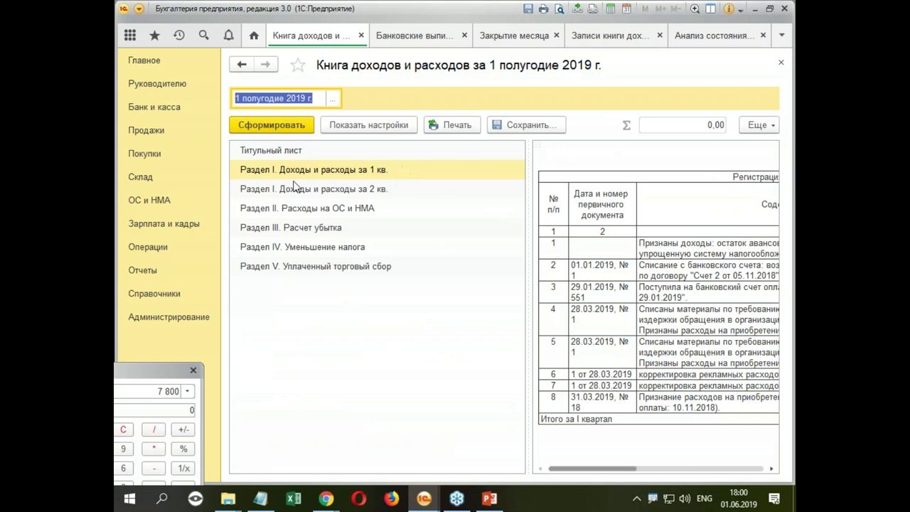
{"action": "left_click", "coordinate": [302, 189]}
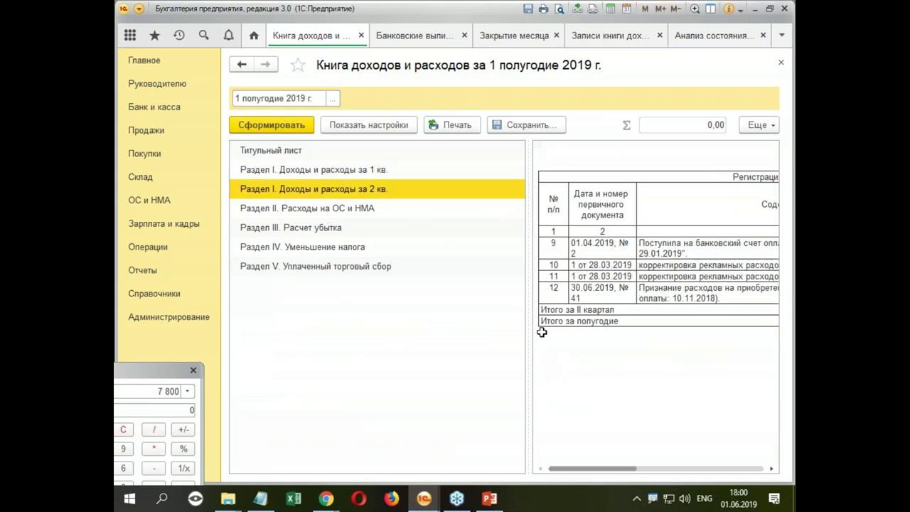
{"action": "left_click_drag", "start_coordinate": [529, 320], "coordinate": [317, 306]}
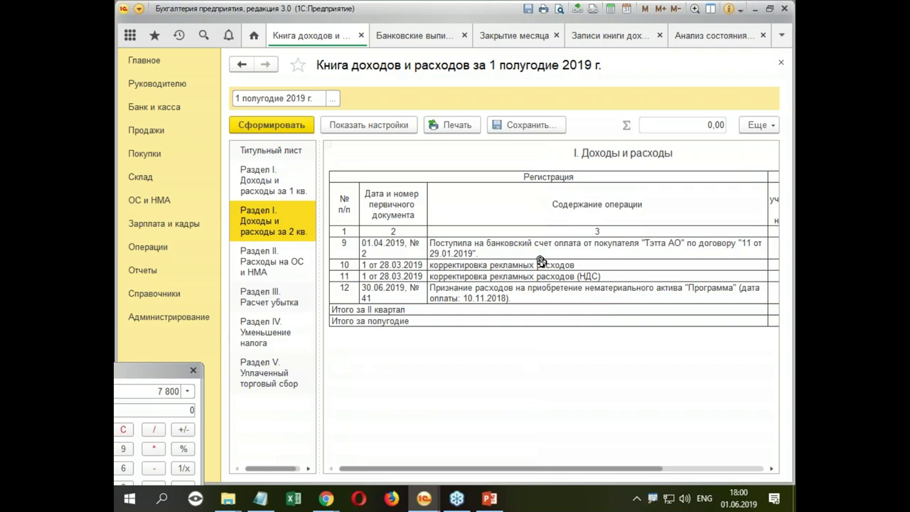
{"action": "left_click_drag", "start_coordinate": [568, 472], "coordinate": [716, 472]}
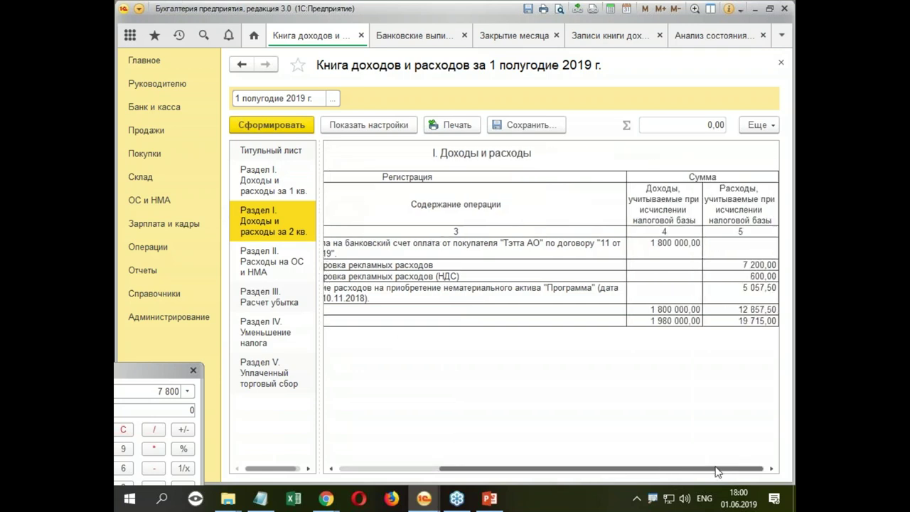
{"action": "left_click", "coordinate": [668, 242]}
{"action": "left_click", "coordinate": [755, 264]}
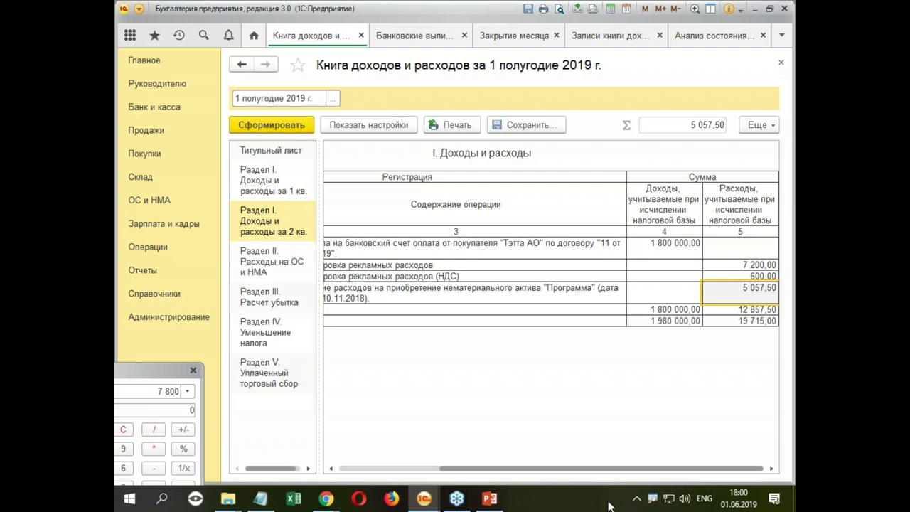
Switch to the PowerPoint presentation, look back over the earlier slides and go to slide 6, "Курс поможет узнать".
{"action": "left_click", "coordinate": [490, 499]}
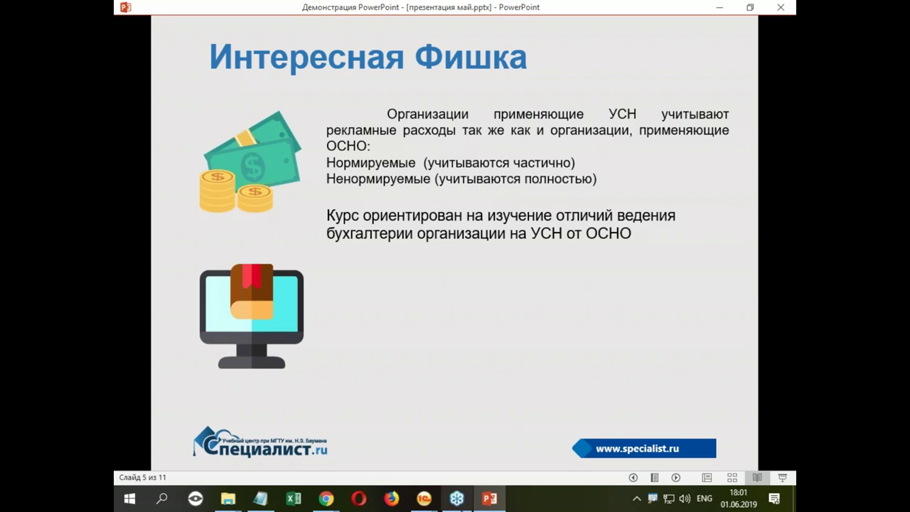
{"action": "left_click", "coordinate": [632, 477]}
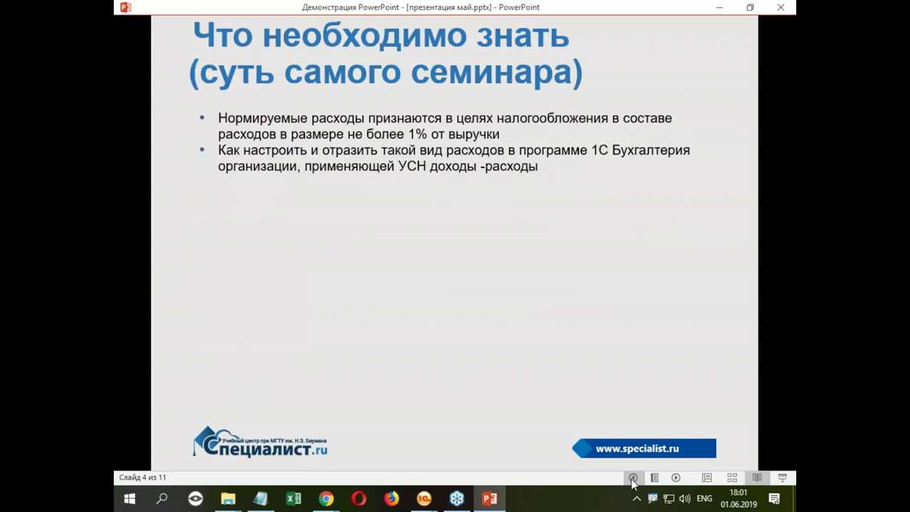
{"action": "left_click", "coordinate": [632, 477]}
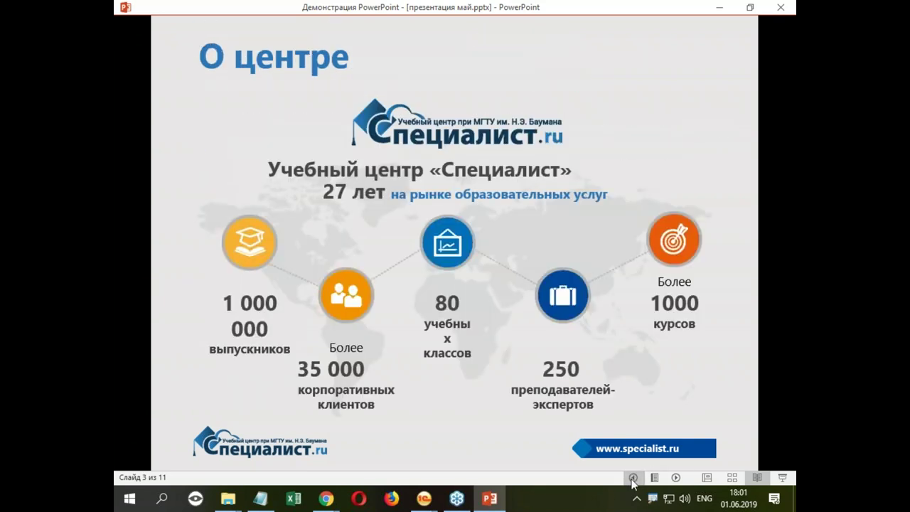
{"action": "left_click", "coordinate": [675, 477]}
{"action": "left_click", "coordinate": [675, 478]}
{"action": "left_click", "coordinate": [675, 478]}
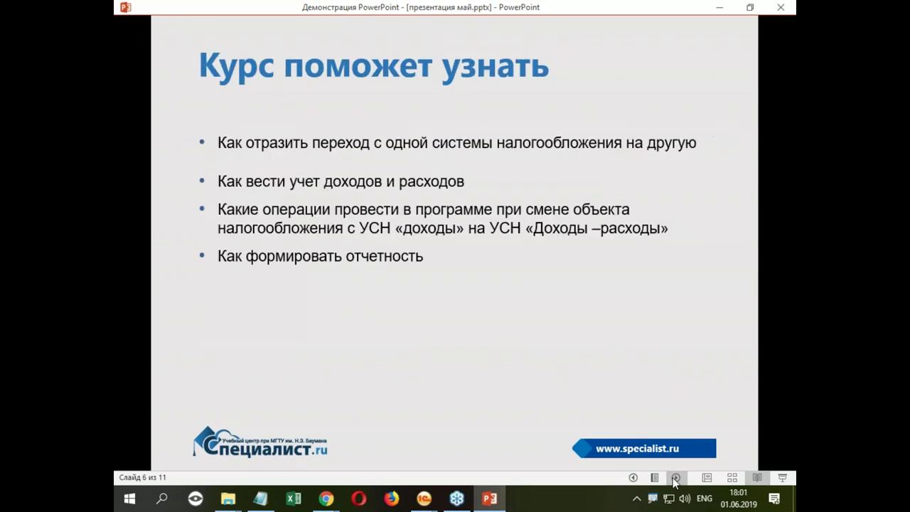